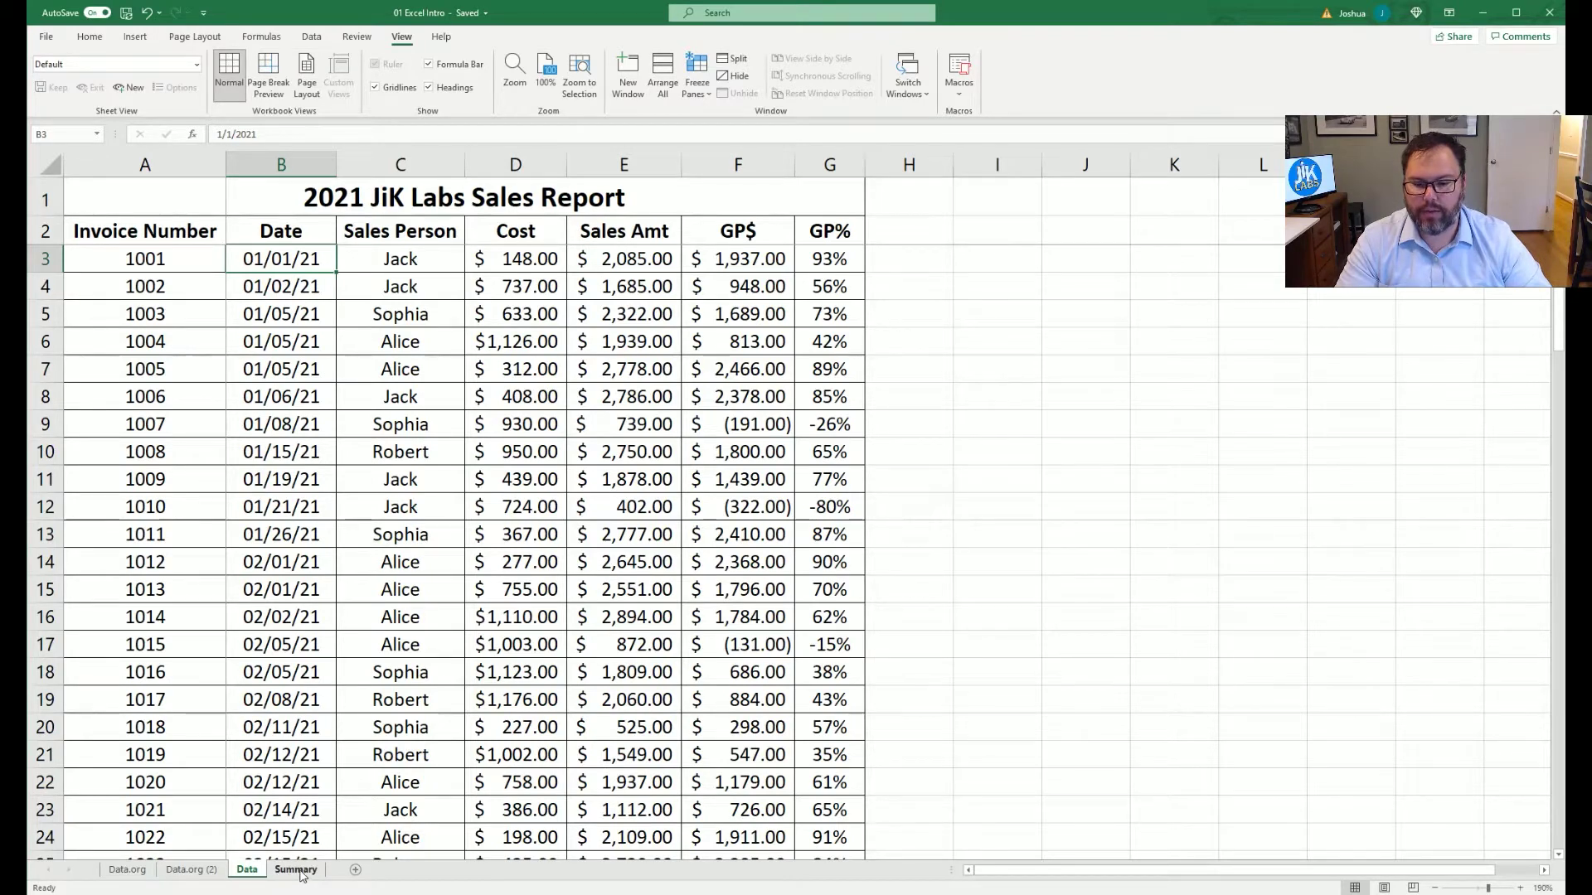
Review the Summary and Data.org (2) sheets and the Data sheet's sales rows down to the last invoice.
{"action": "left_click", "coordinate": [299, 870]}
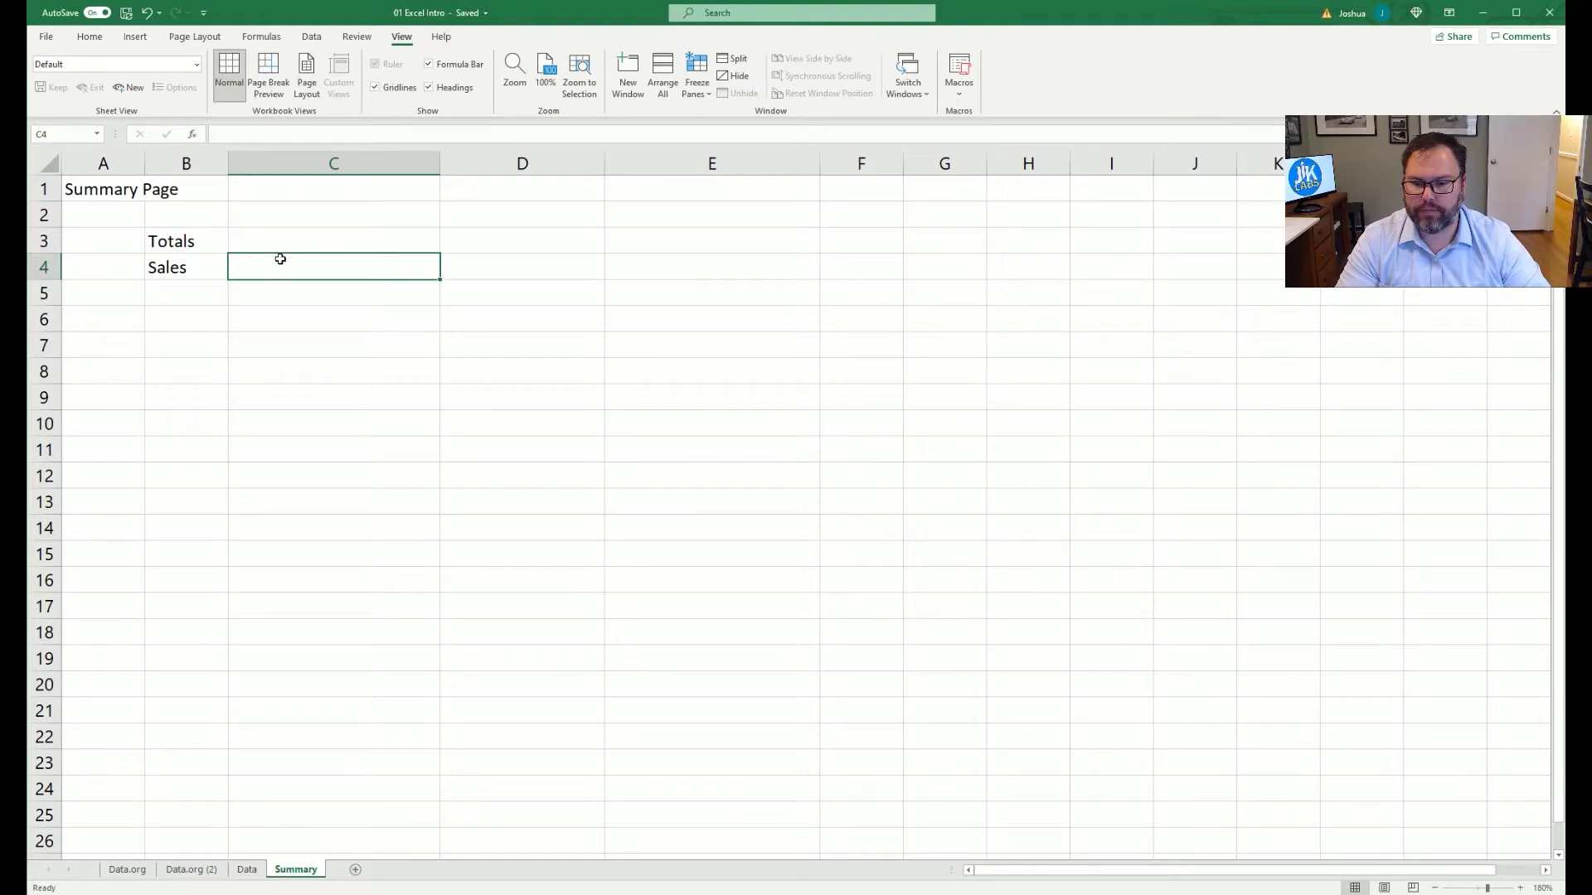
{"action": "left_click", "coordinate": [190, 870]}
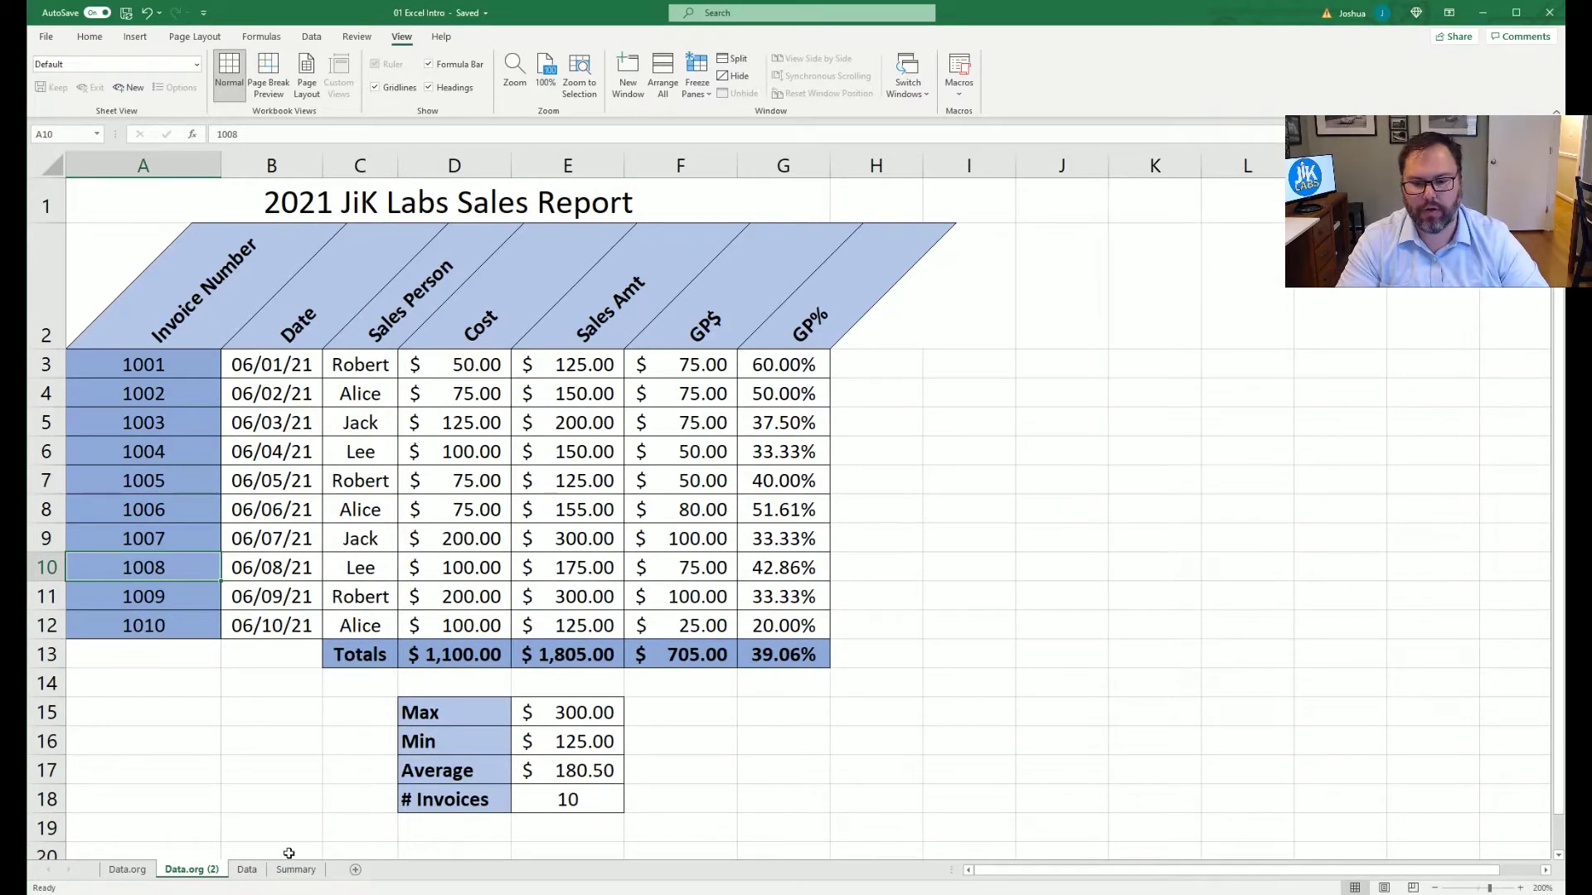
{"action": "key", "text": "ctrl+Page_Down"}
{"action": "scroll", "coordinate": [393, 307], "scroll_direction": "down", "scroll_amount": 18}
{"action": "scroll", "coordinate": [392, 307], "scroll_direction": "down", "scroll_amount": 6}
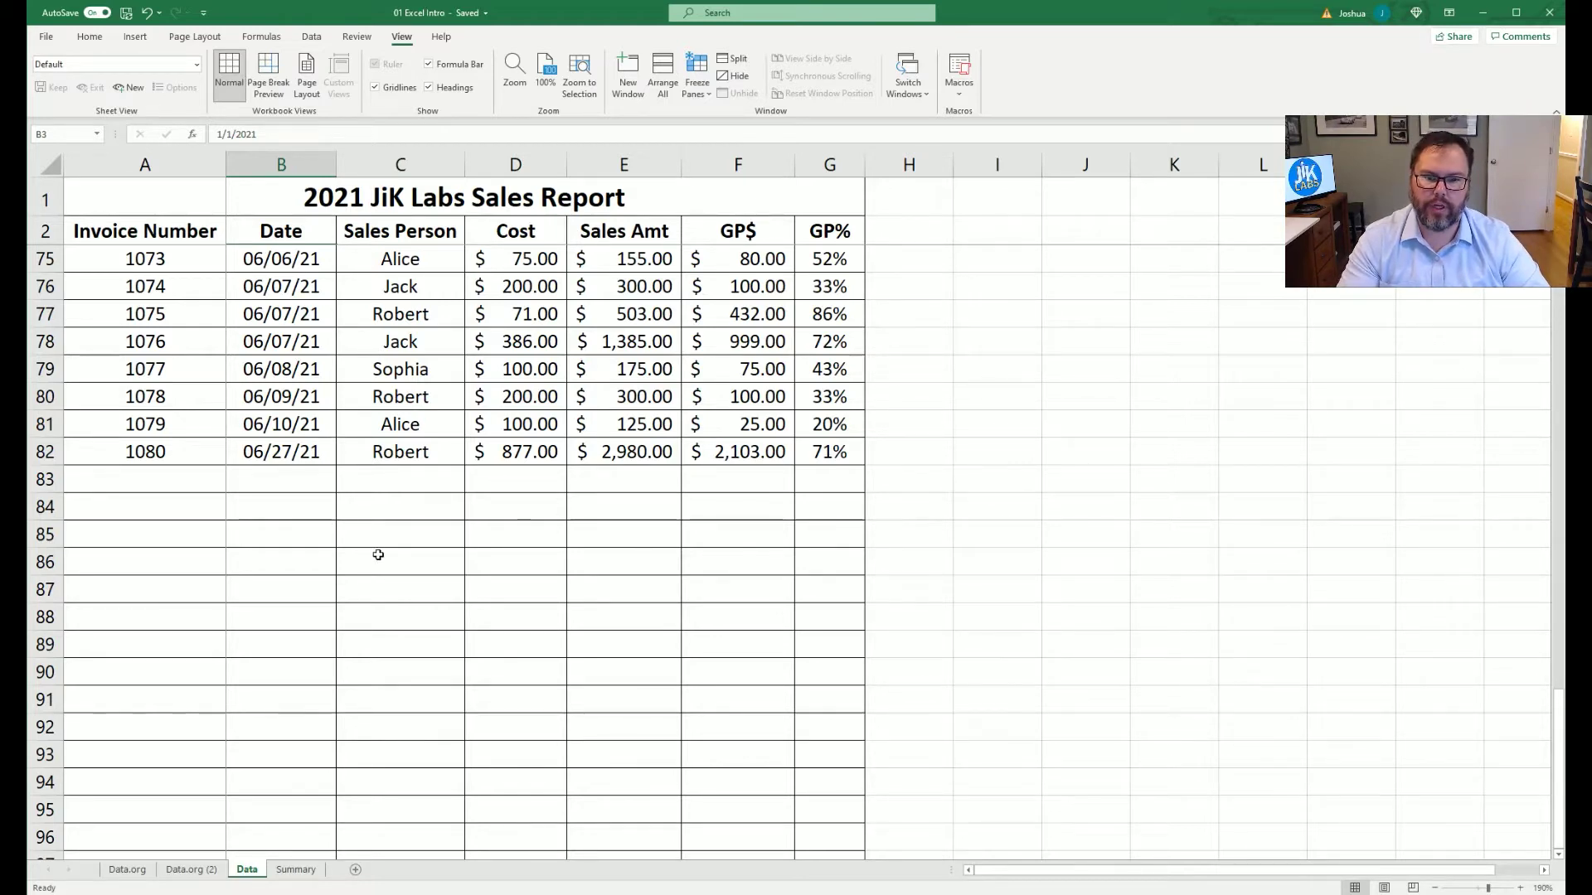
Total the Data sheet's Sales Amt column in Summary cell C4 with =SUM(Data!E3:E82).
{"action": "left_click", "coordinate": [296, 870]}
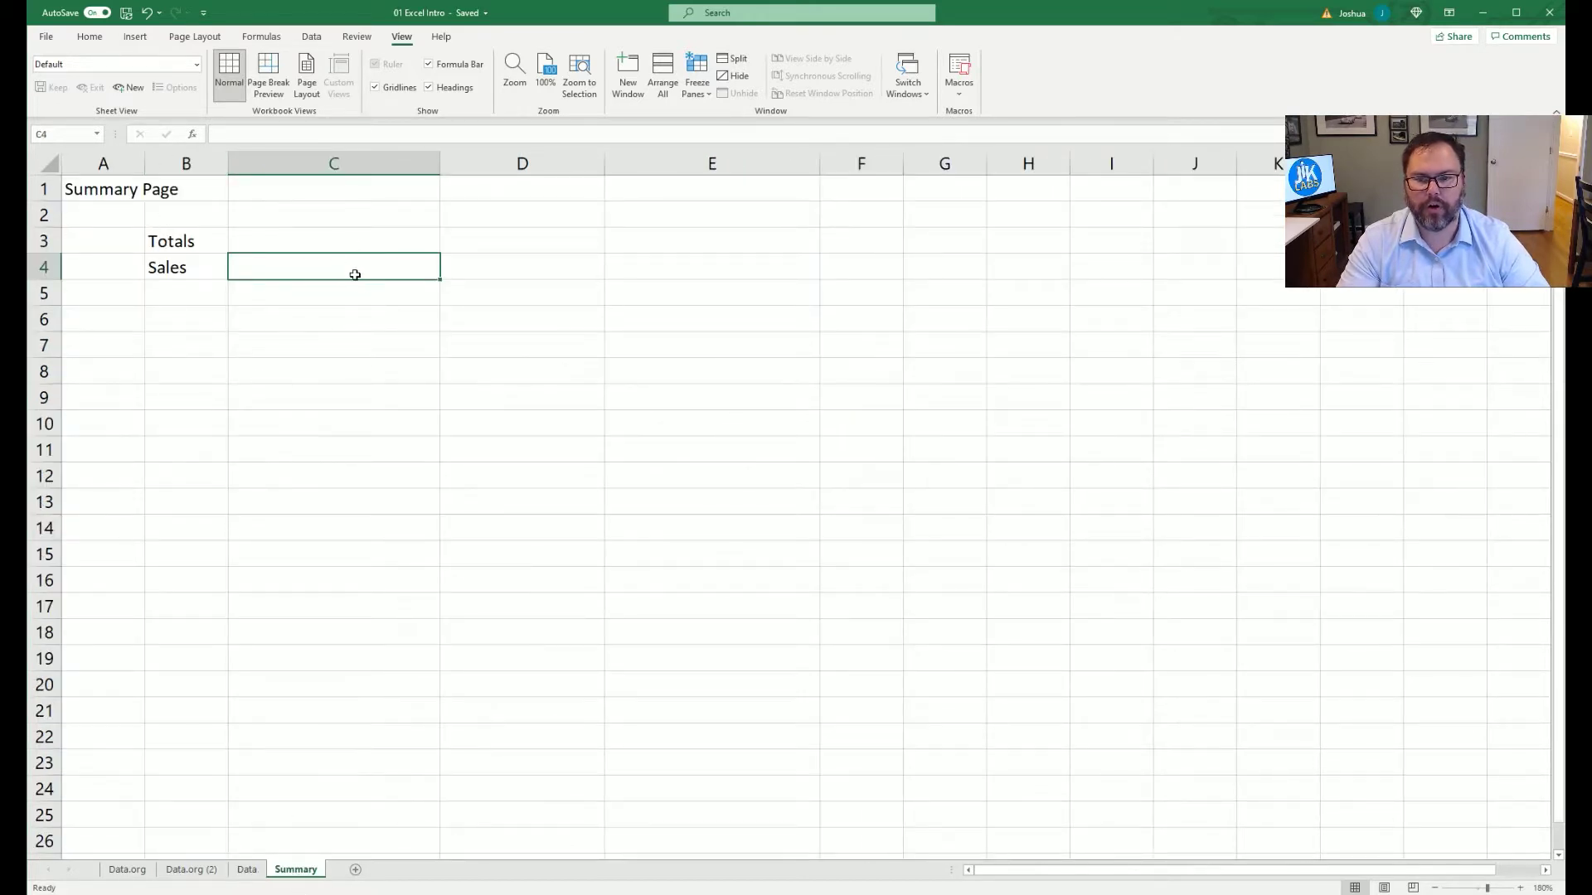
{"action": "left_click", "coordinate": [291, 450]}
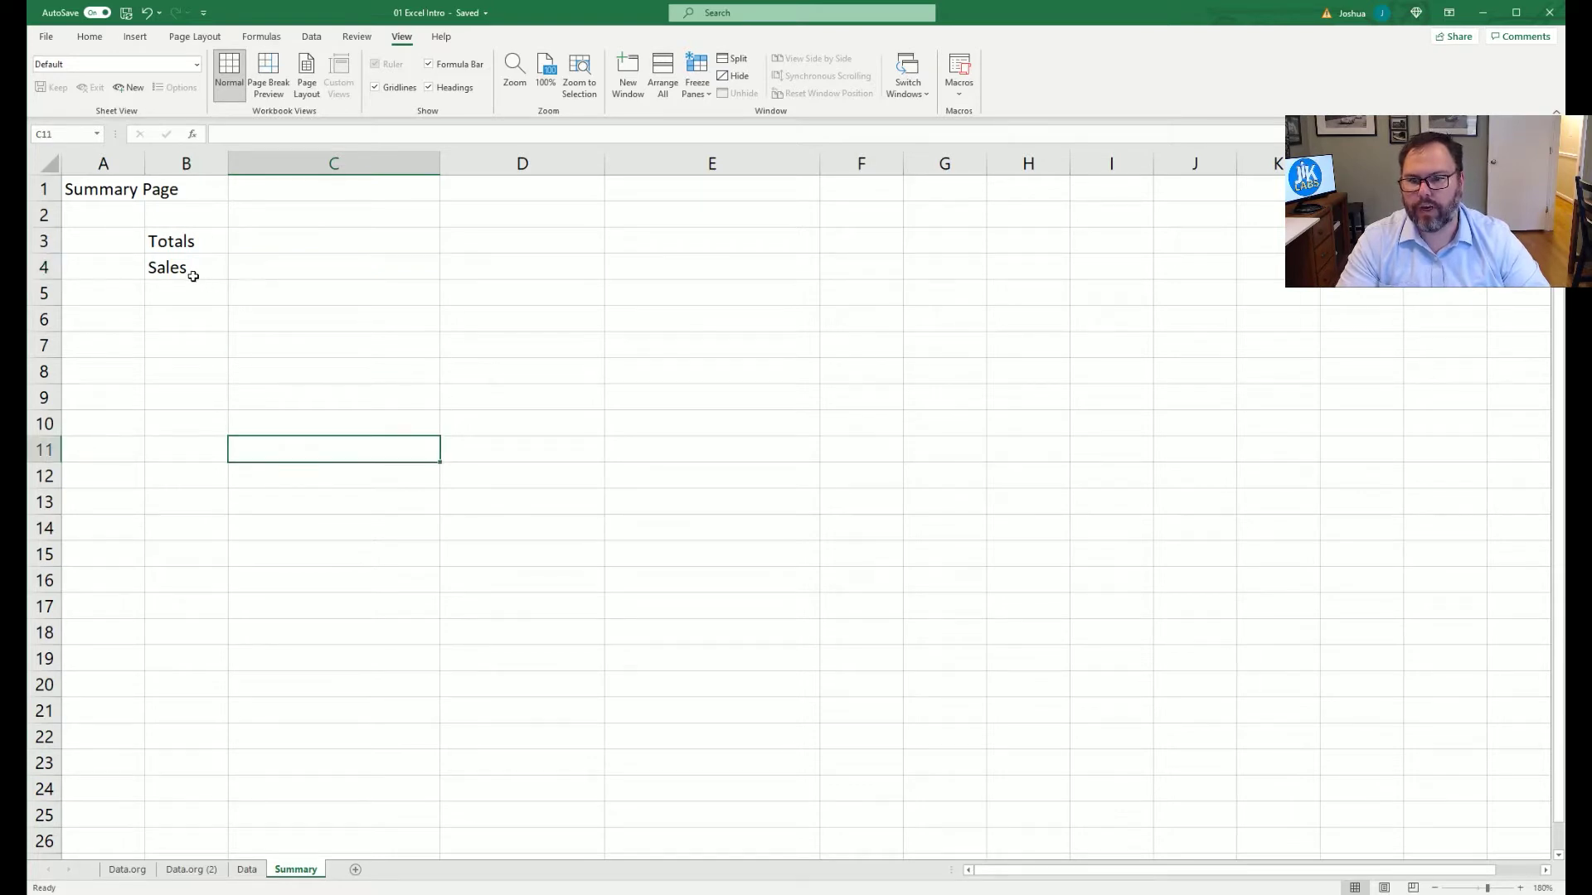
{"action": "left_click", "coordinate": [320, 262]}
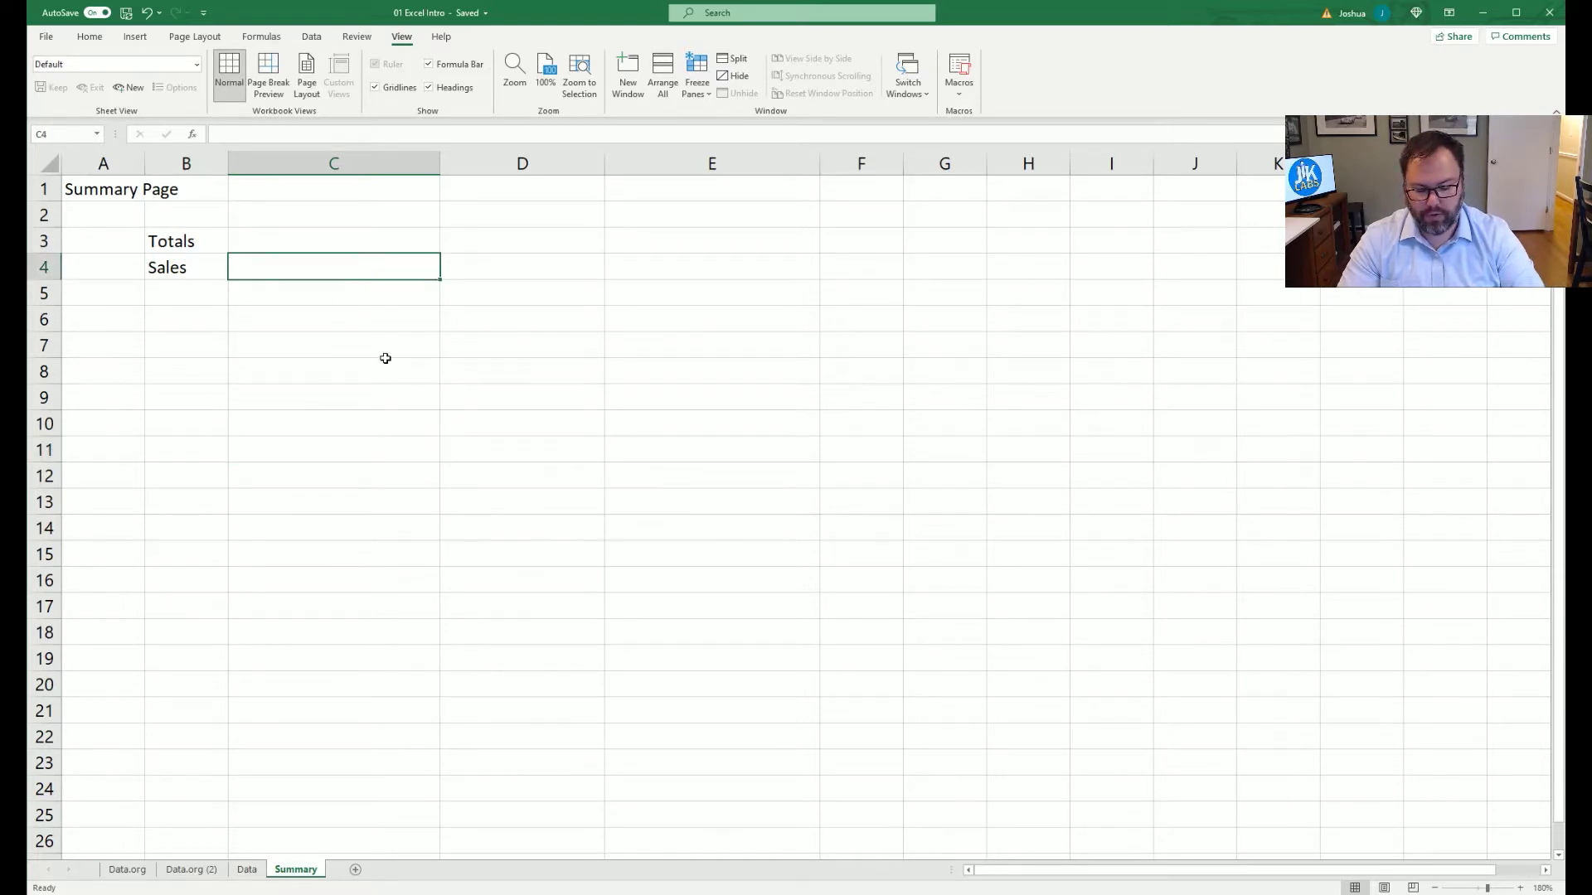
{"action": "type", "text": "=sum("}
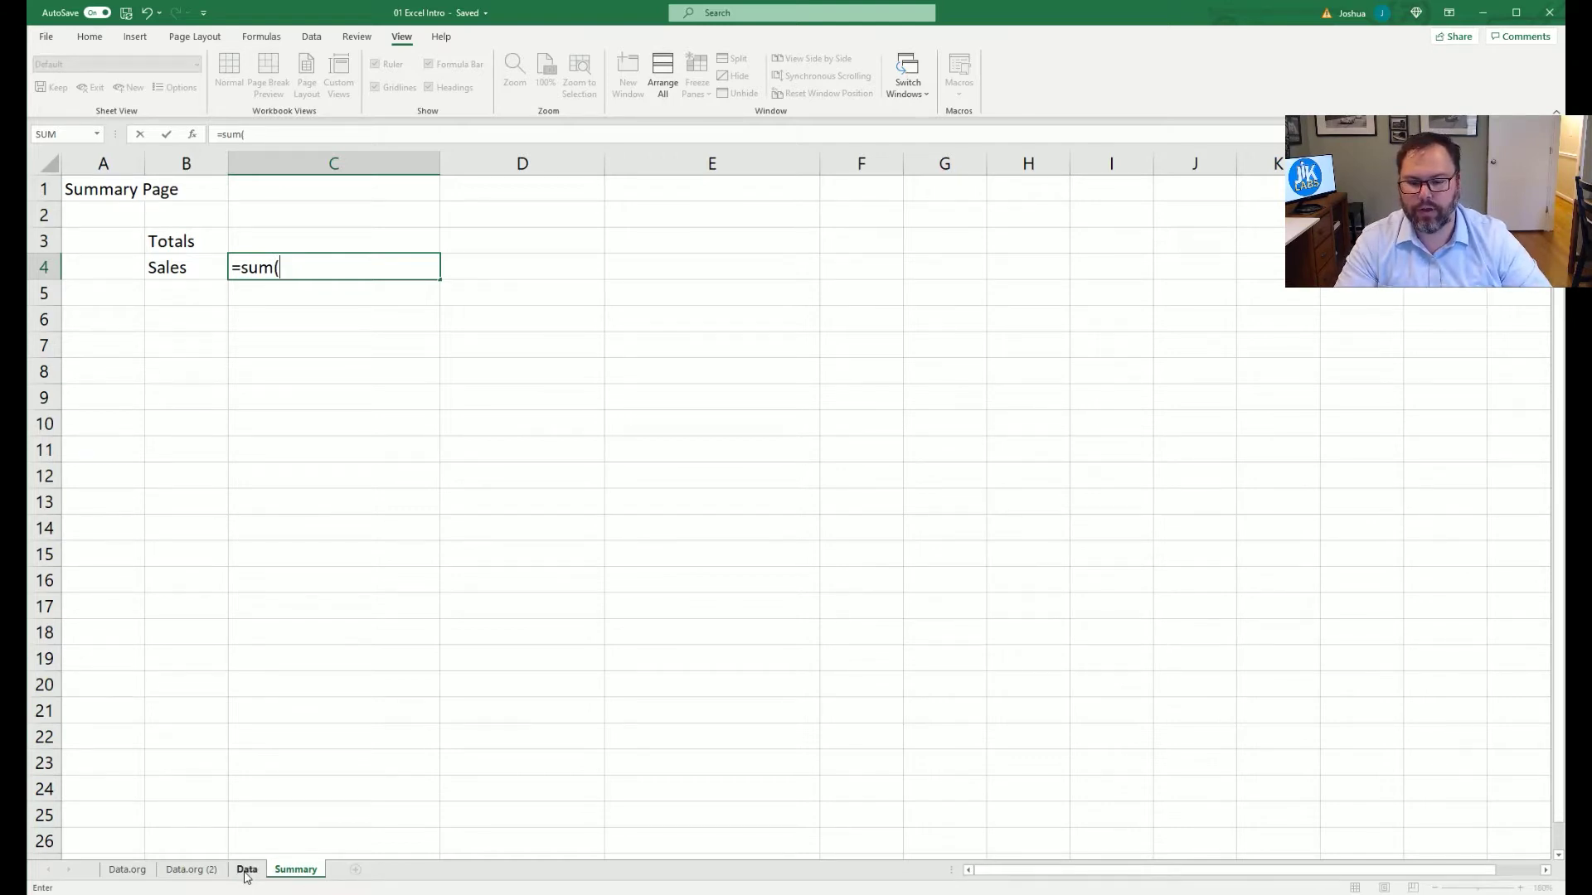
{"action": "left_click", "coordinate": [247, 870]}
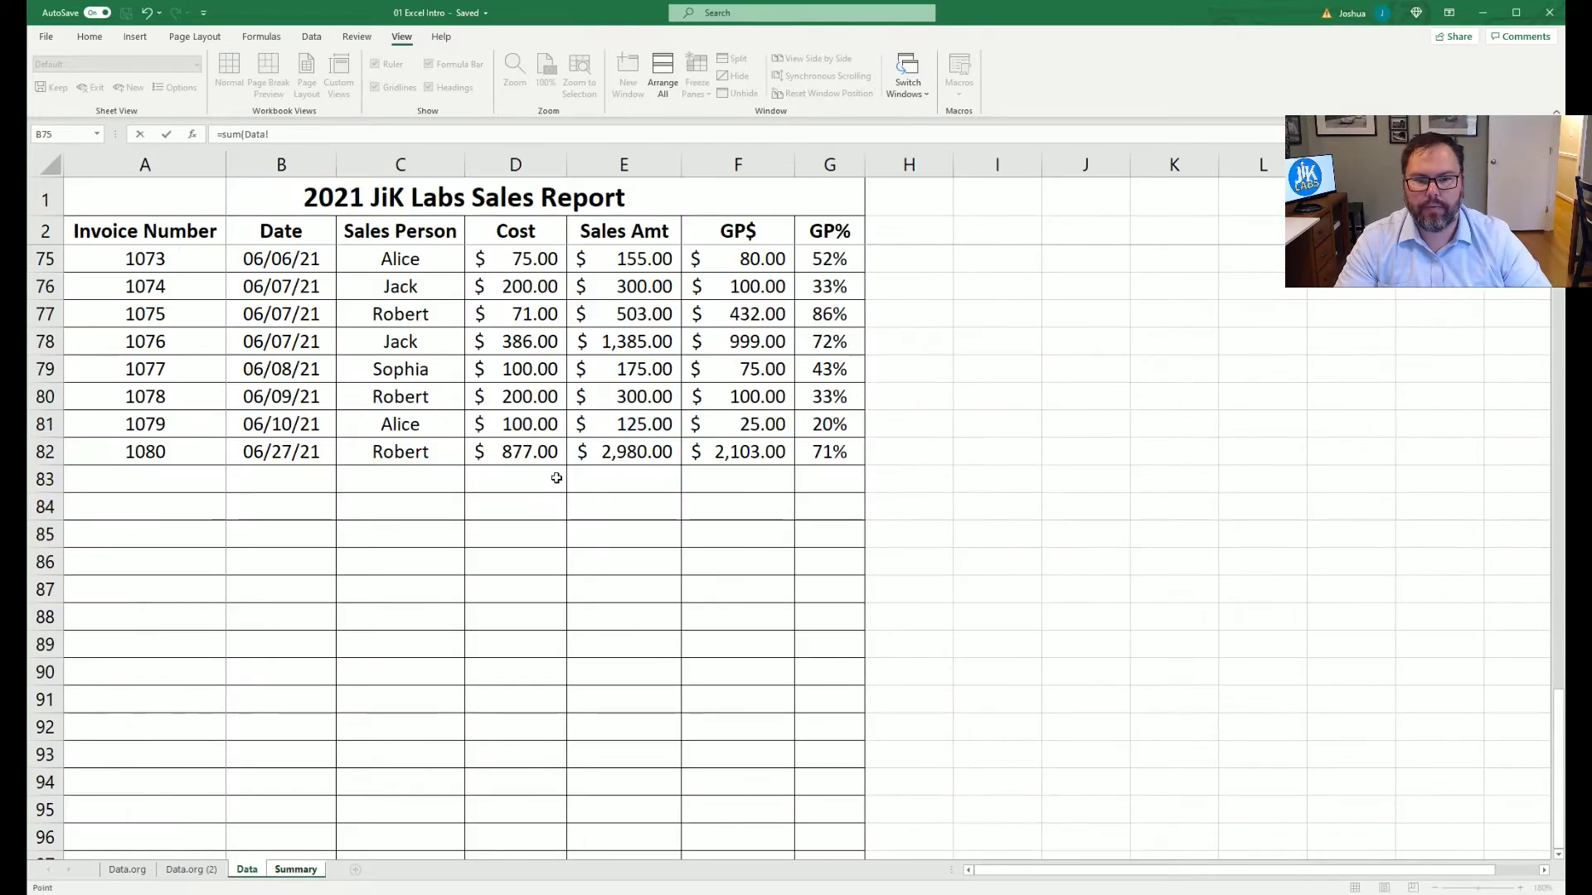
{"action": "scroll", "coordinate": [554, 479], "scroll_direction": "up", "scroll_amount": 5}
{"action": "scroll", "coordinate": [555, 479], "scroll_direction": "down", "scroll_amount": 5}
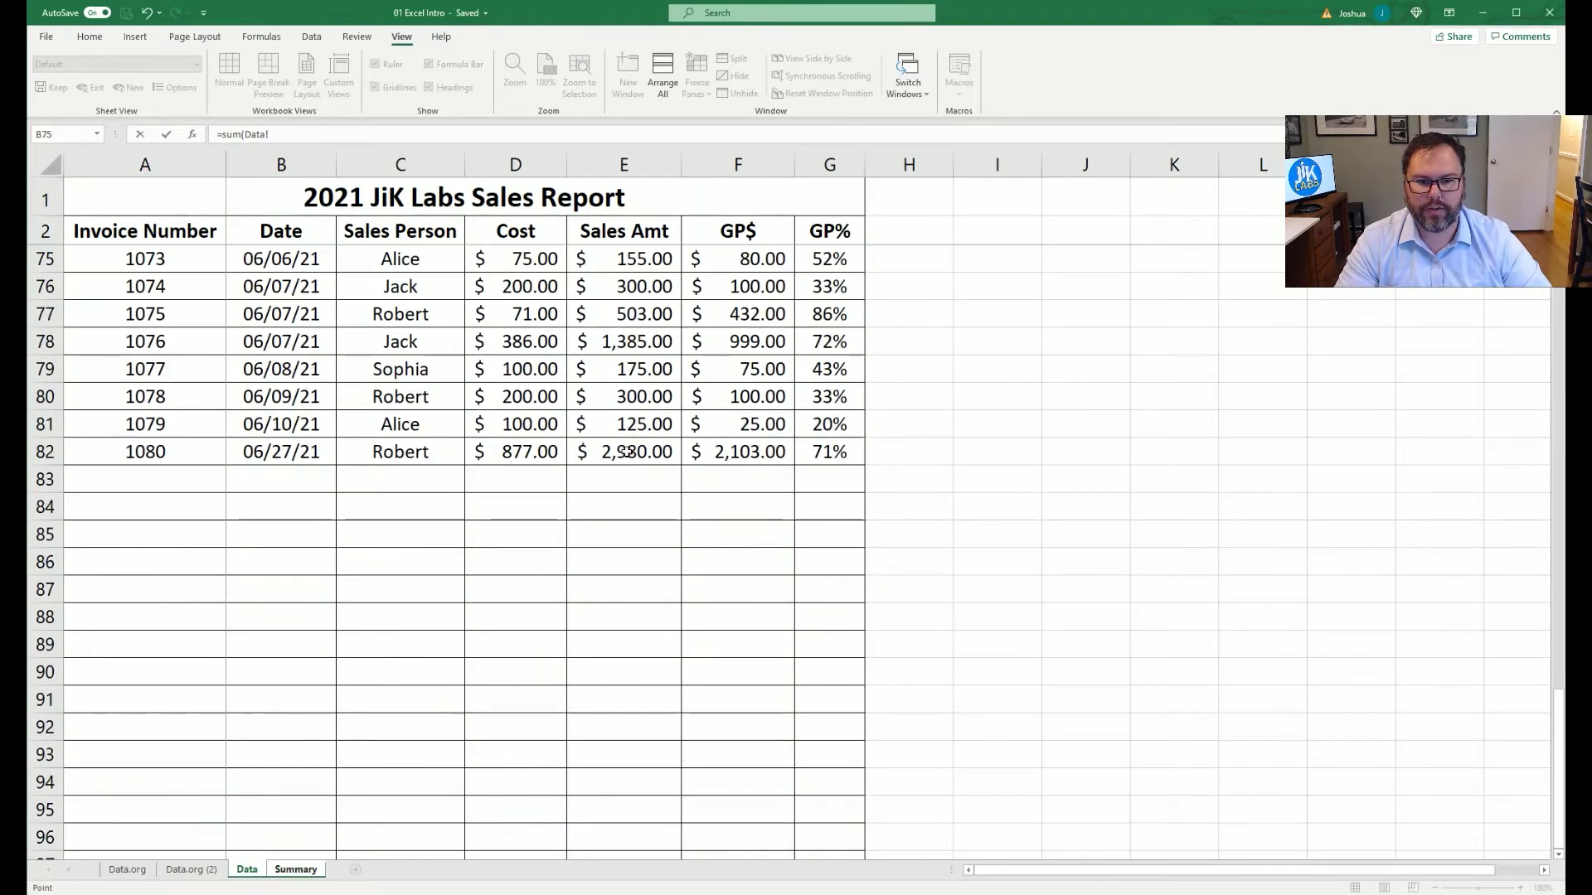
{"action": "left_click_drag", "start_coordinate": [616, 461], "coordinate": [607, 257]}
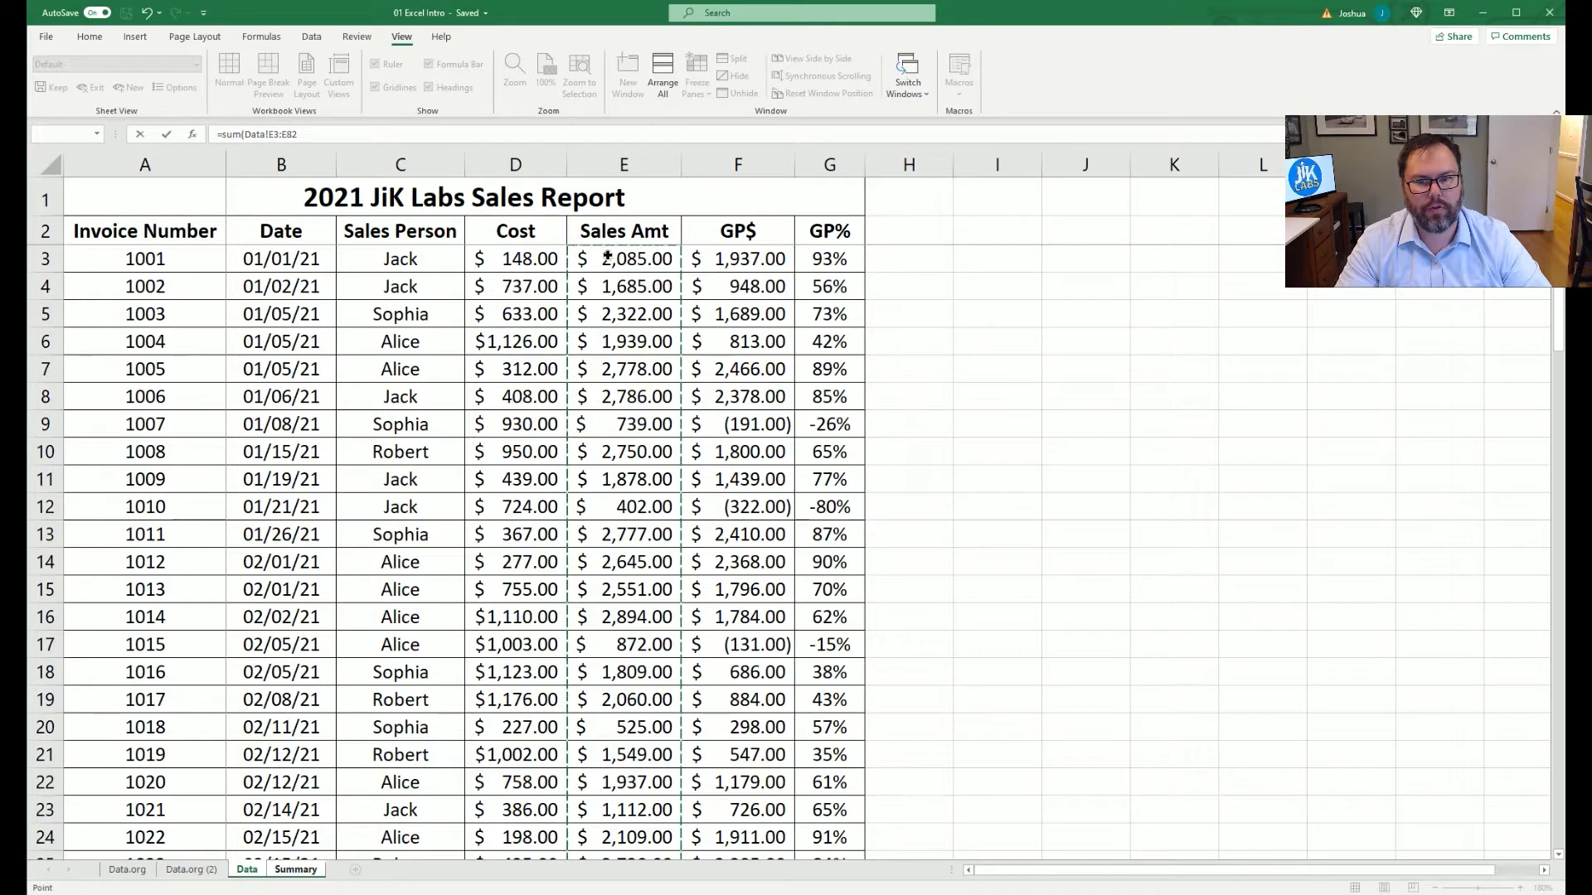
{"action": "left_click_drag", "start_coordinate": [608, 257], "coordinate": [606, 251]}
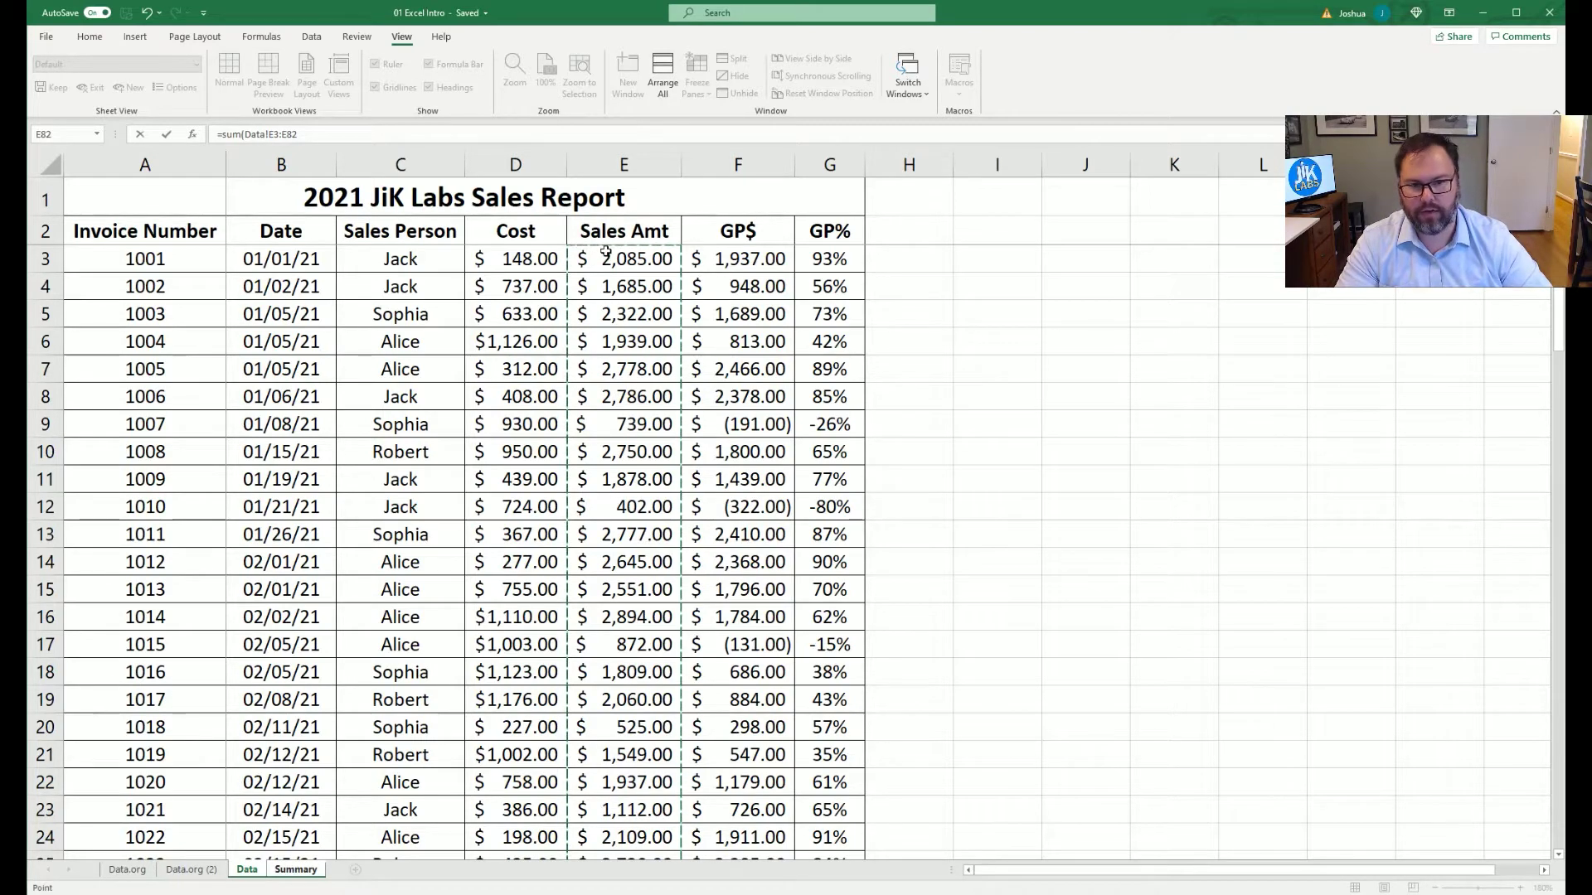
{"action": "key", "text": "Return"}
{"action": "key", "text": "Up"}
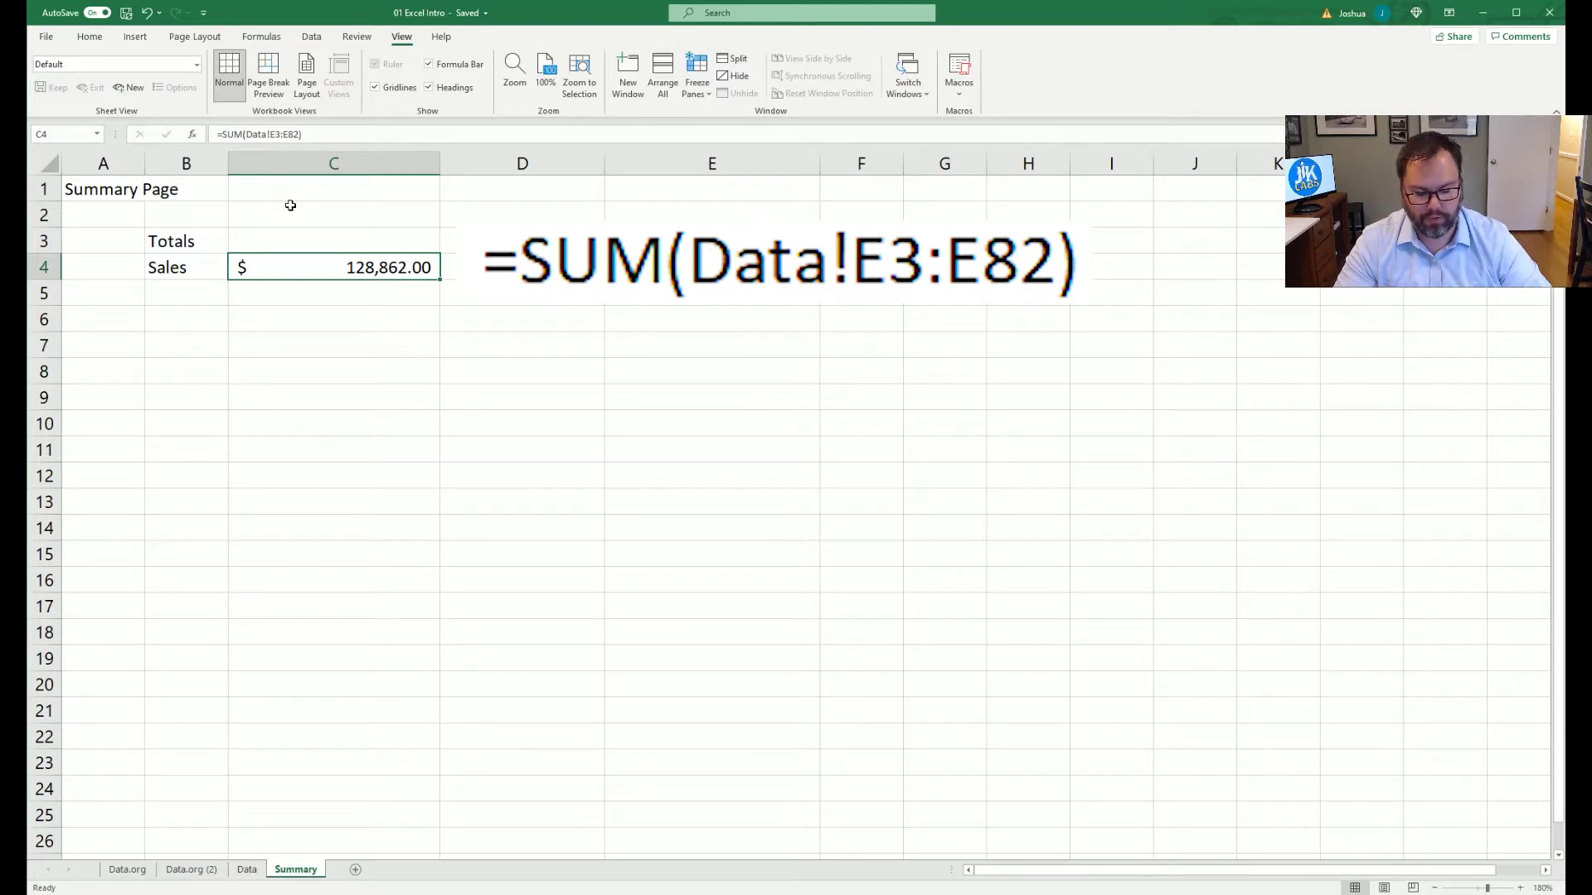
Copy the Sales total formula with its relative references from C4 into C5.
{"action": "key", "text": "Return"}
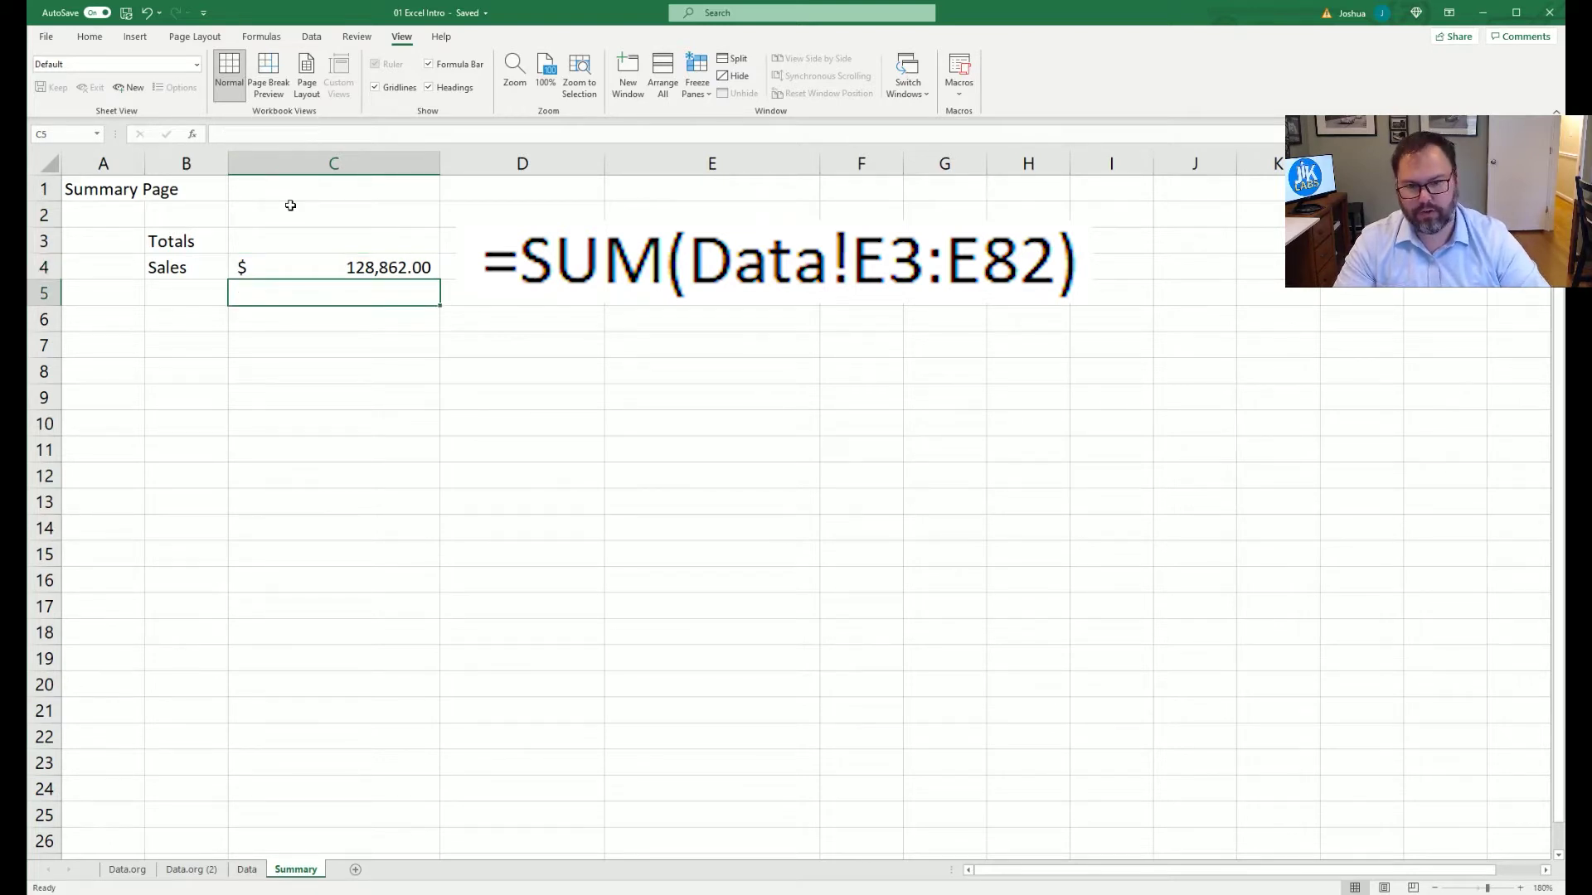
{"action": "key", "text": "Up"}
{"action": "key", "text": "ctrl+c"}
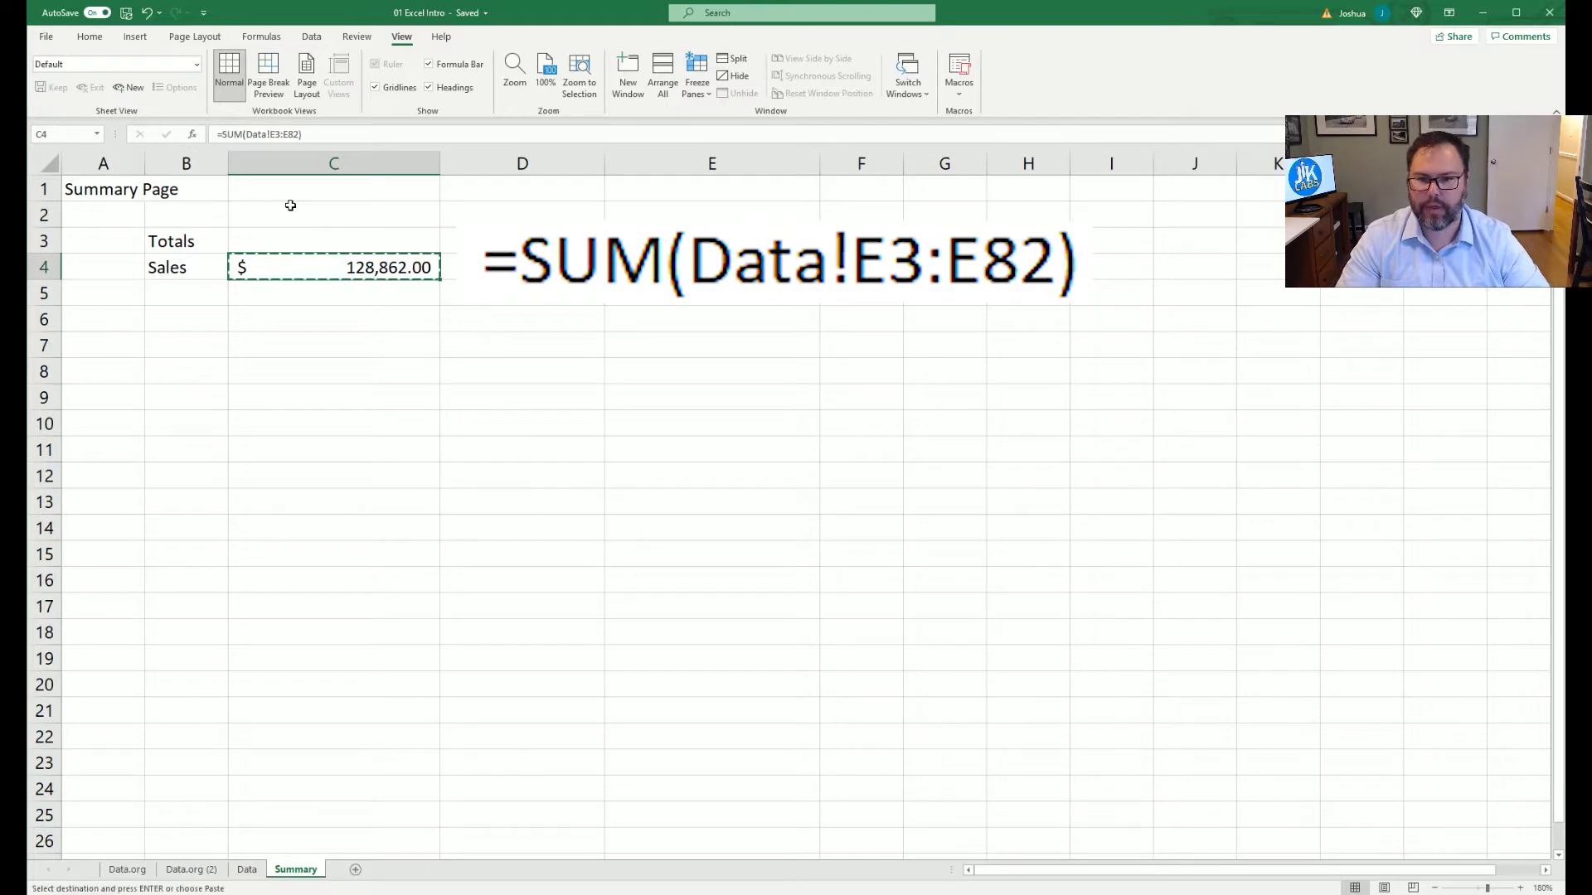
{"action": "left_click", "coordinate": [298, 297]}
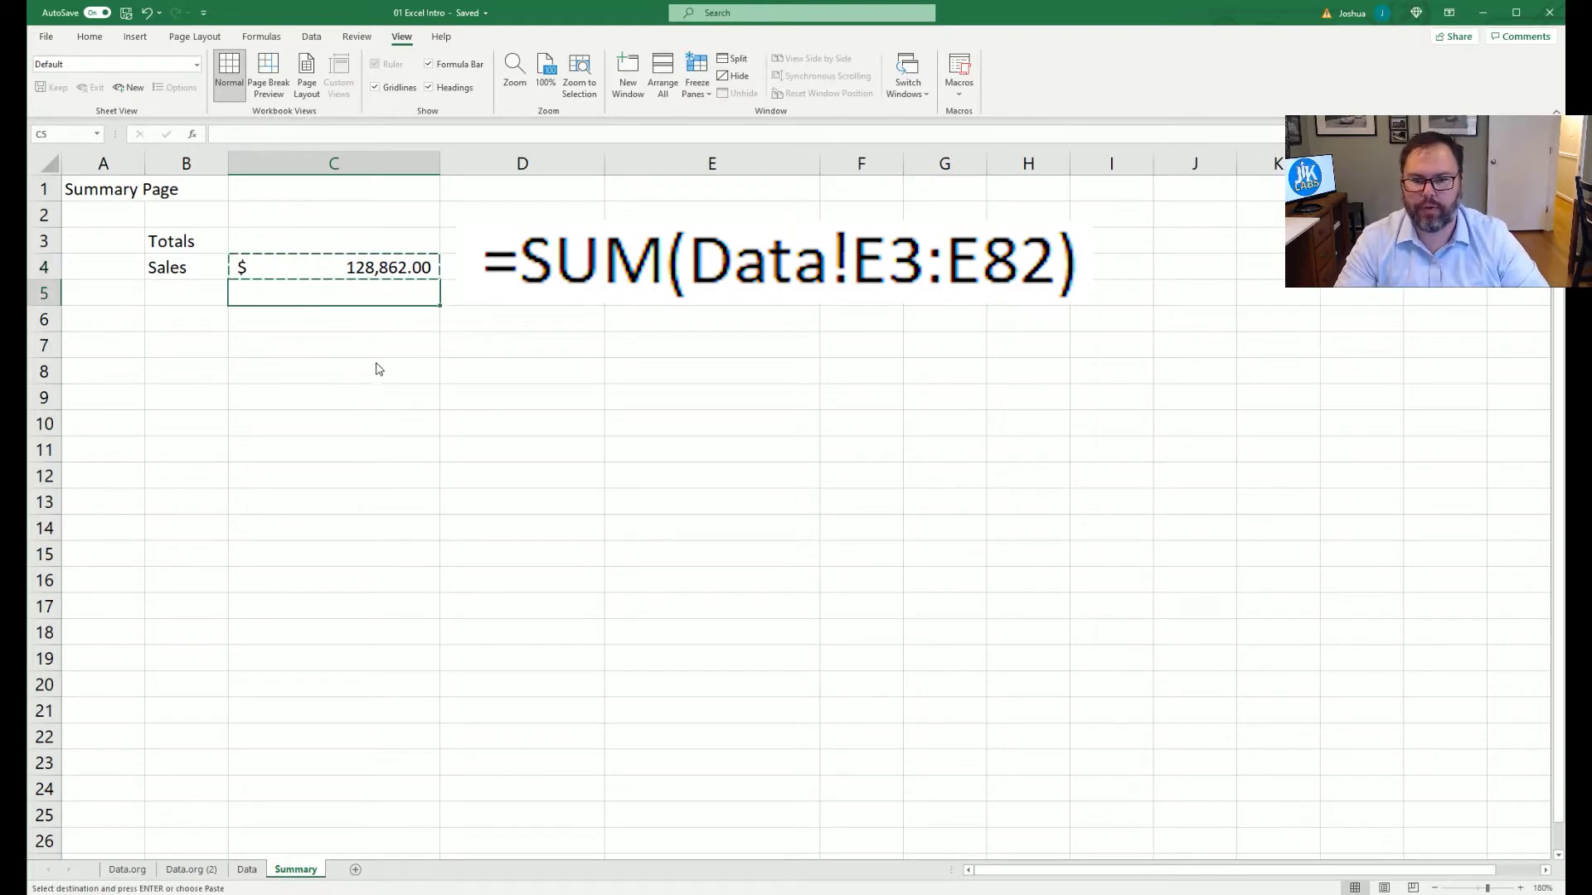
{"action": "key", "text": "ctrl+v"}
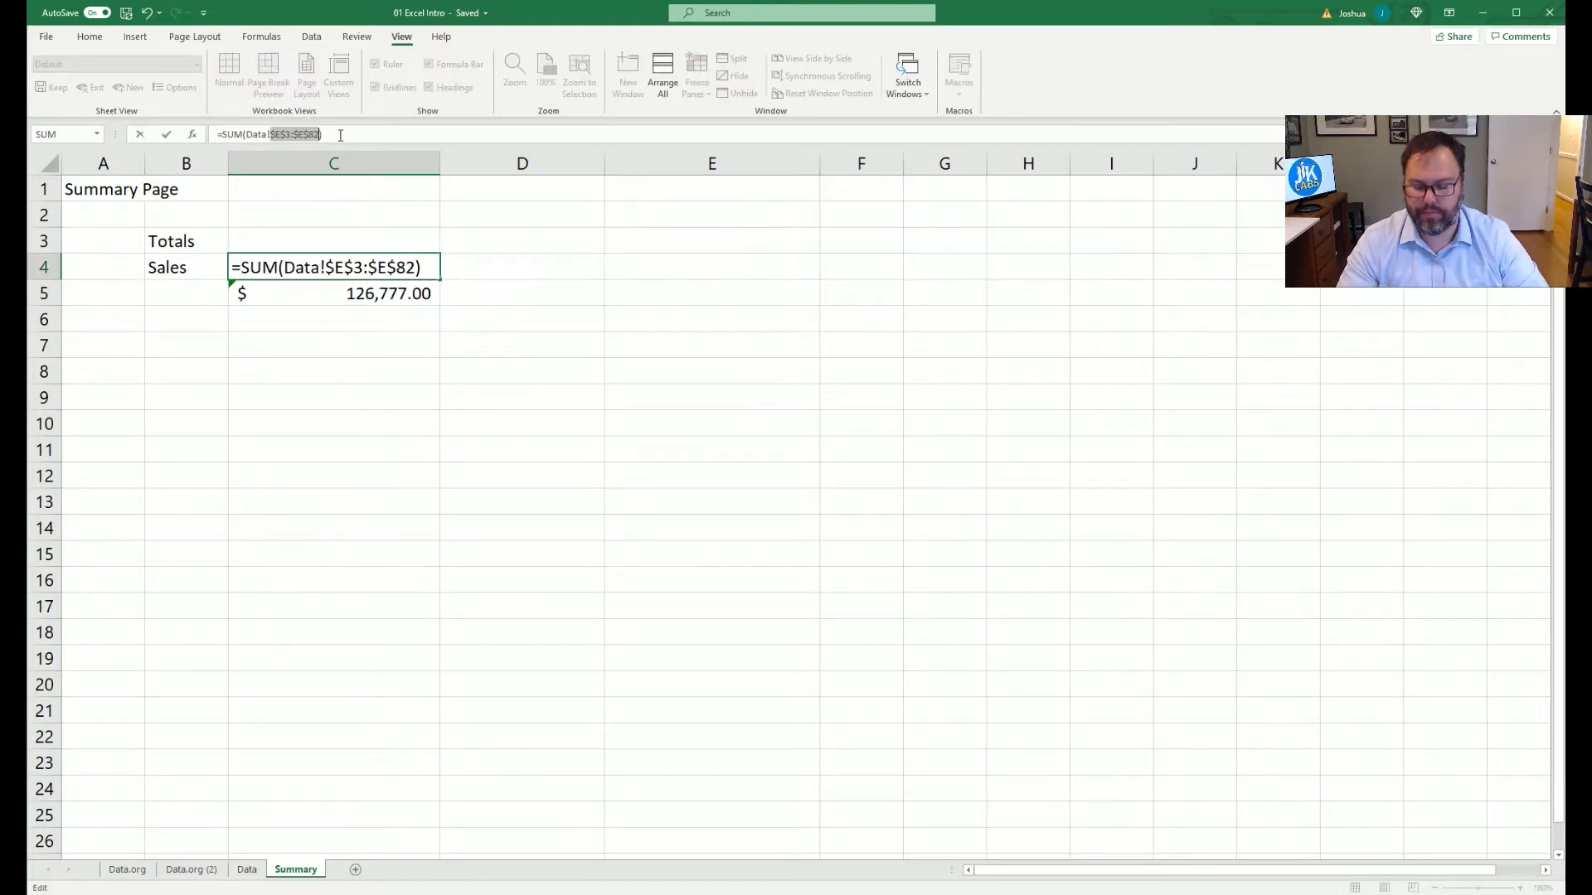
Make the range in the C4 formula absolute so it reads =SUM(Data!$E$3:$E$82).
{"action": "key", "text": "Escape"}
{"action": "left_click_drag", "start_coordinate": [275, 133], "coordinate": [291, 135]}
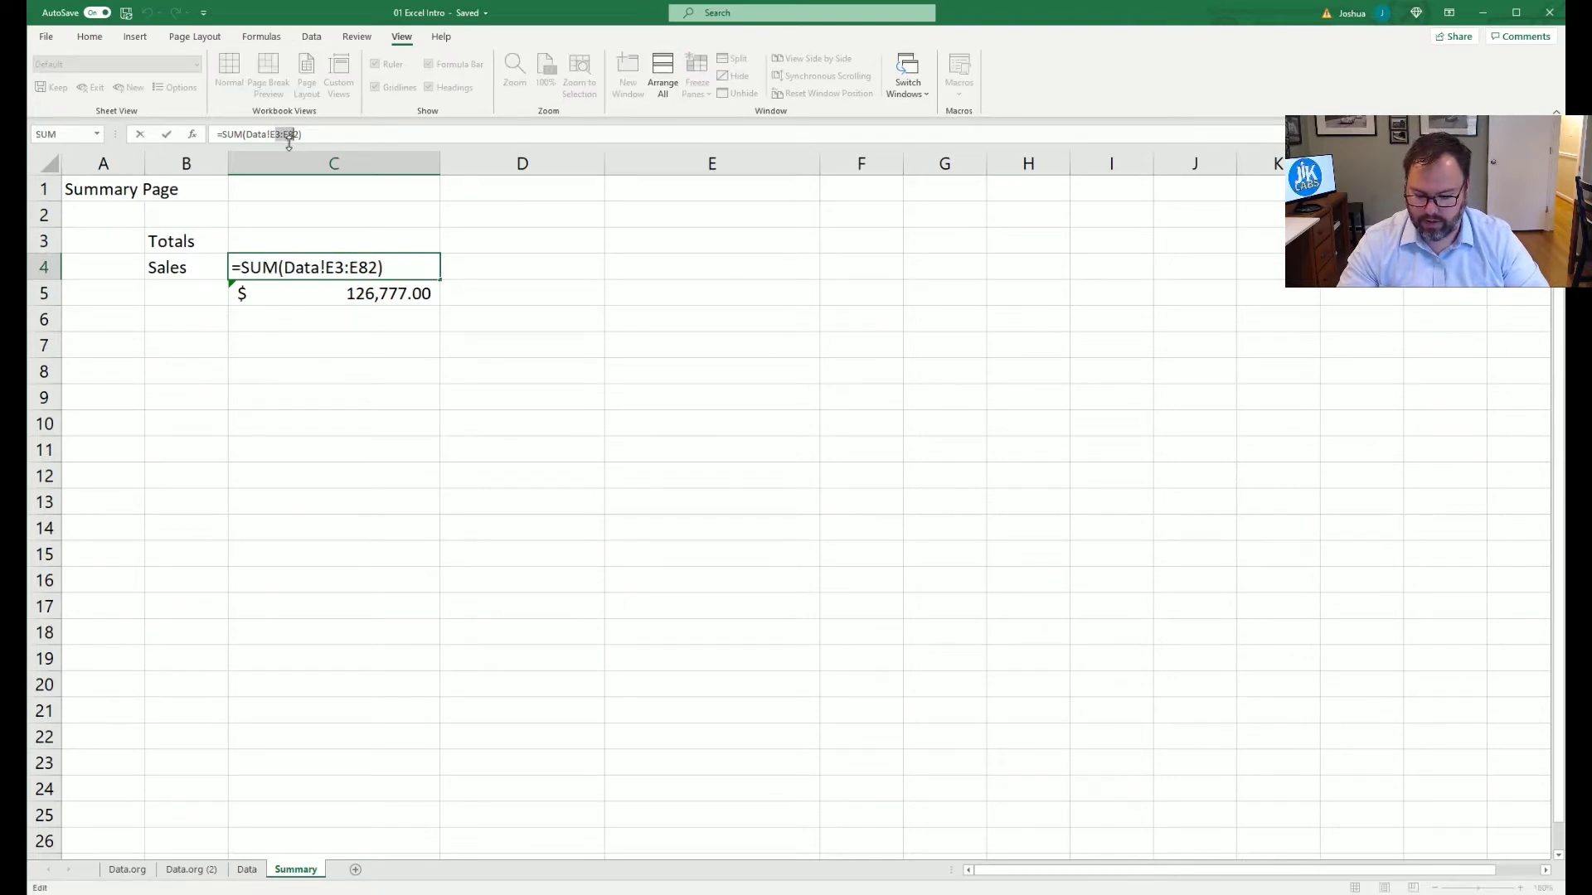
{"action": "key", "text": "F4"}
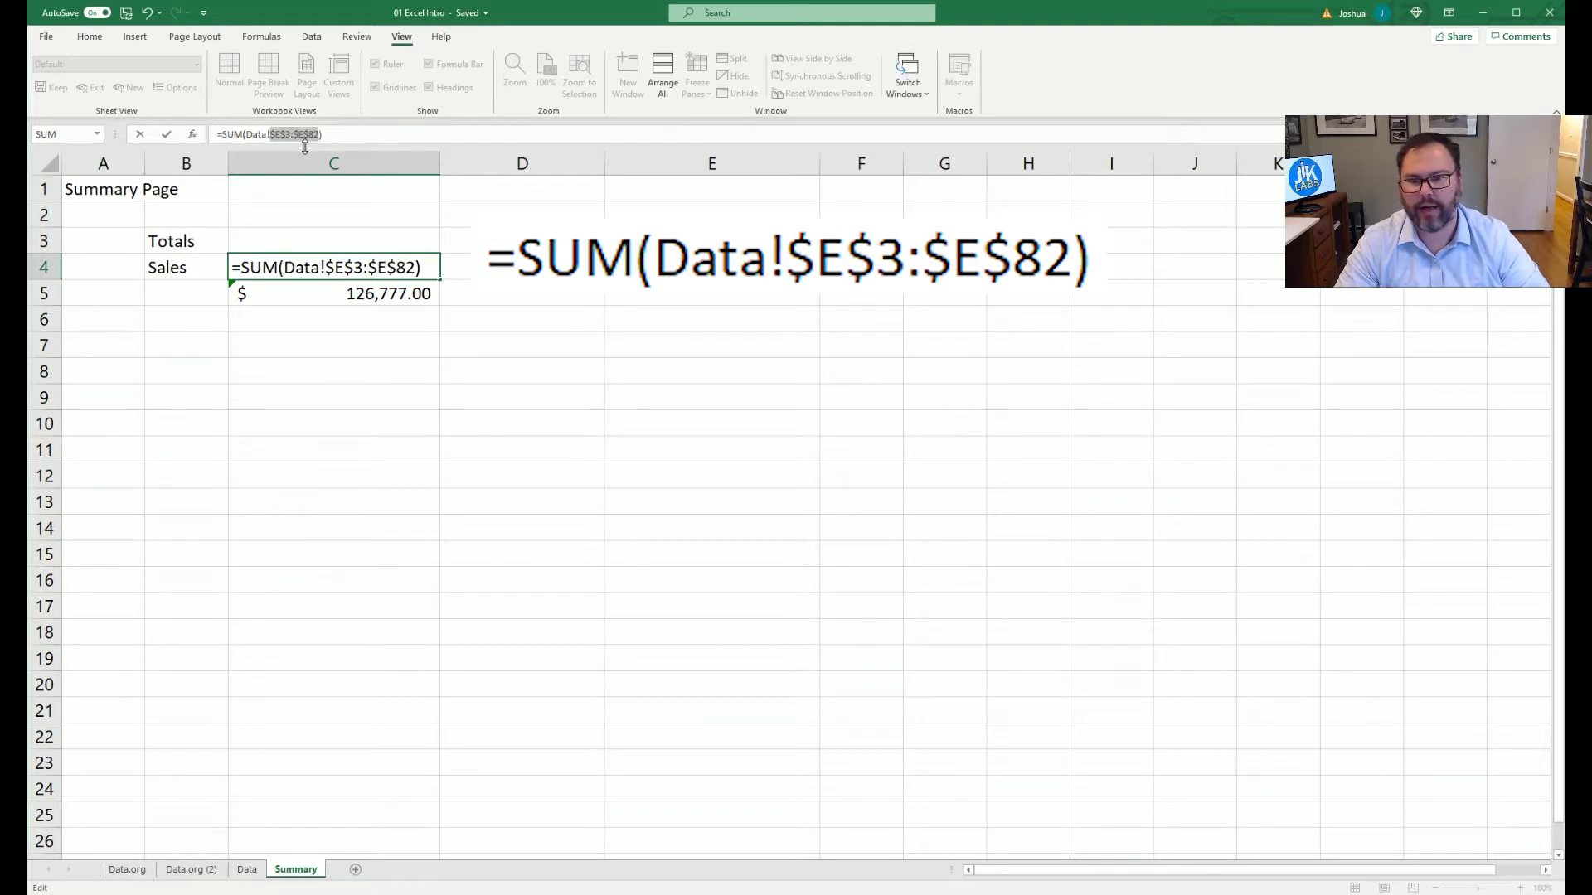
{"action": "key", "text": "Return"}
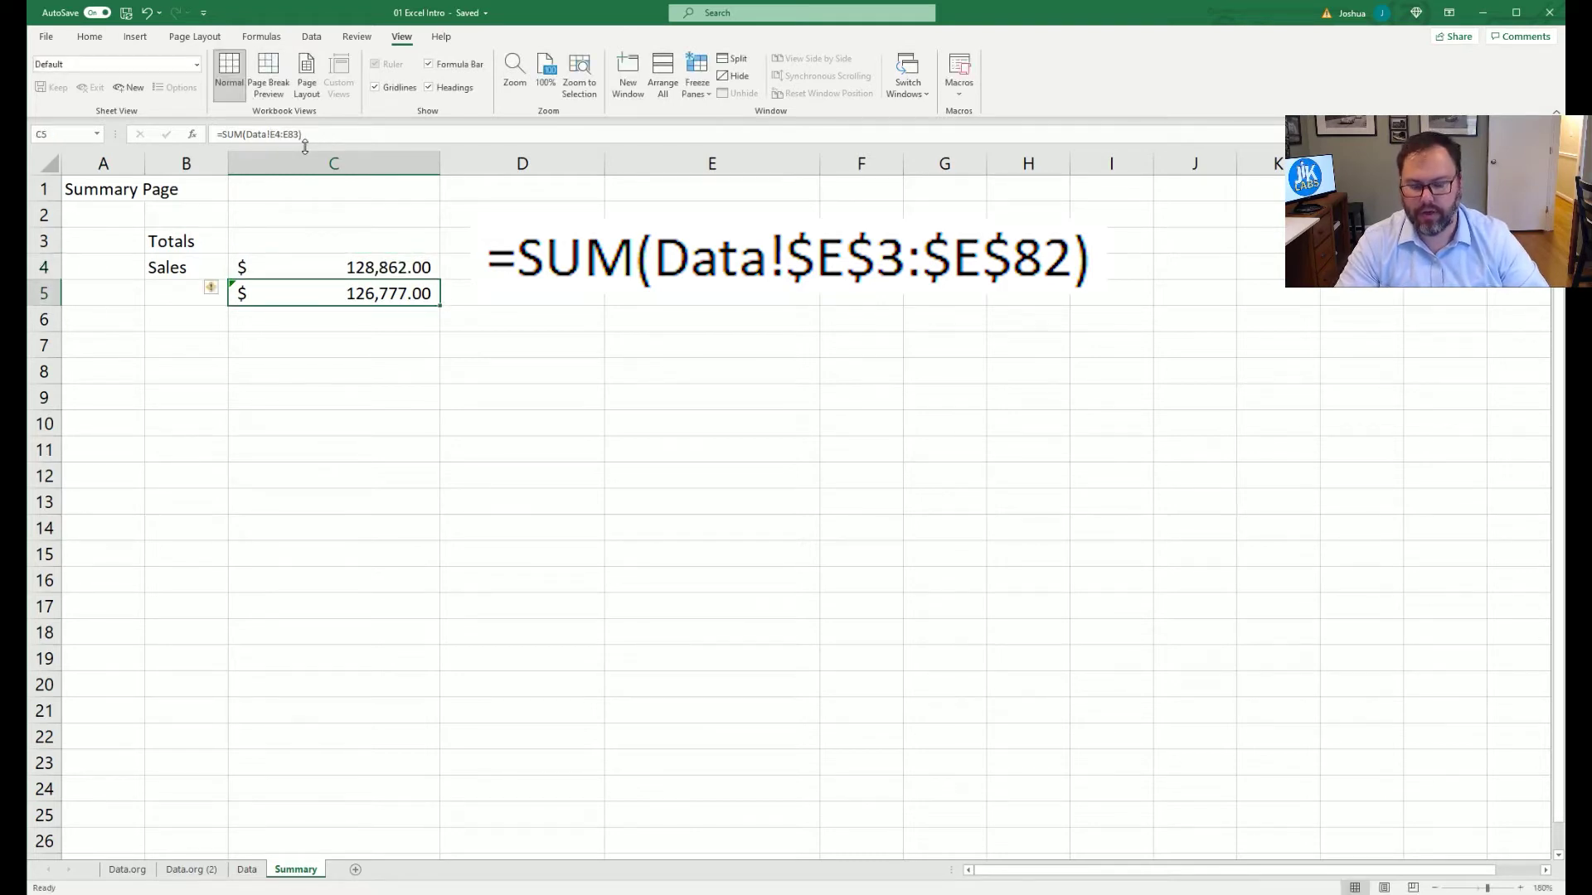
Copy the absolute-reference Sales formula from C4 over the formula in C5.
{"action": "key", "text": "Up"}
{"action": "key", "text": "ctrl+c"}
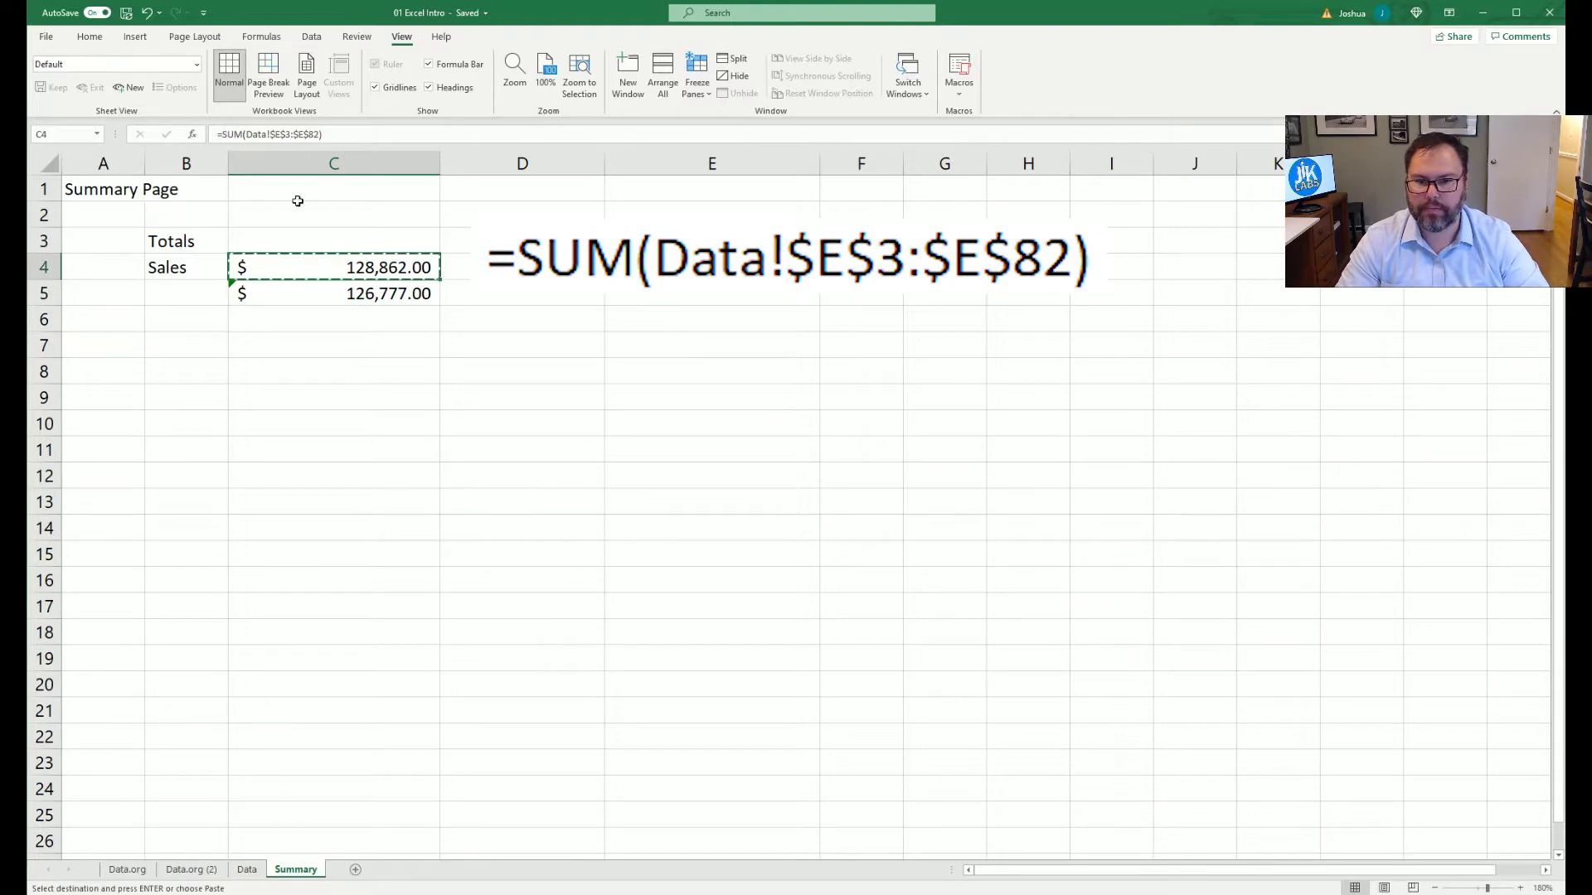
{"action": "key", "text": "ctrl+v"}
{"action": "left_click", "coordinate": [313, 293]}
{"action": "key", "text": "ctrl+v"}
Turn the C5 formula into displayed text by prefixing it with an apostrophe.
{"action": "double_click", "coordinate": [309, 290]}
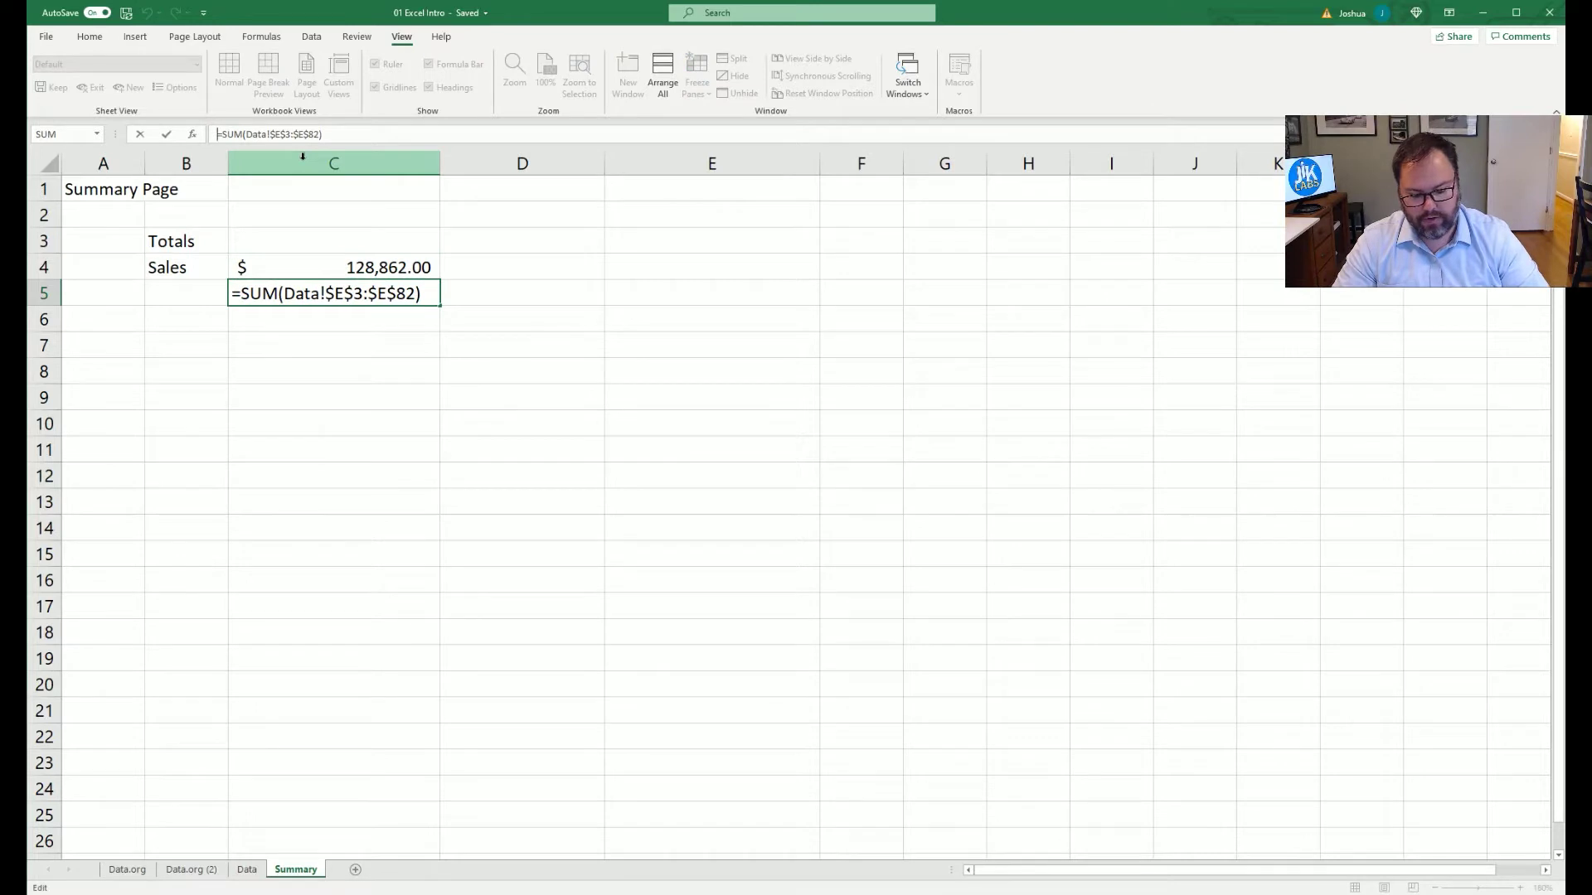
{"action": "type", "text": "'"}
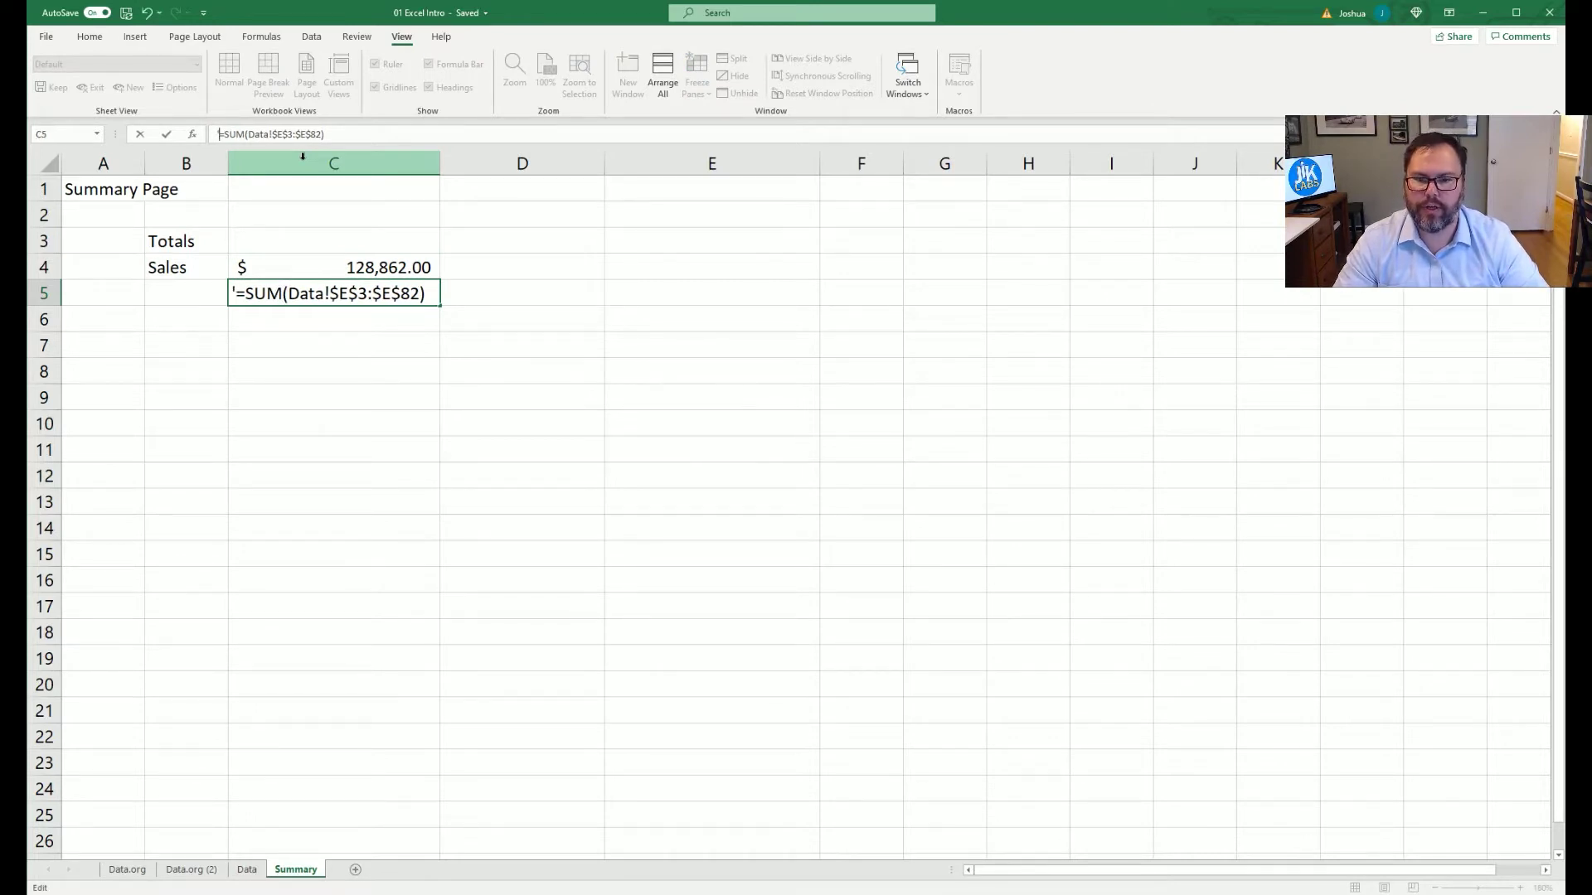
{"action": "key", "text": "Return"}
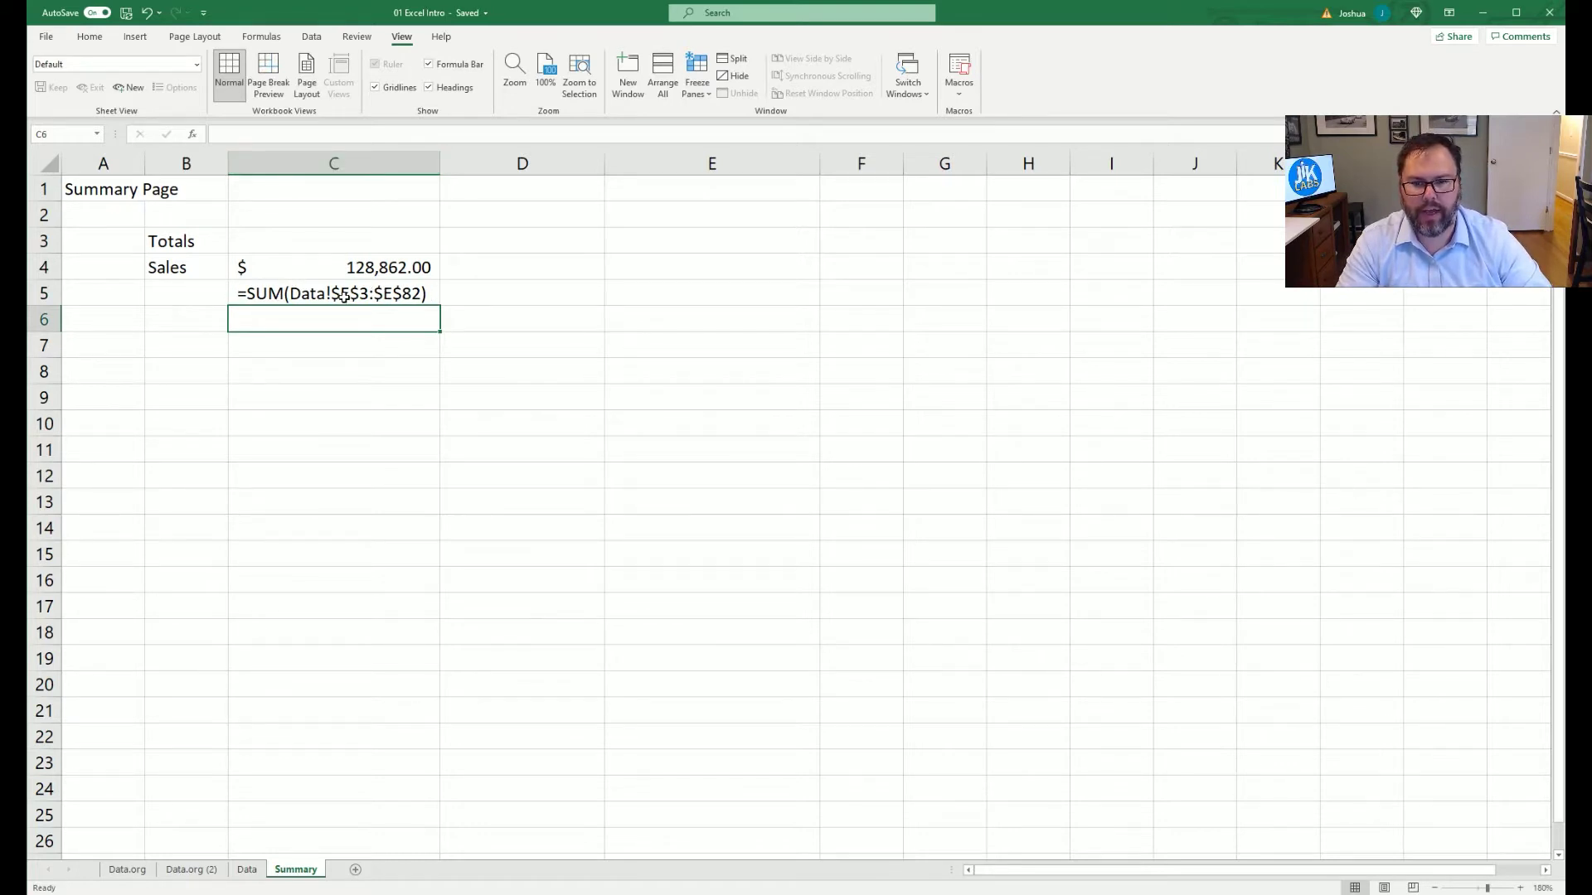
Try entering 7/1 as text in C7 with a leading apostrophe, and clear the cell.
{"action": "left_click", "coordinate": [280, 348]}
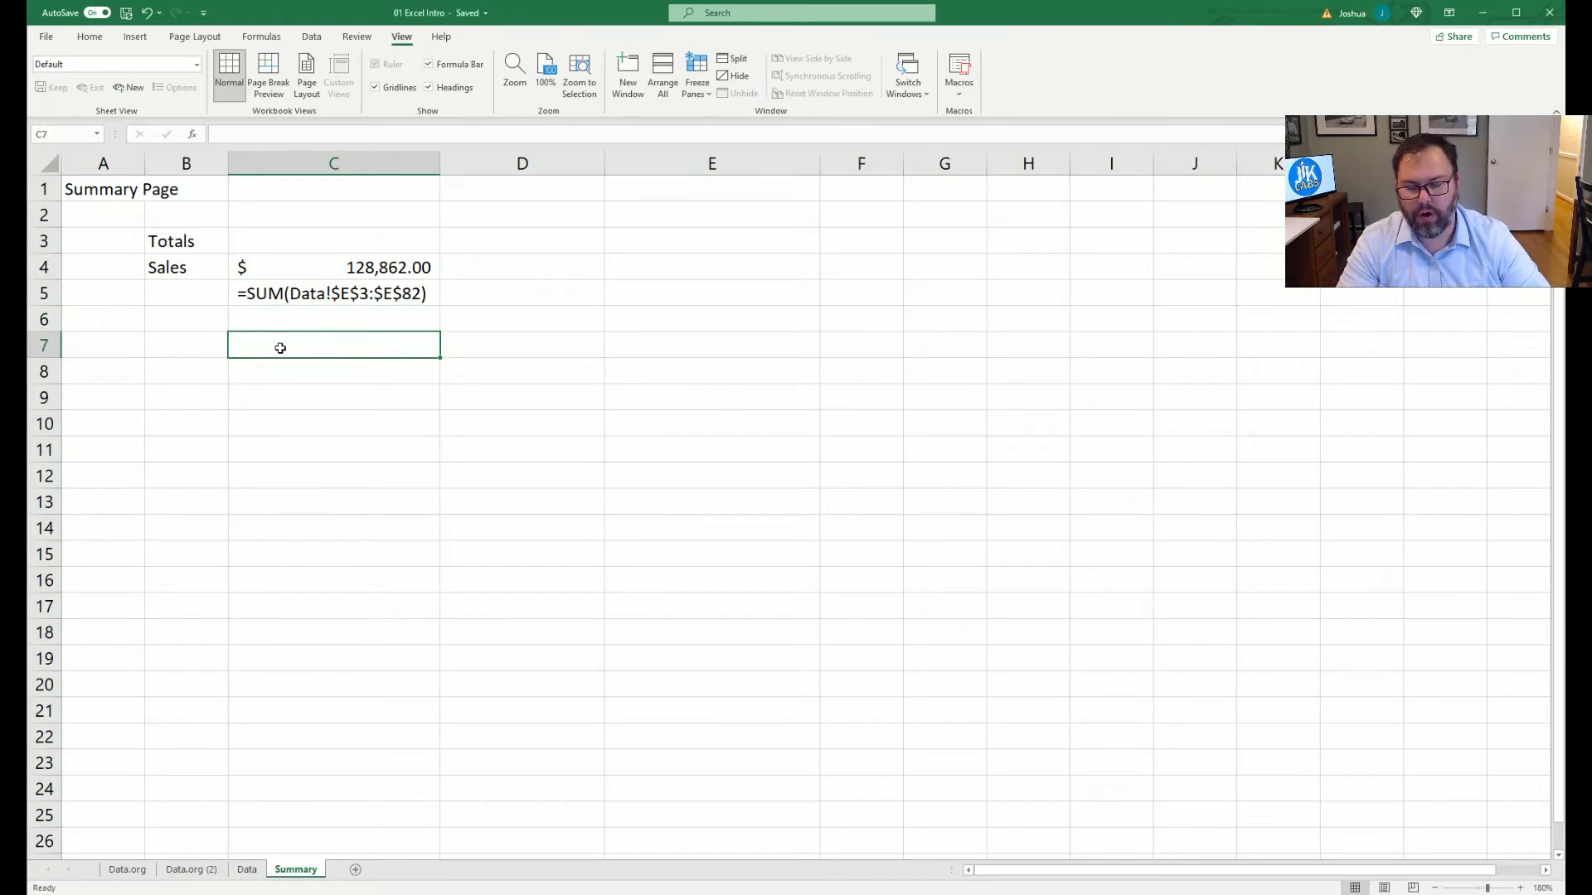
{"action": "type", "text": "'7/1"}
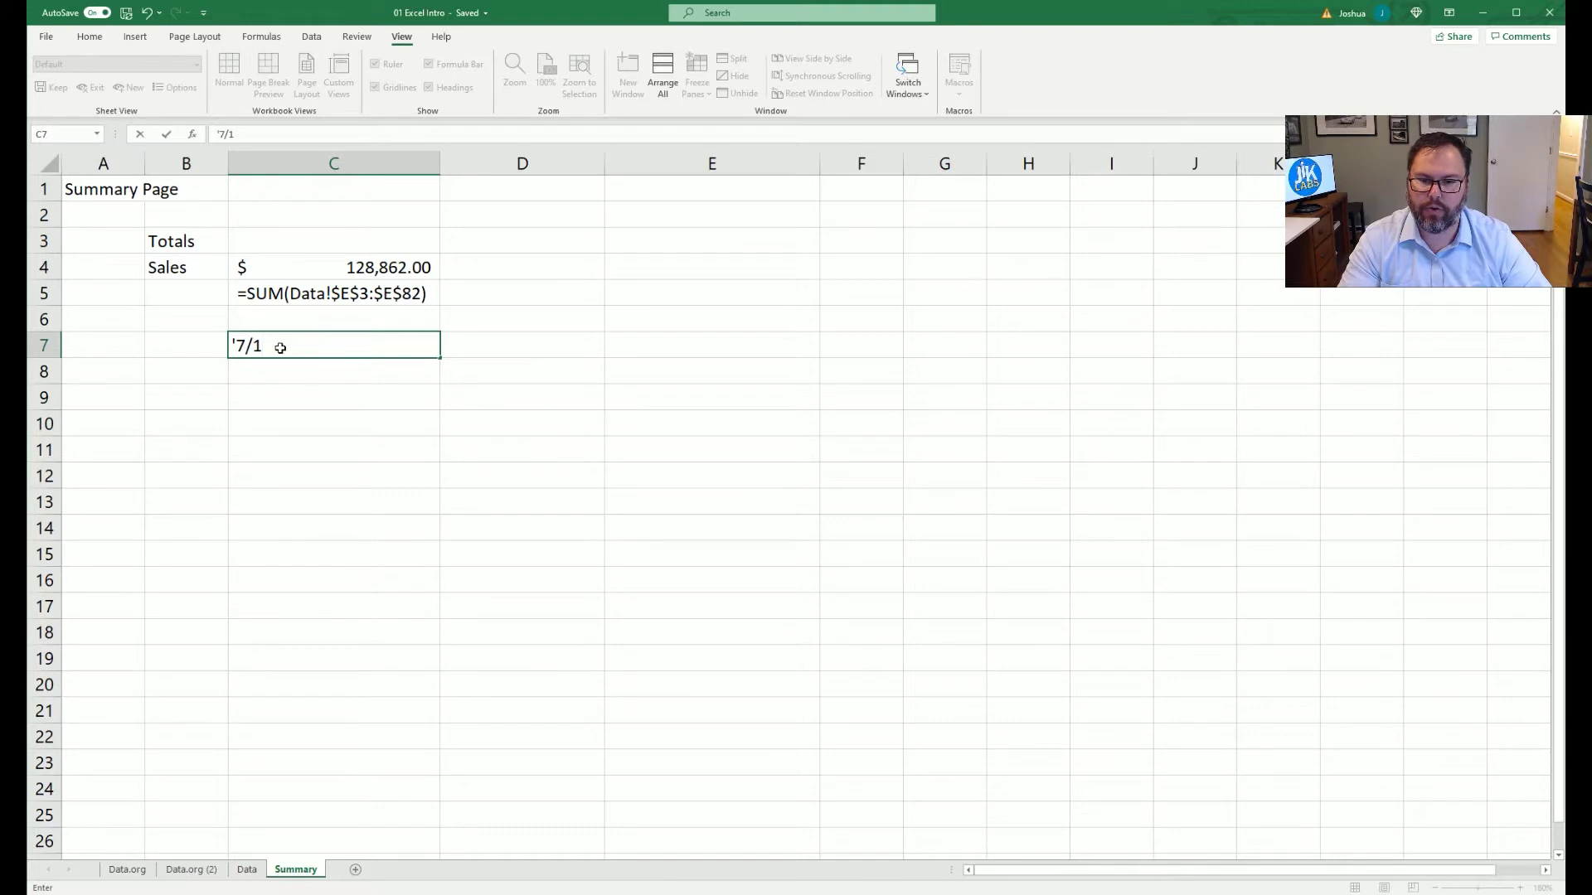
{"action": "key", "text": "Return"}
{"action": "left_click", "coordinate": [280, 348]}
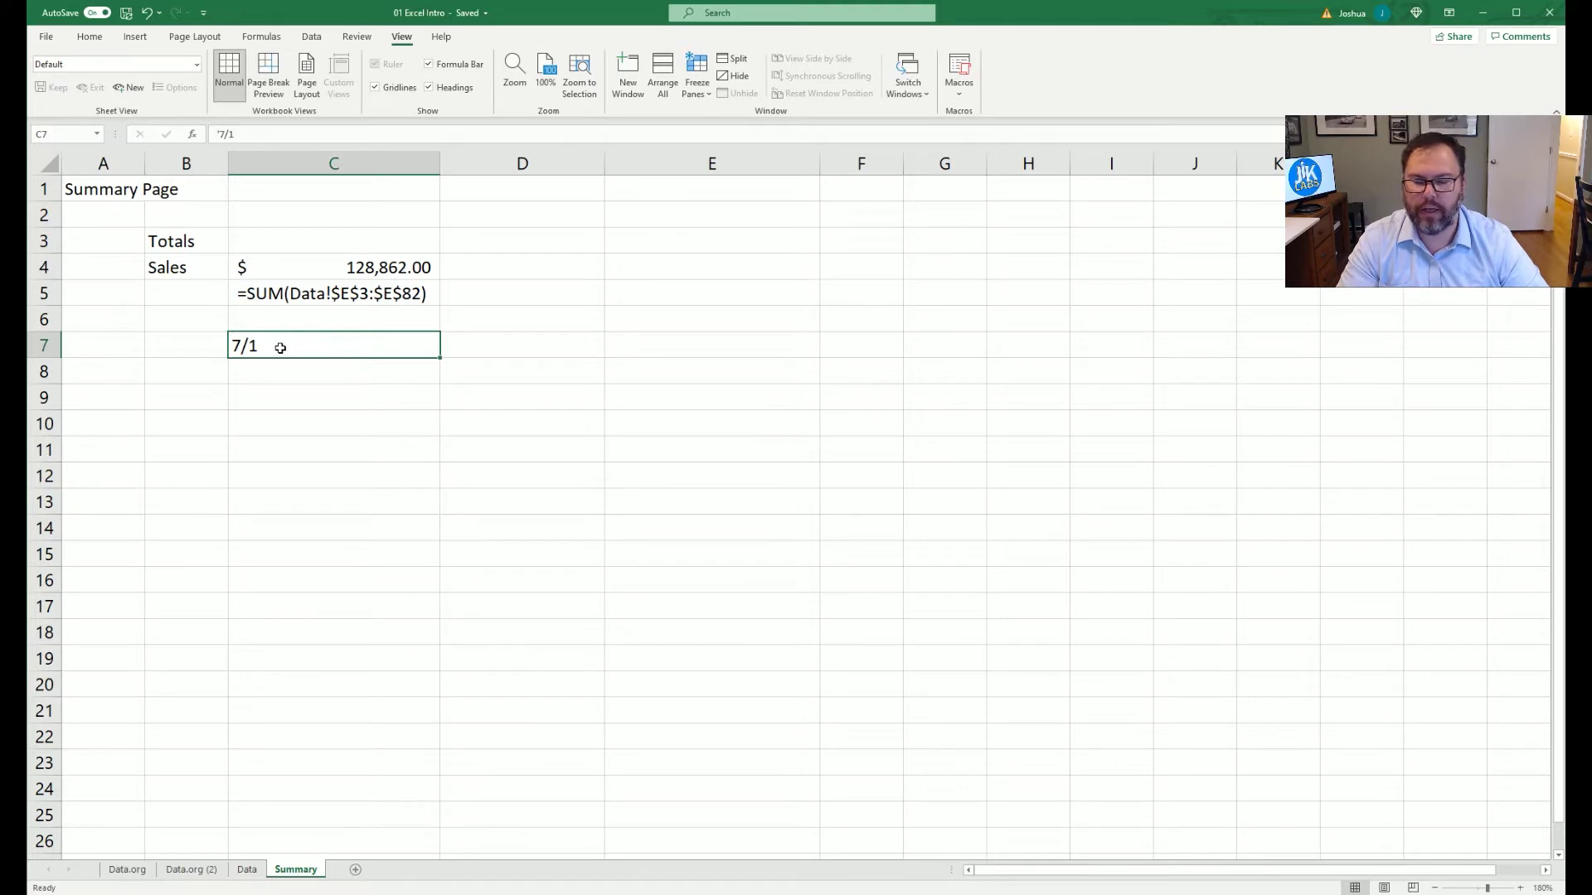
{"action": "key", "text": "Delete"}
Compare the live Sales formula in C4 with its text version in C5.
{"action": "key", "text": "Up"}
{"action": "key", "text": "Up"}
{"action": "key", "text": "Up"}
{"action": "key", "text": "Down"}
{"action": "key", "text": "Up"}
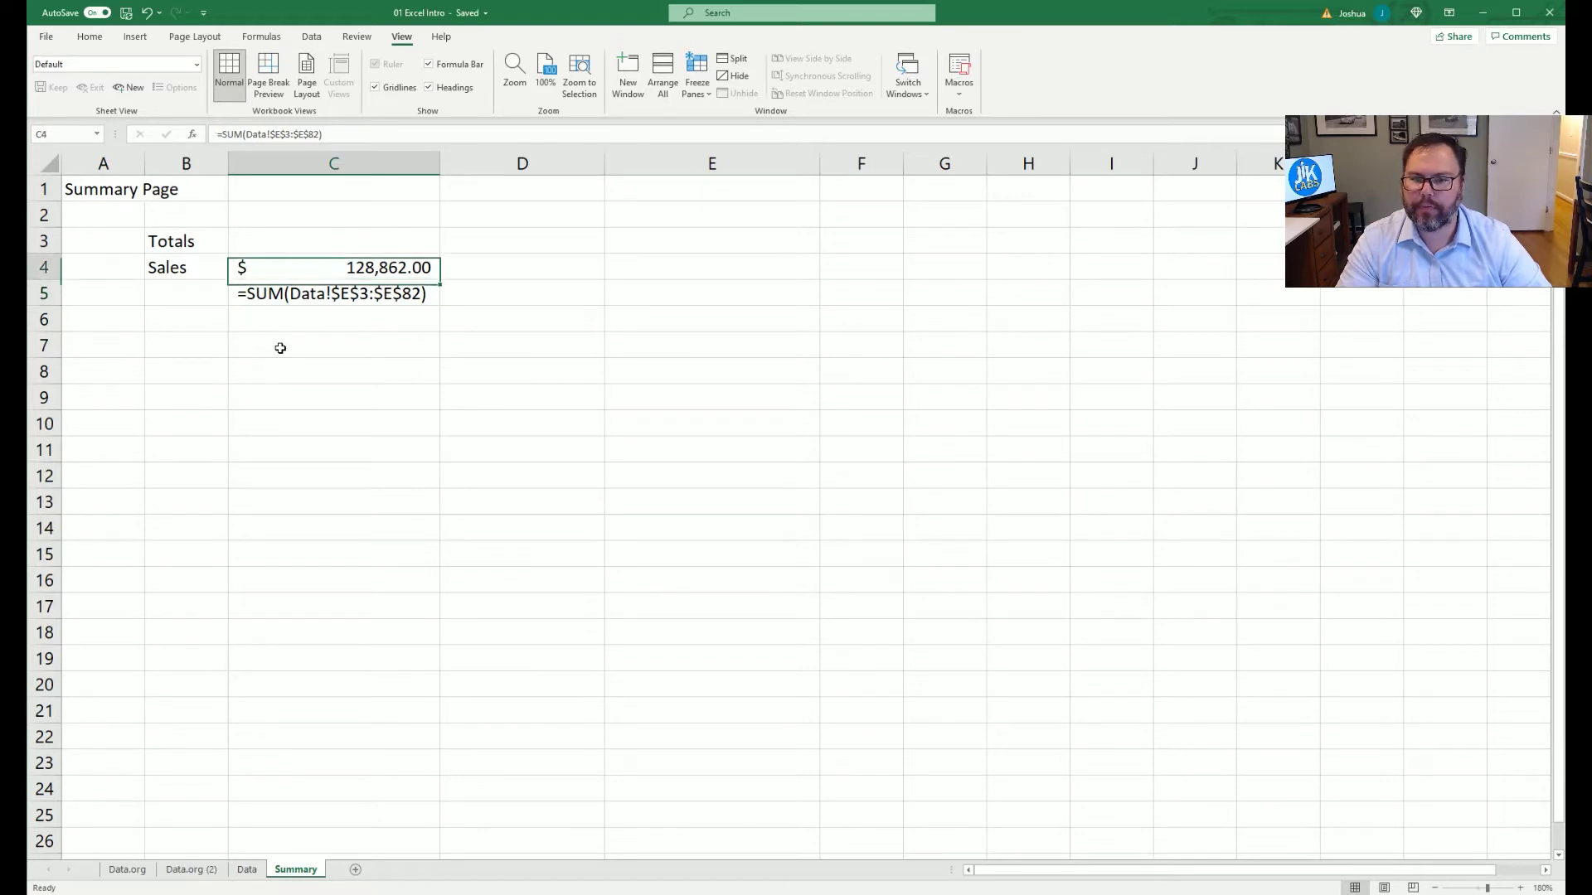
{"action": "key", "text": "Down"}
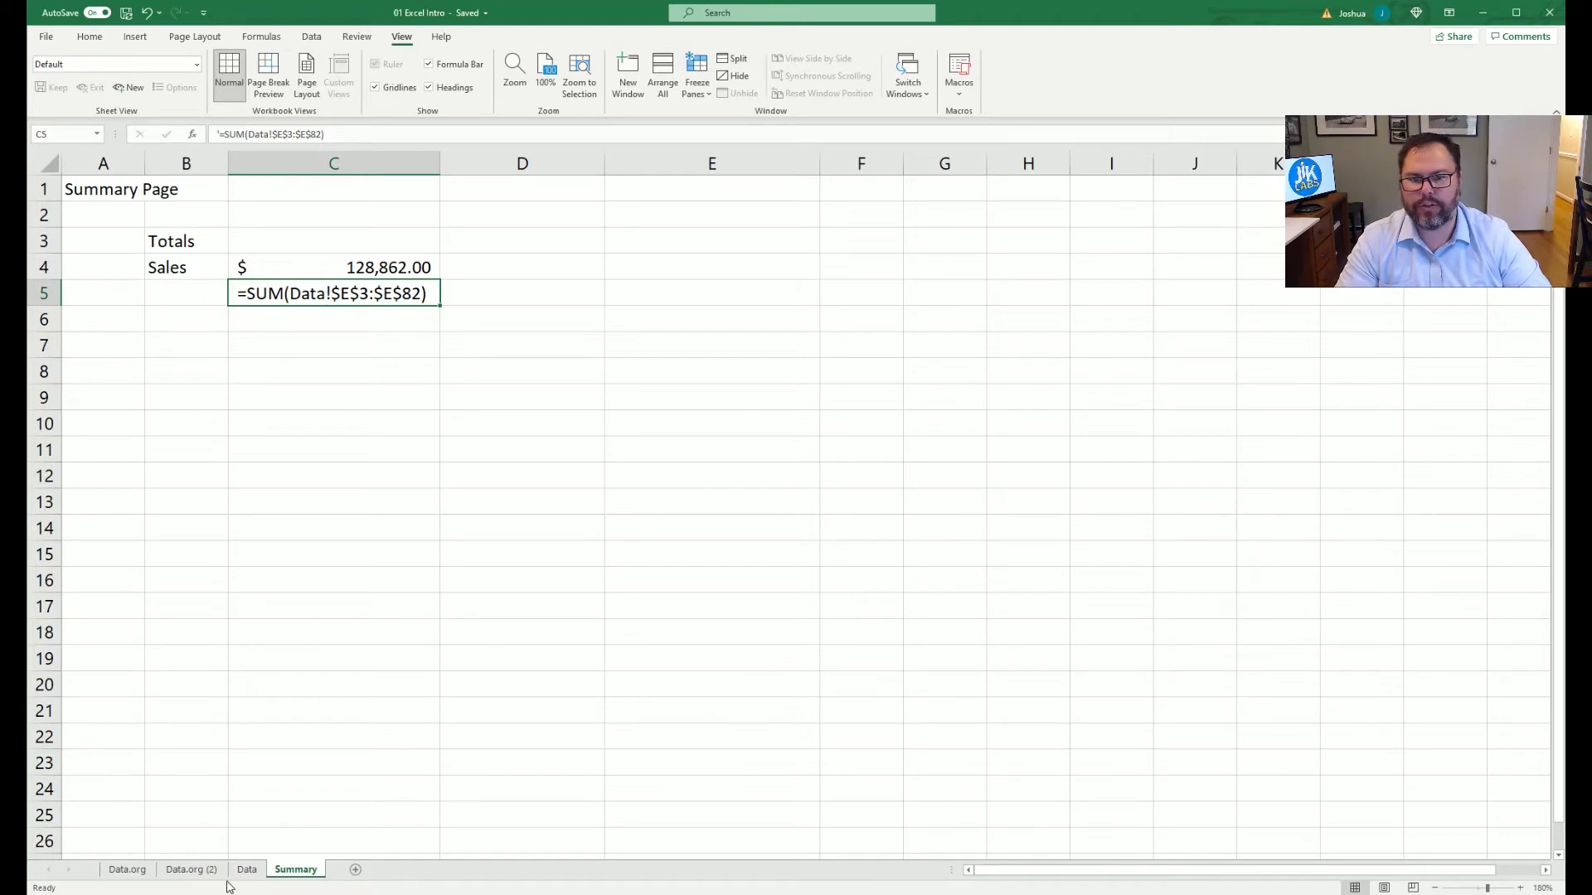
Enter a test sale of 10,000,000 in Data cell E83, below the last invoice, and check the Summary total.
{"action": "left_click", "coordinate": [494, 262]}
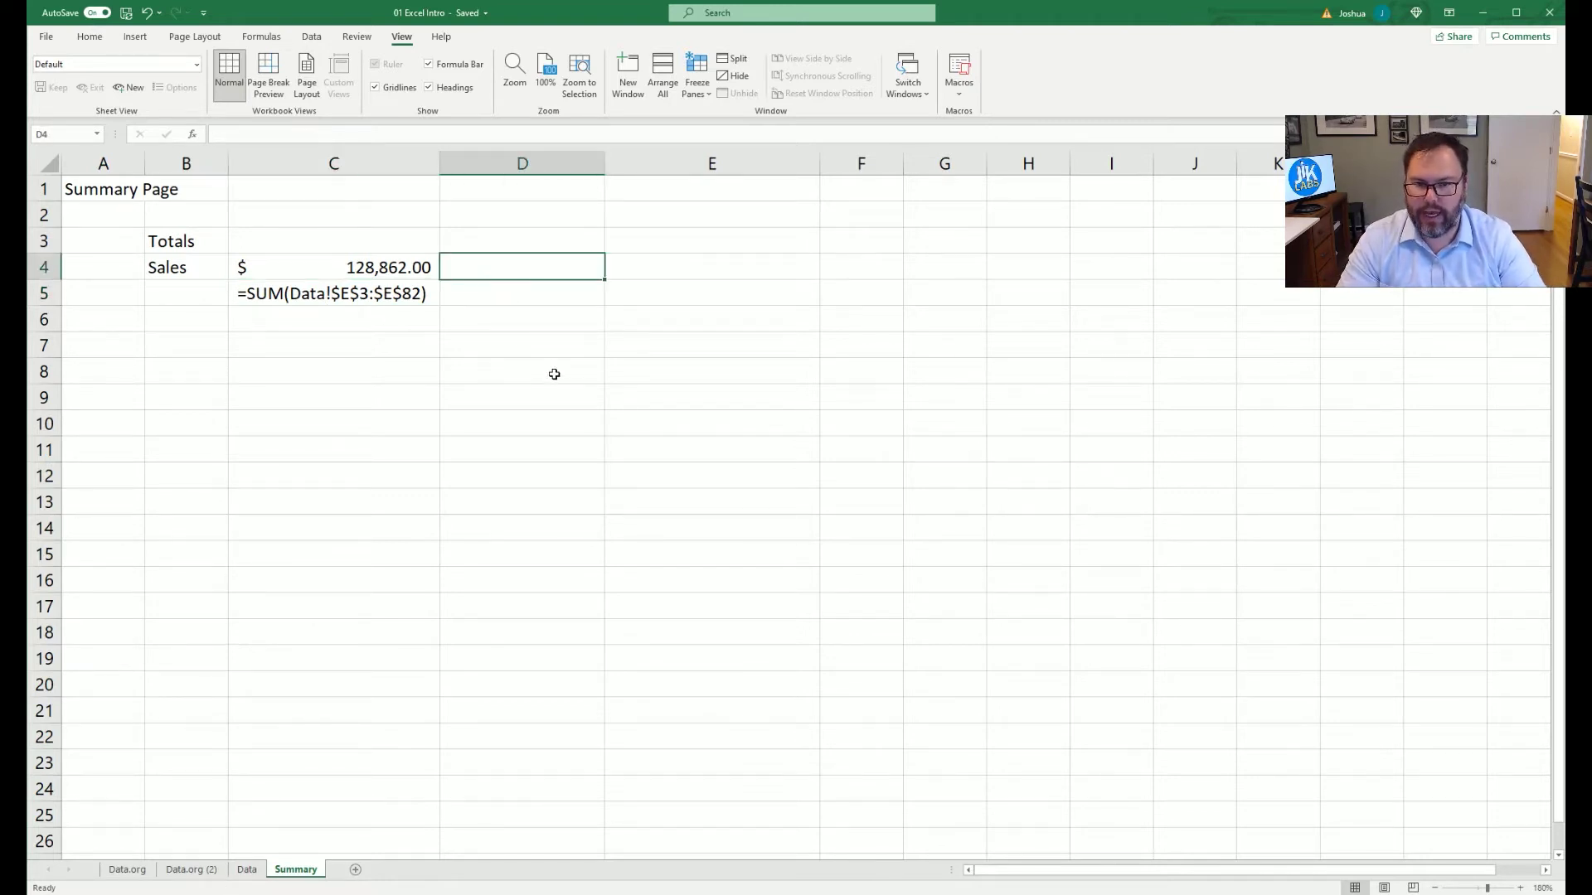
{"action": "left_click", "coordinate": [246, 870]}
{"action": "type", "text": "1"}
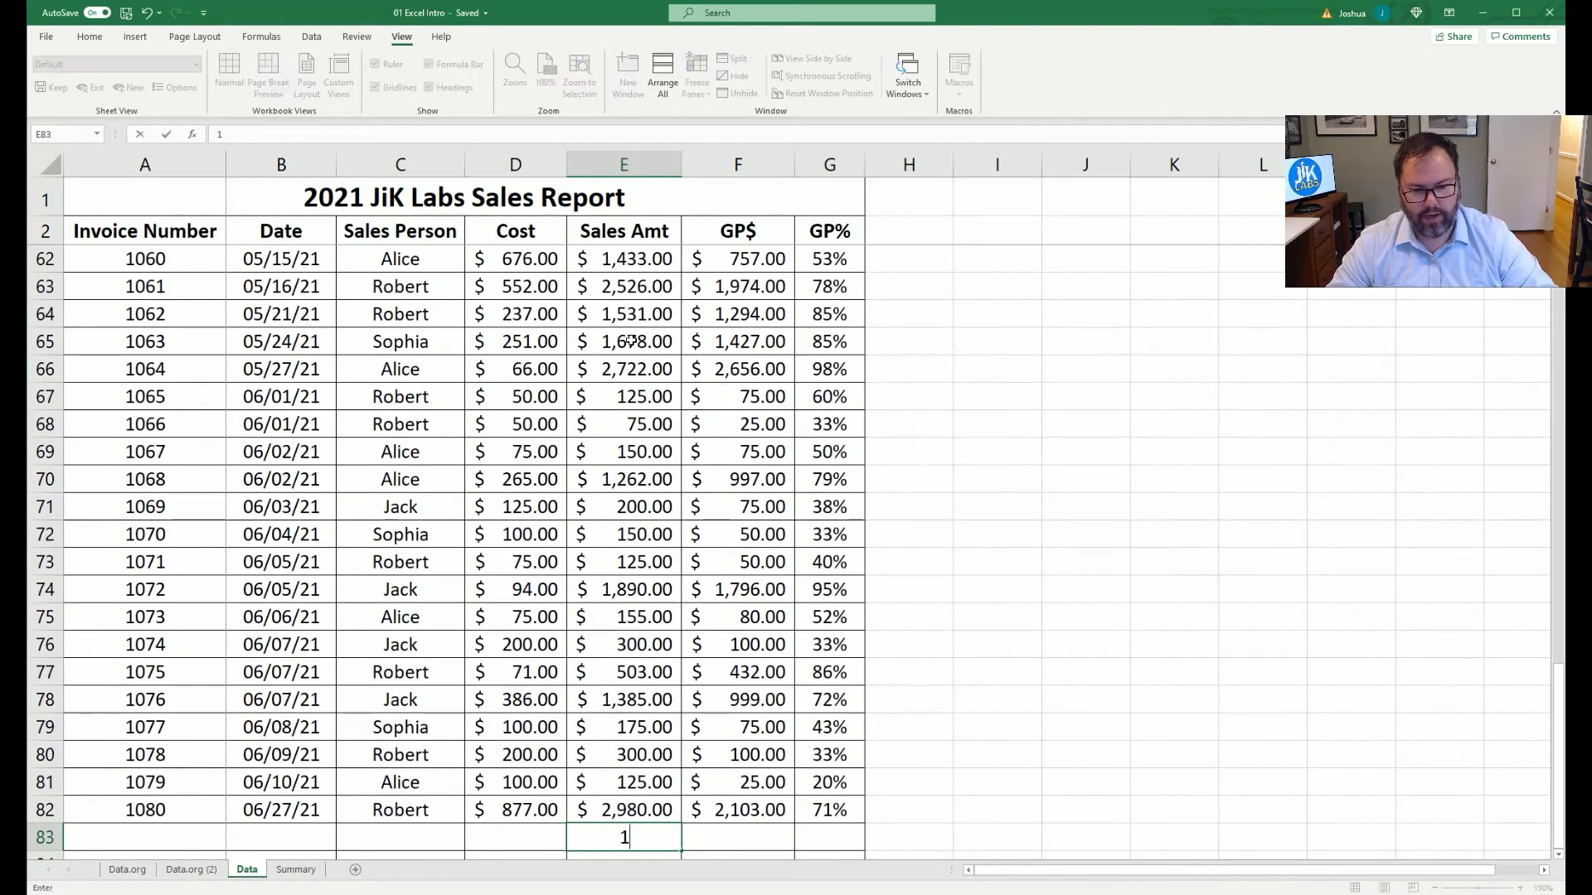
{"action": "type", "text": "0,000,000"}
{"action": "key", "text": "Return"}
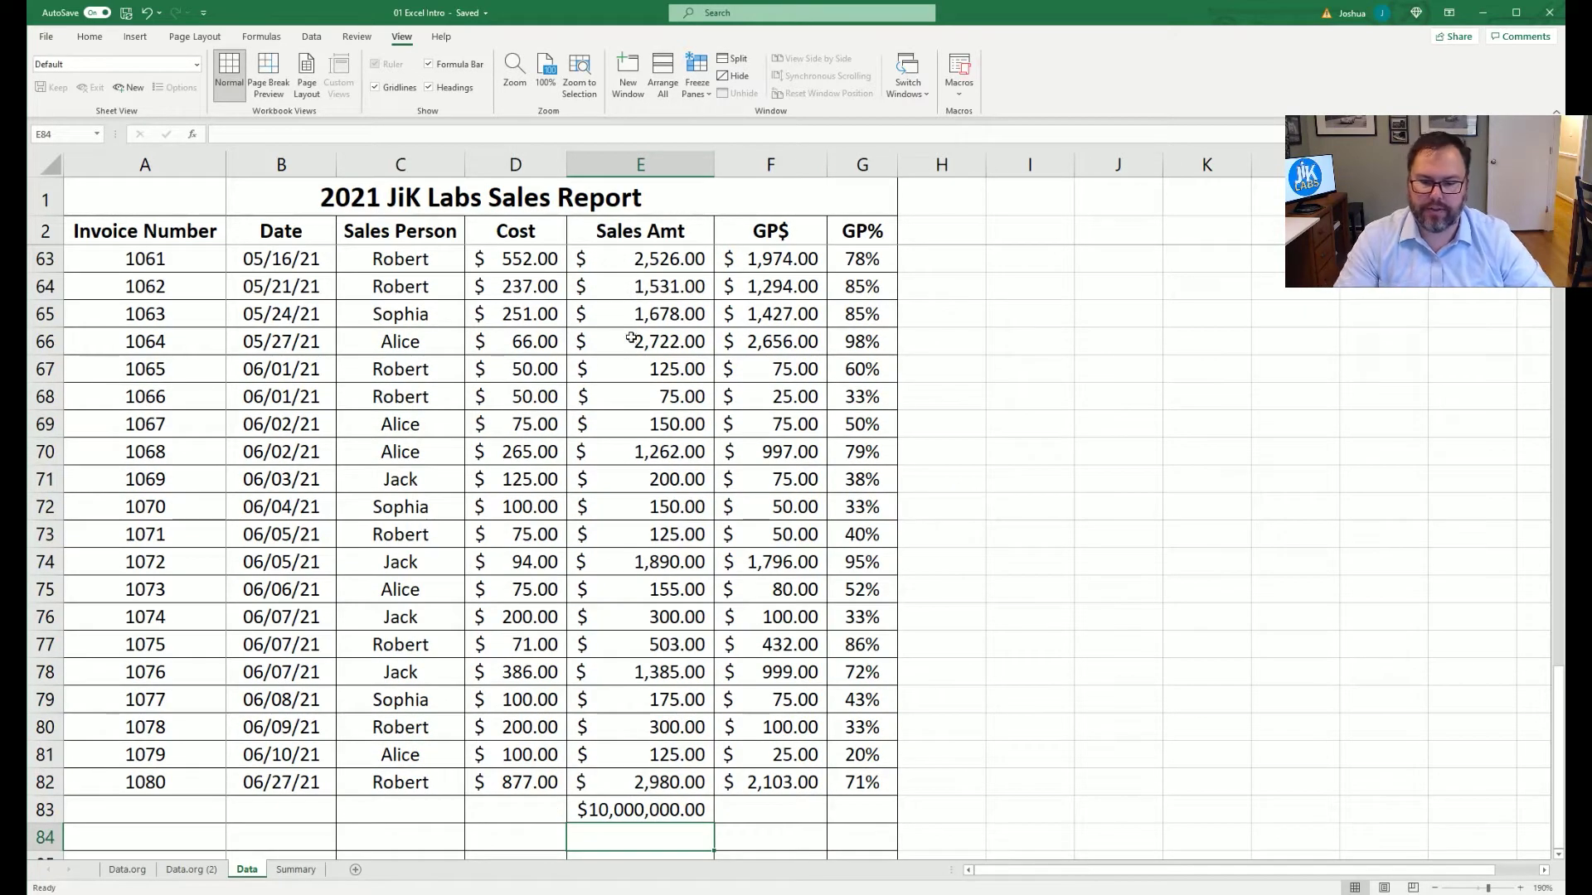
{"action": "left_click", "coordinate": [296, 870]}
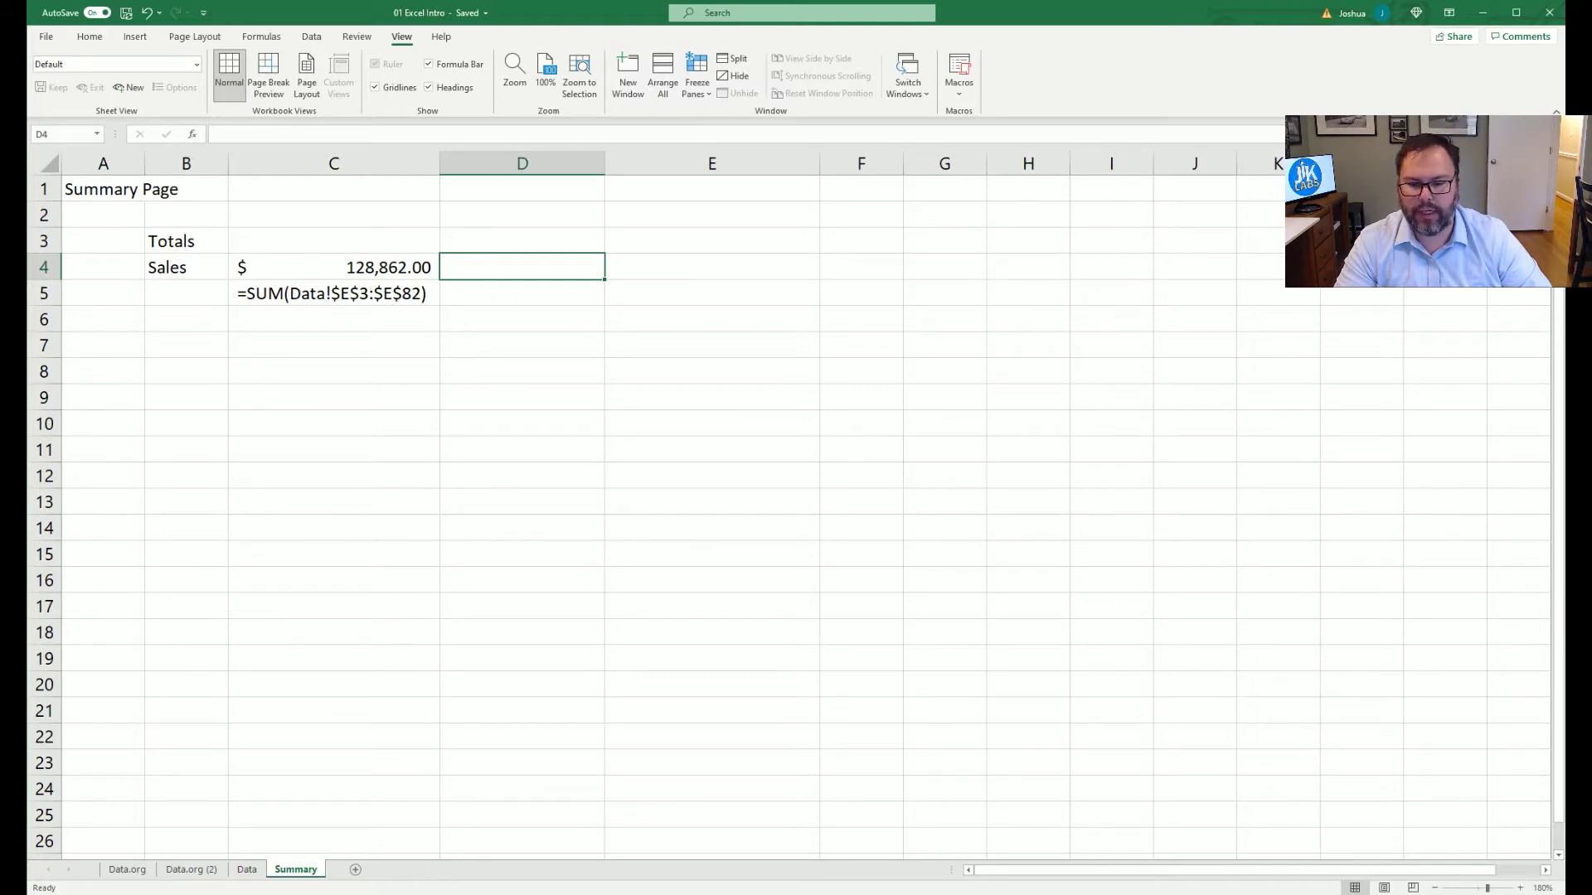
Delete the test sale from E83 on the Data sheet and return to the Summary sheet.
{"action": "left_click", "coordinate": [247, 870]}
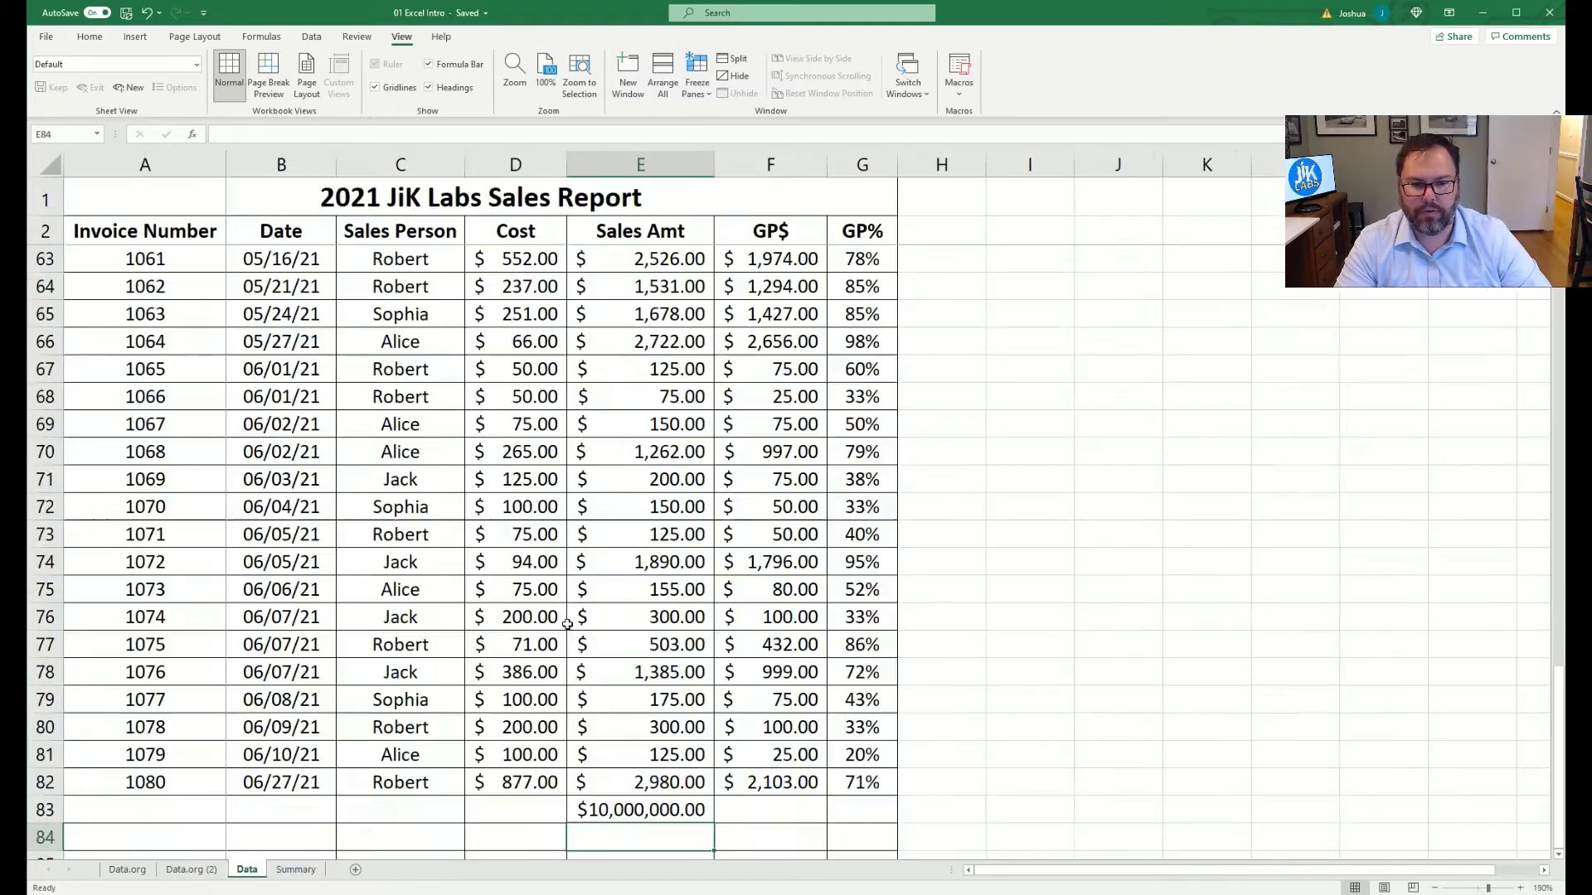
{"action": "left_click", "coordinate": [609, 810]}
{"action": "key", "text": "Delete"}
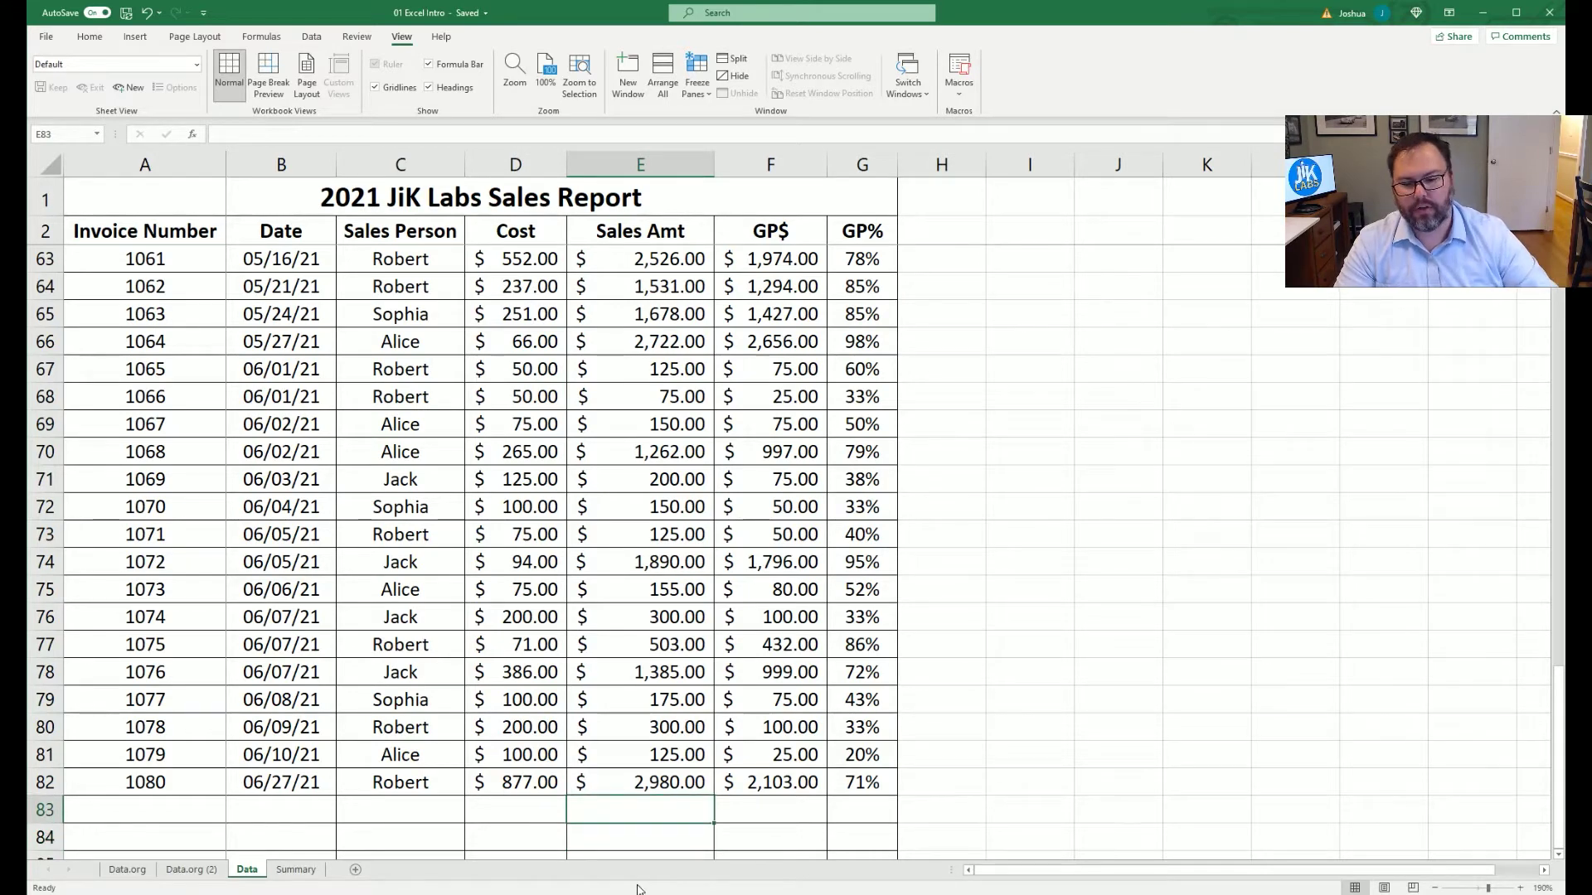
{"action": "left_click", "coordinate": [300, 869]}
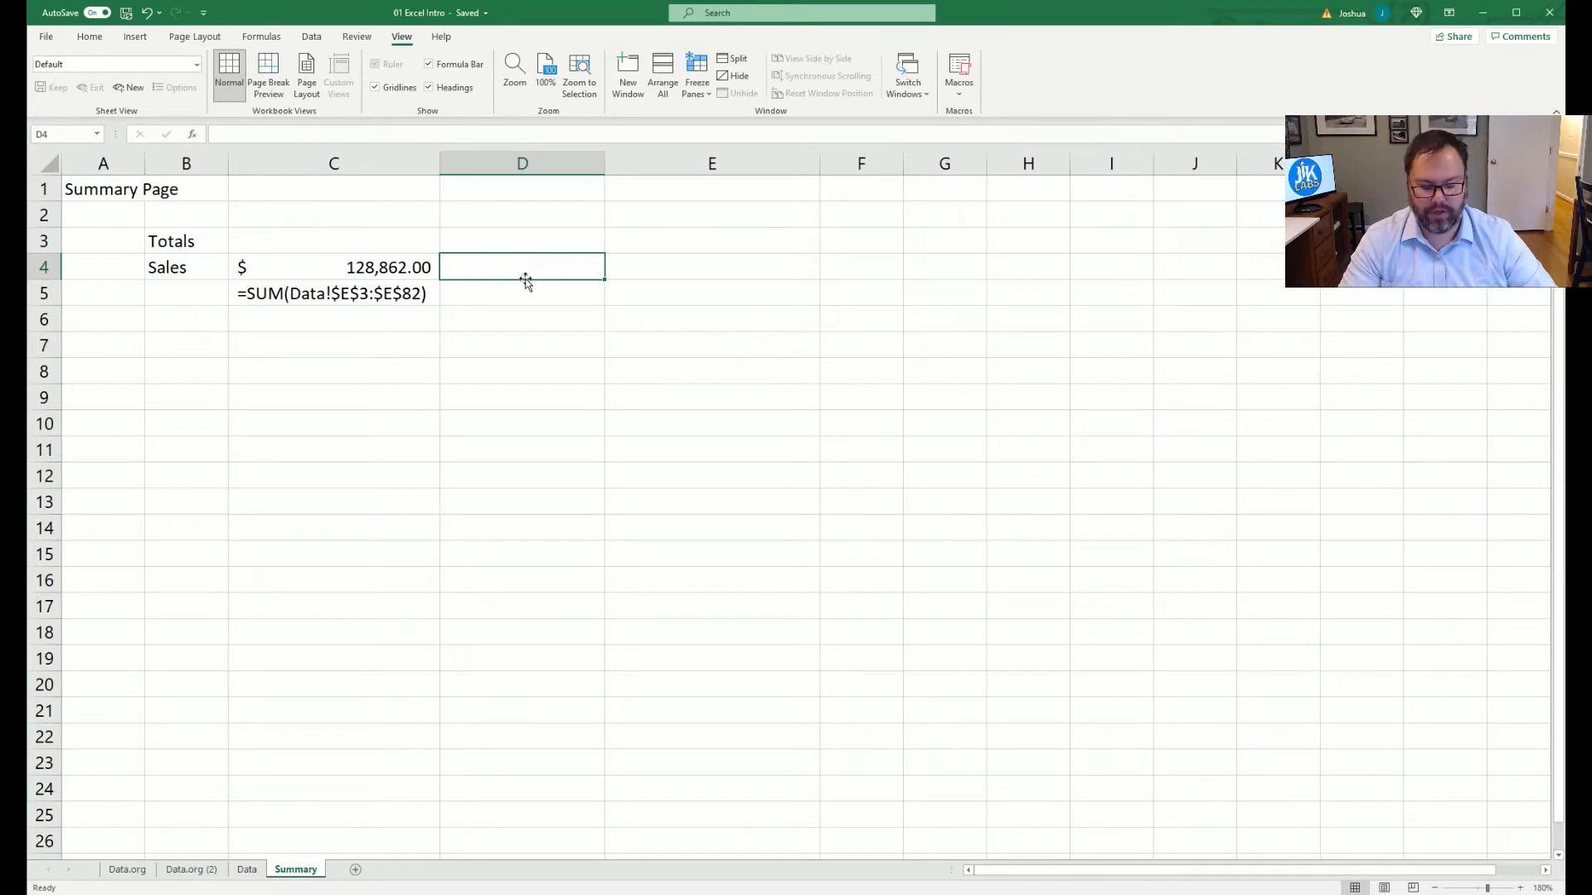
Enter =SUM(Data!E:E) in D4 of the Summary sheet to total the entire sales column.
{"action": "type", "text": "=s"}
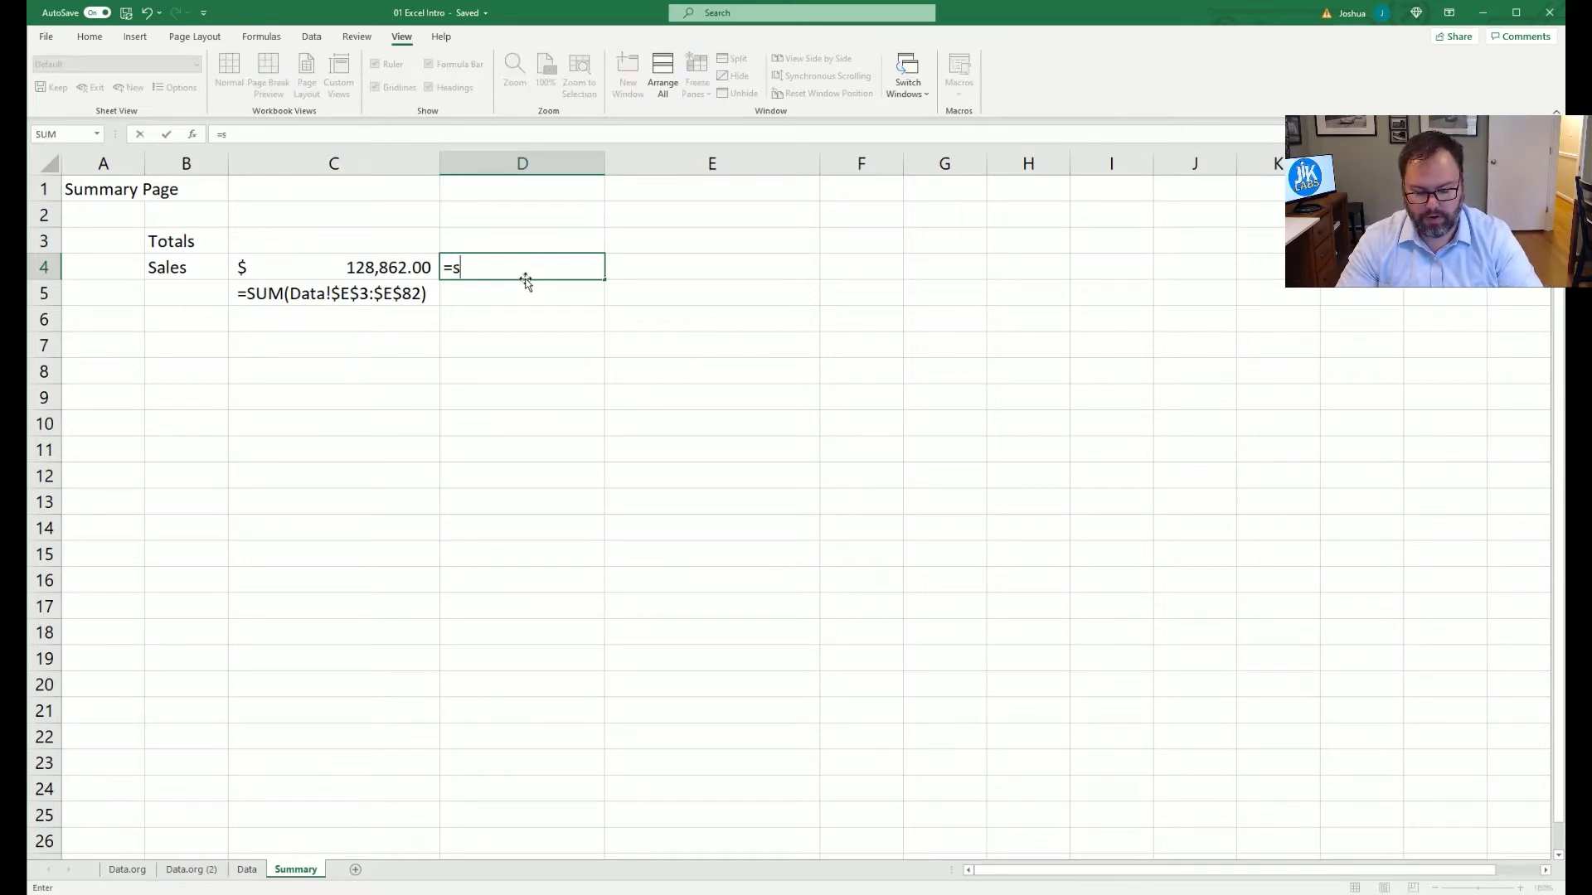
{"action": "type", "text": "um(data!E:E"}
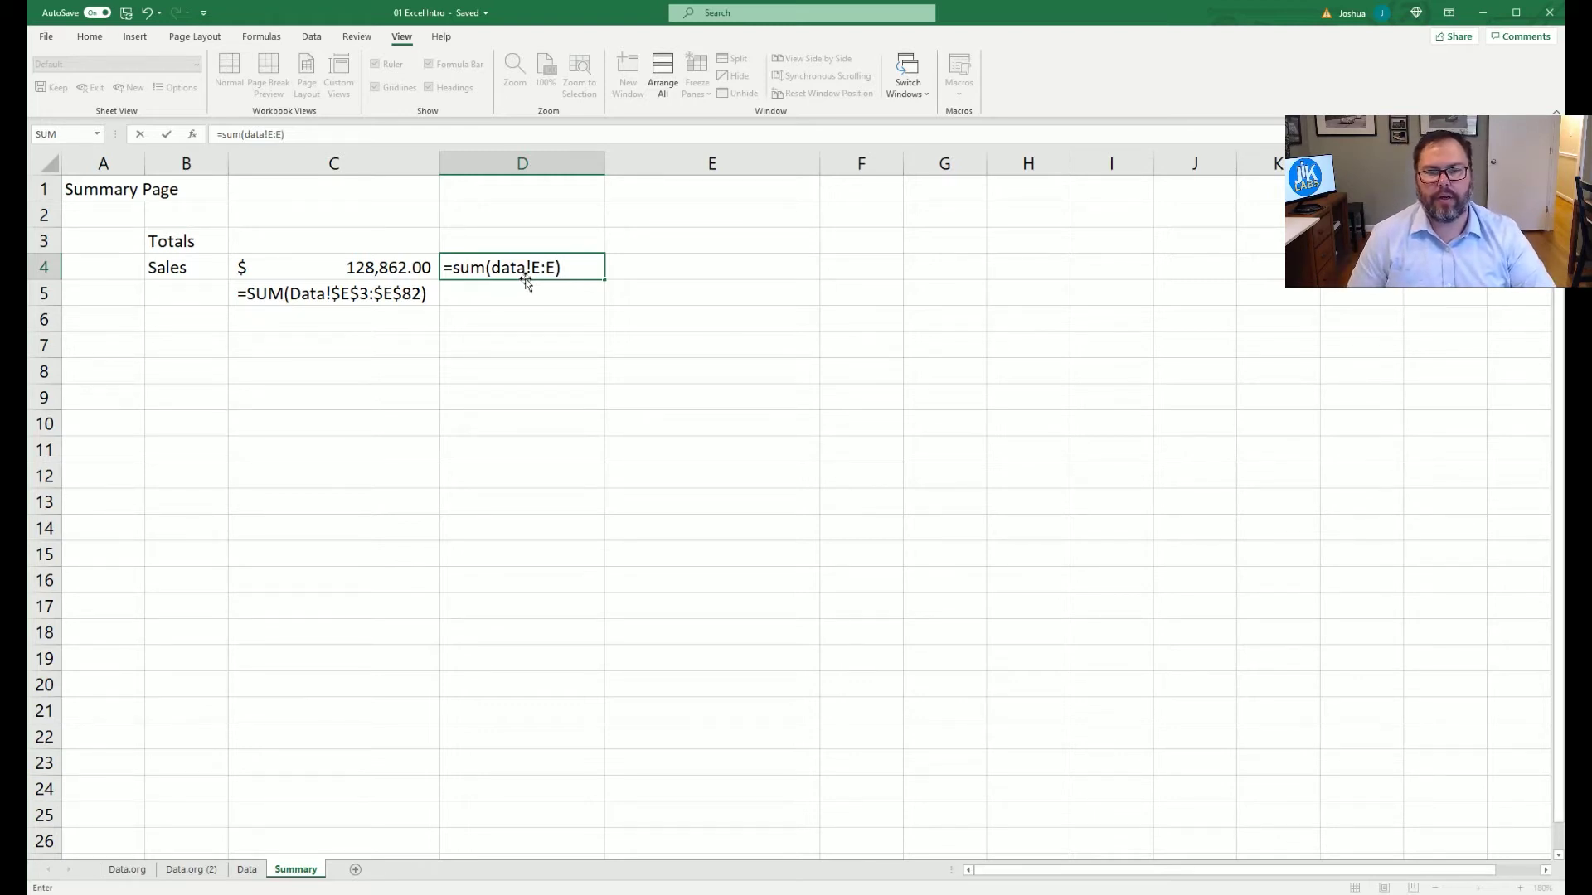
{"action": "key", "text": "Return"}
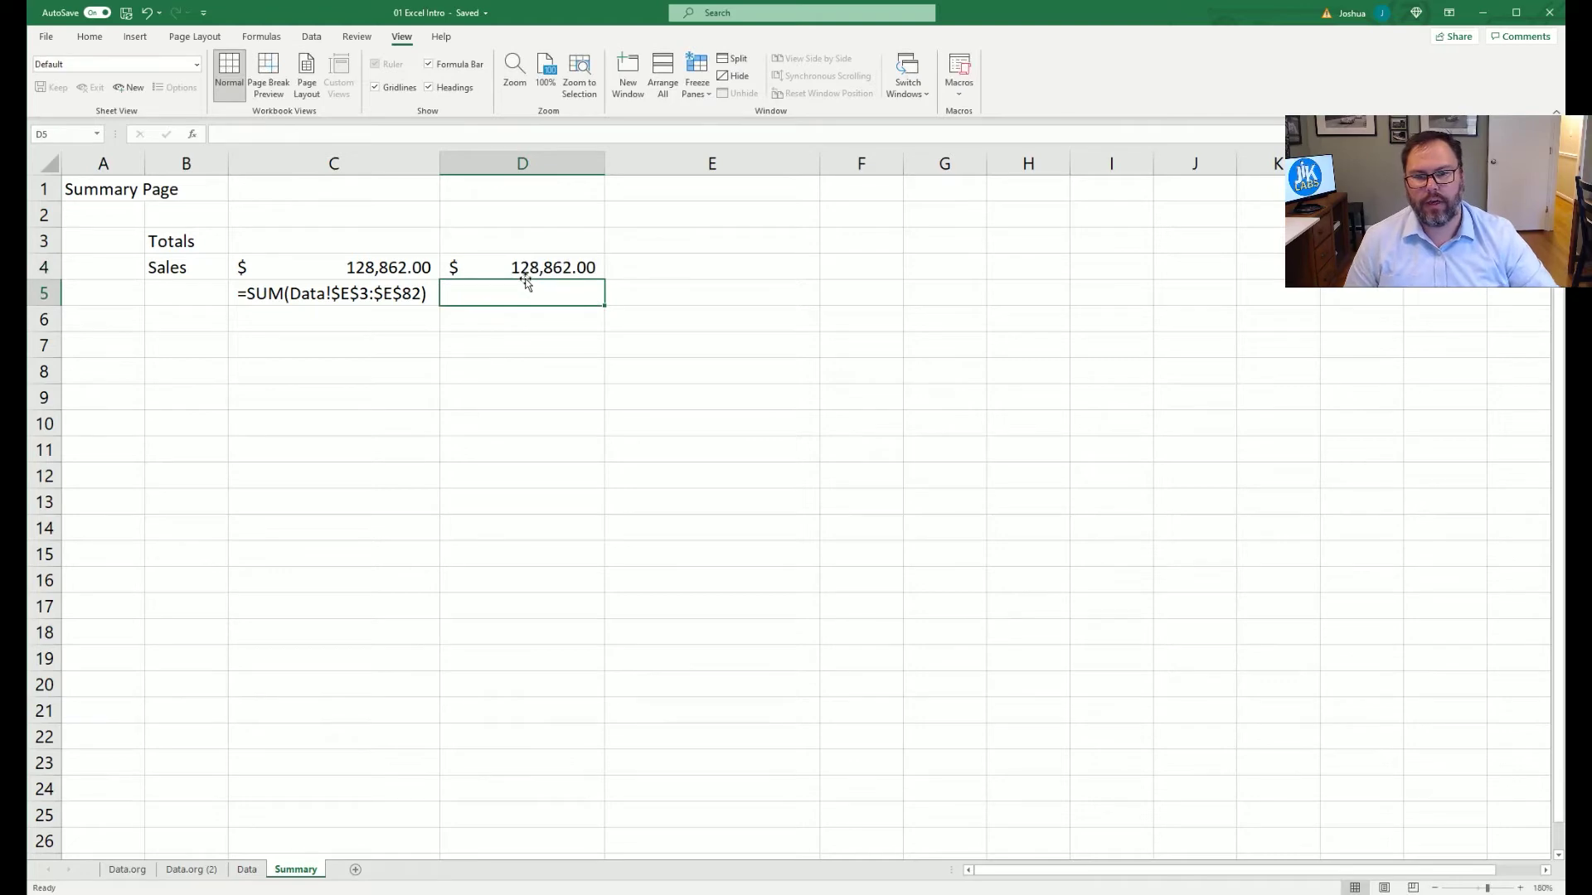
Make both column references in D4 absolute so the formula reads =SUM(Data!$E:$E).
{"action": "left_click", "coordinate": [525, 266]}
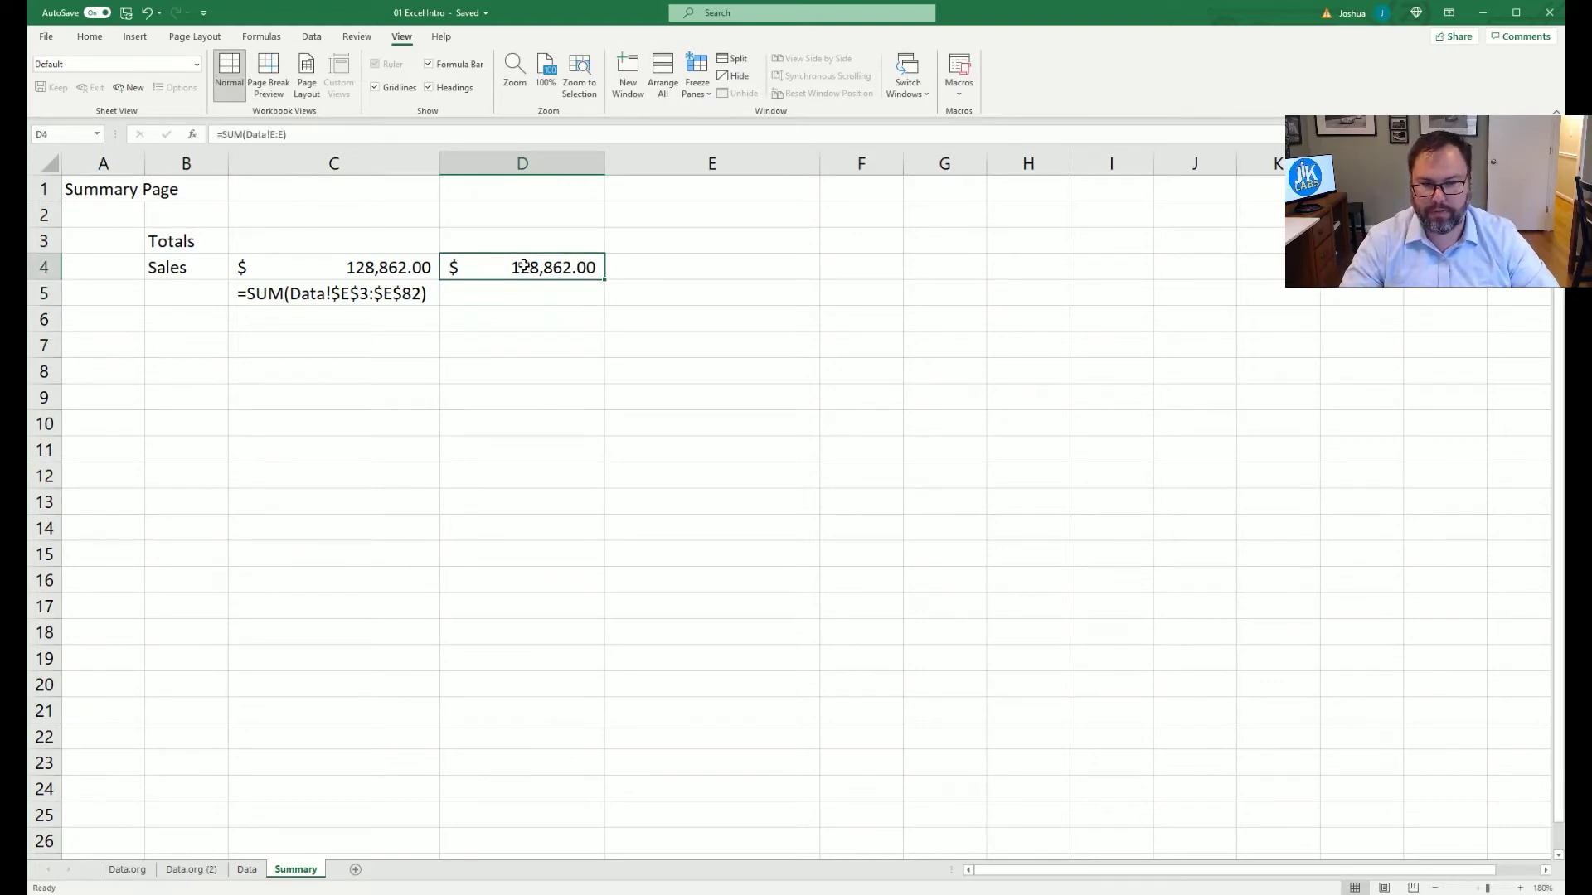
{"action": "left_click", "coordinate": [269, 134]}
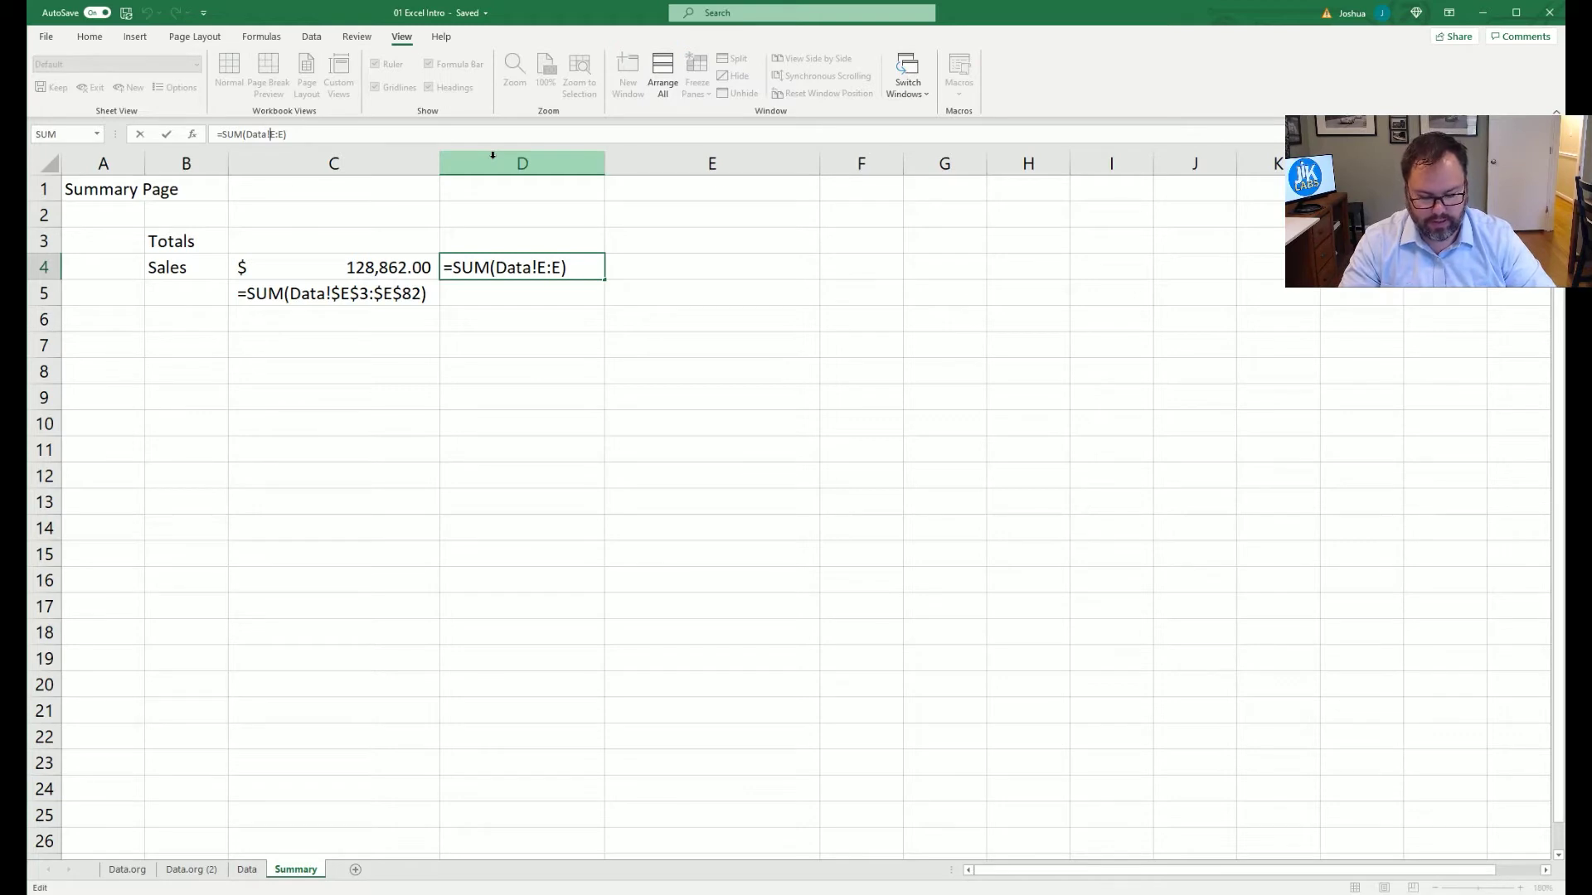
{"action": "type", "text": "$"}
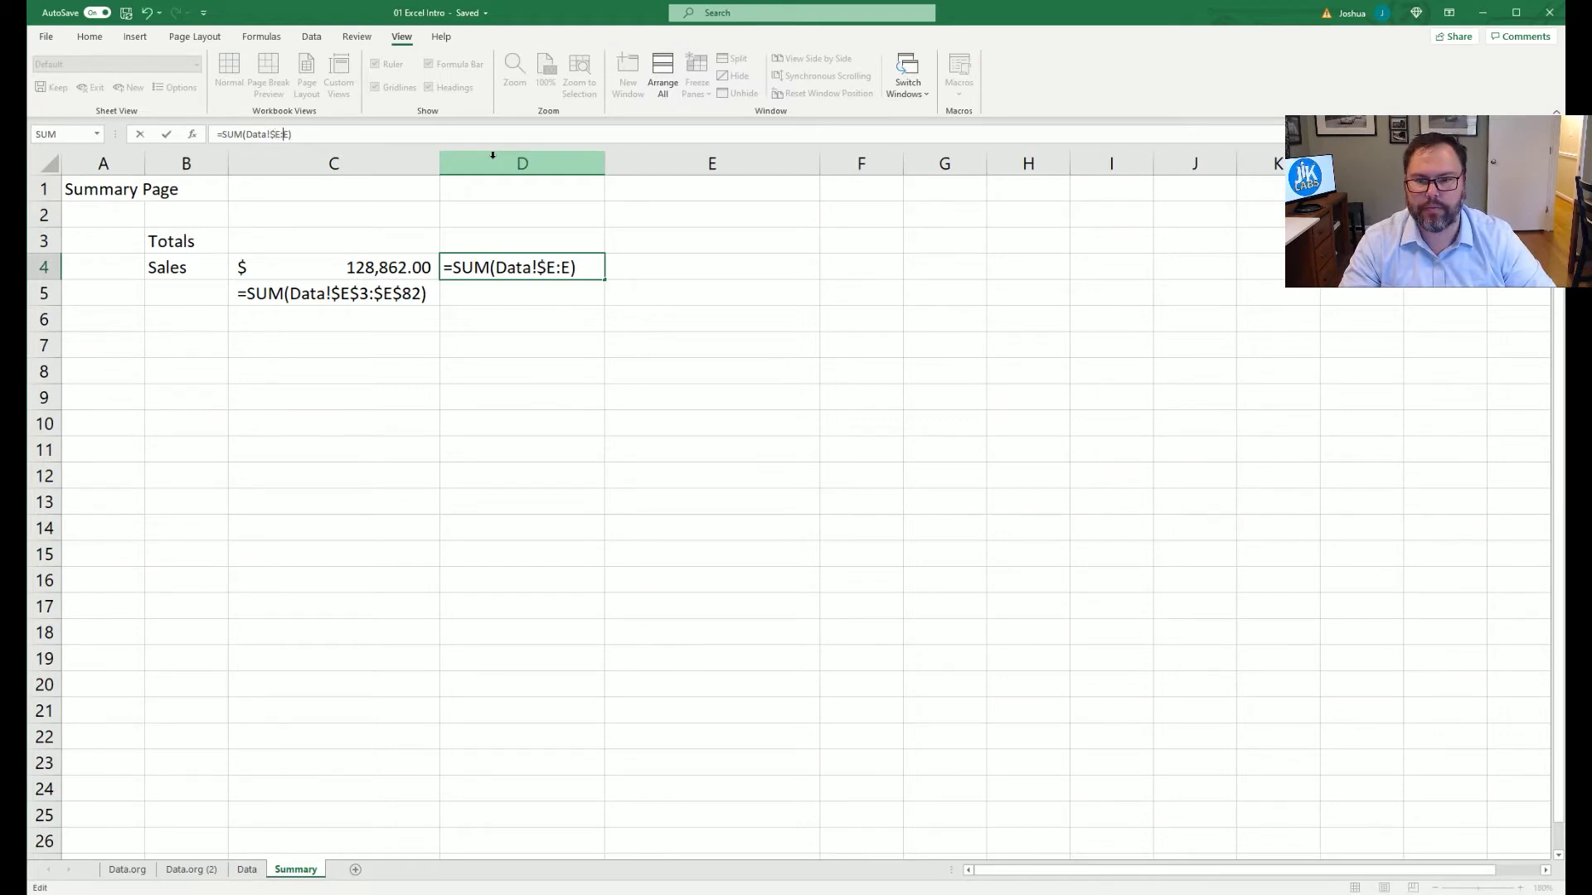
{"action": "key", "text": "shift+Return"}
{"action": "key", "text": "Down"}
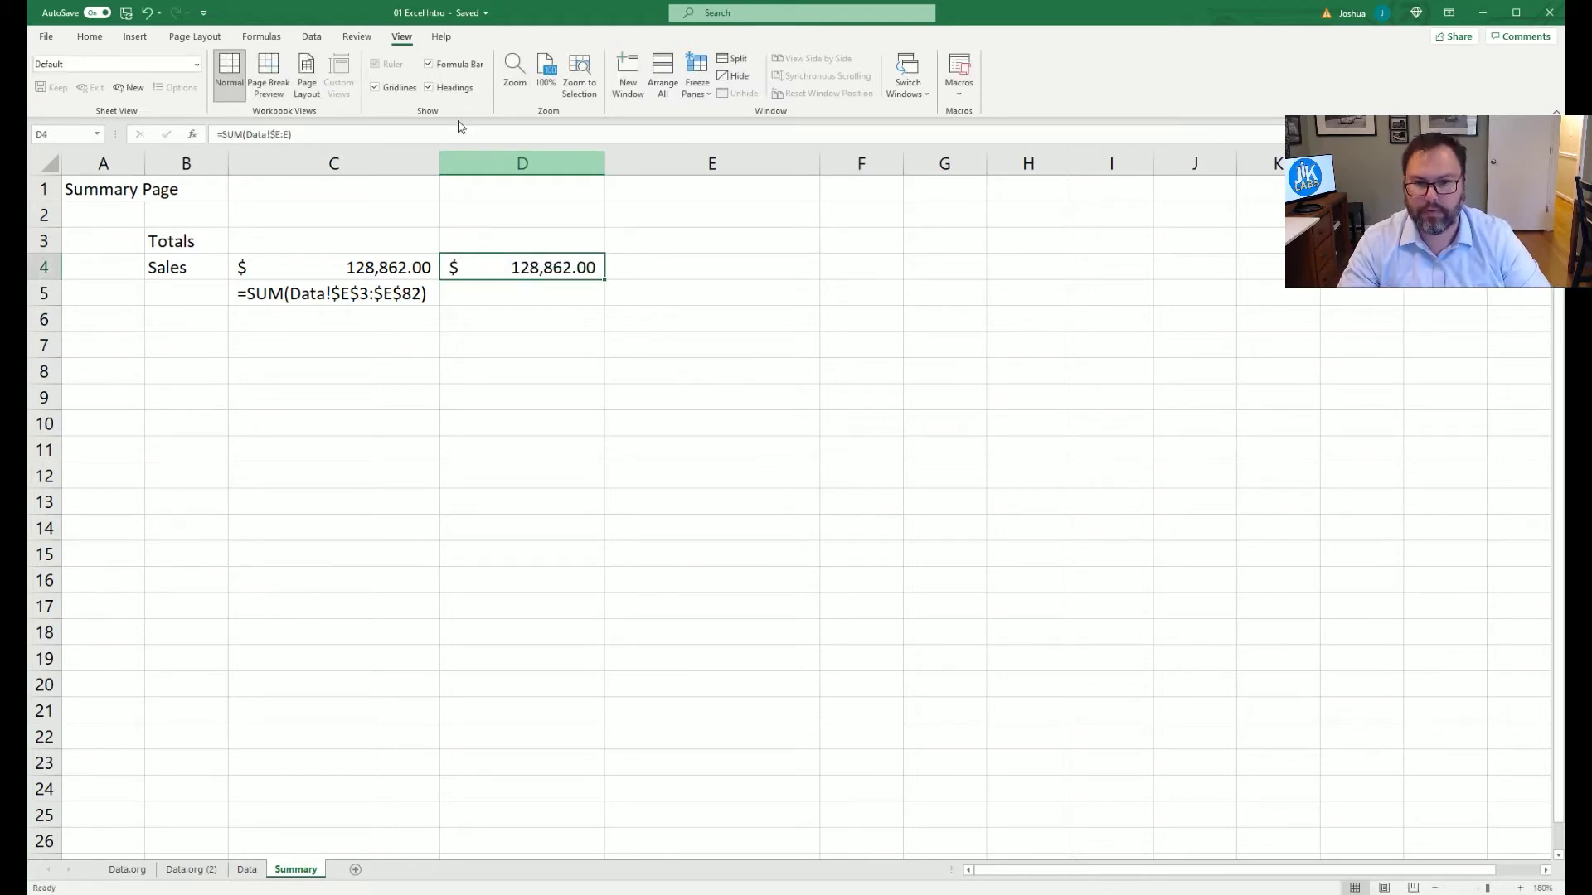
{"action": "left_click", "coordinate": [282, 133]}
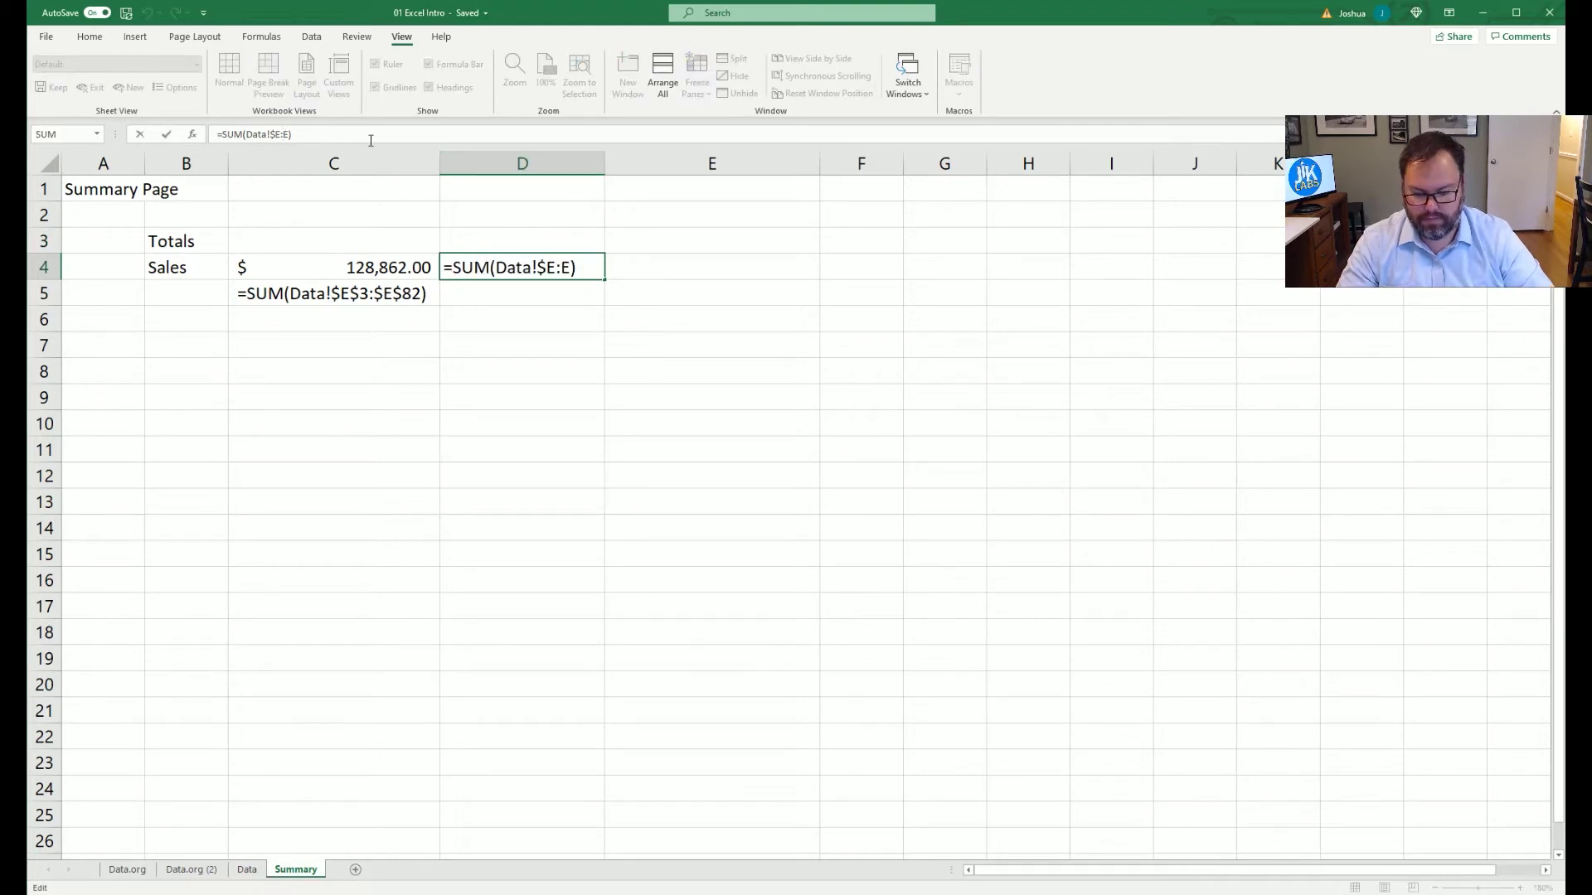
{"action": "type", "text": "$ 128,862.00"}
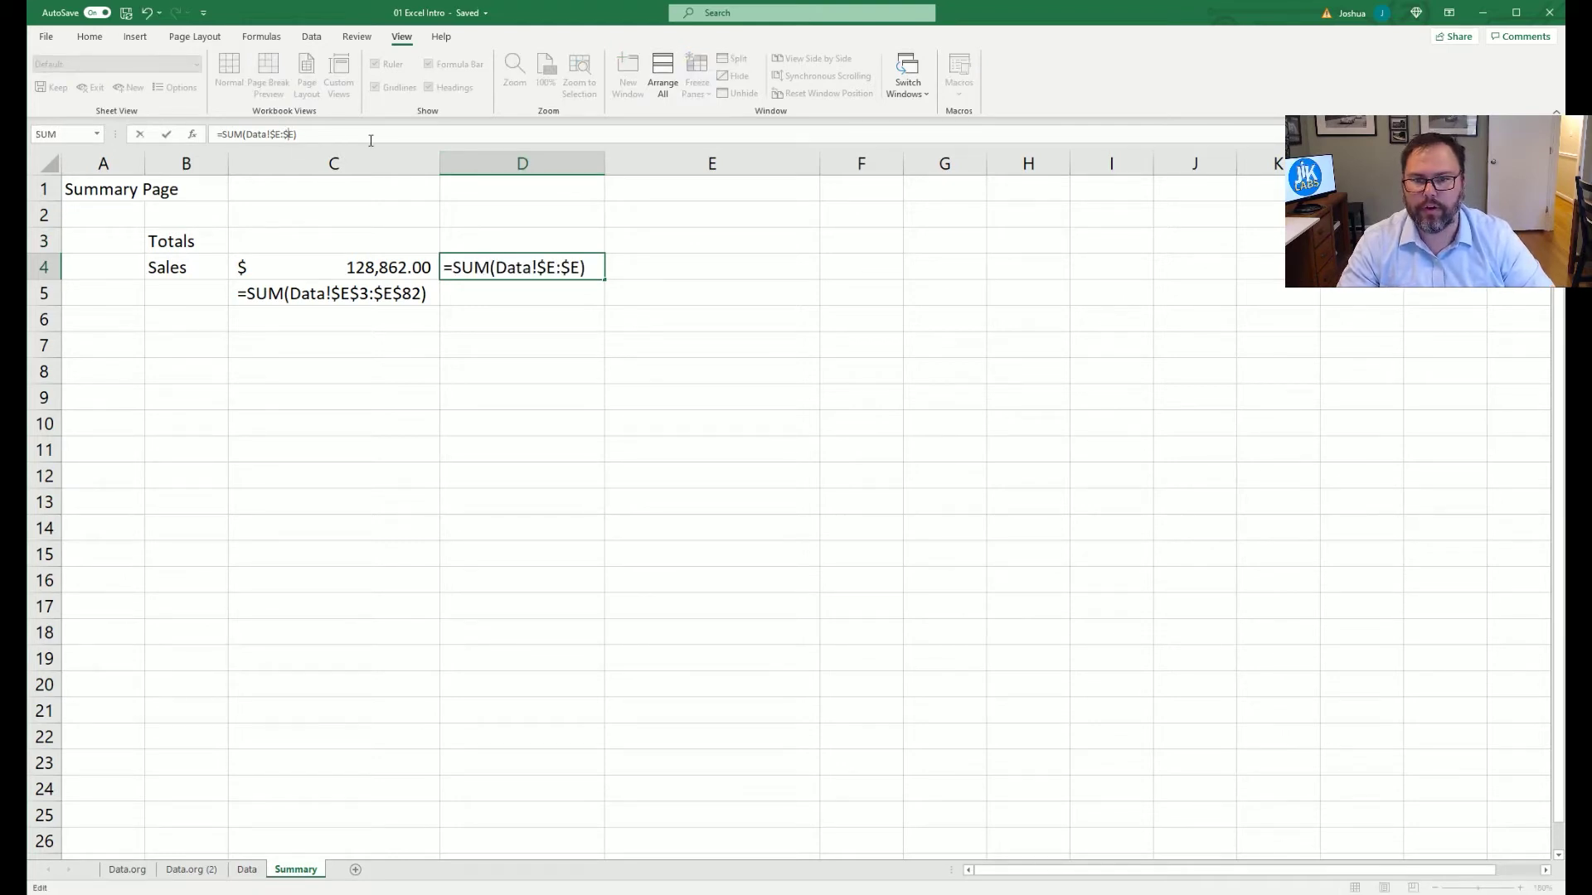
{"action": "key", "text": "Return"}
Copy the D4 formula into D5 and turn the copy into text with a leading apostrophe.
{"action": "key", "text": "Up"}
{"action": "key", "text": "ctrl+c"}
{"action": "key", "text": "Down"}
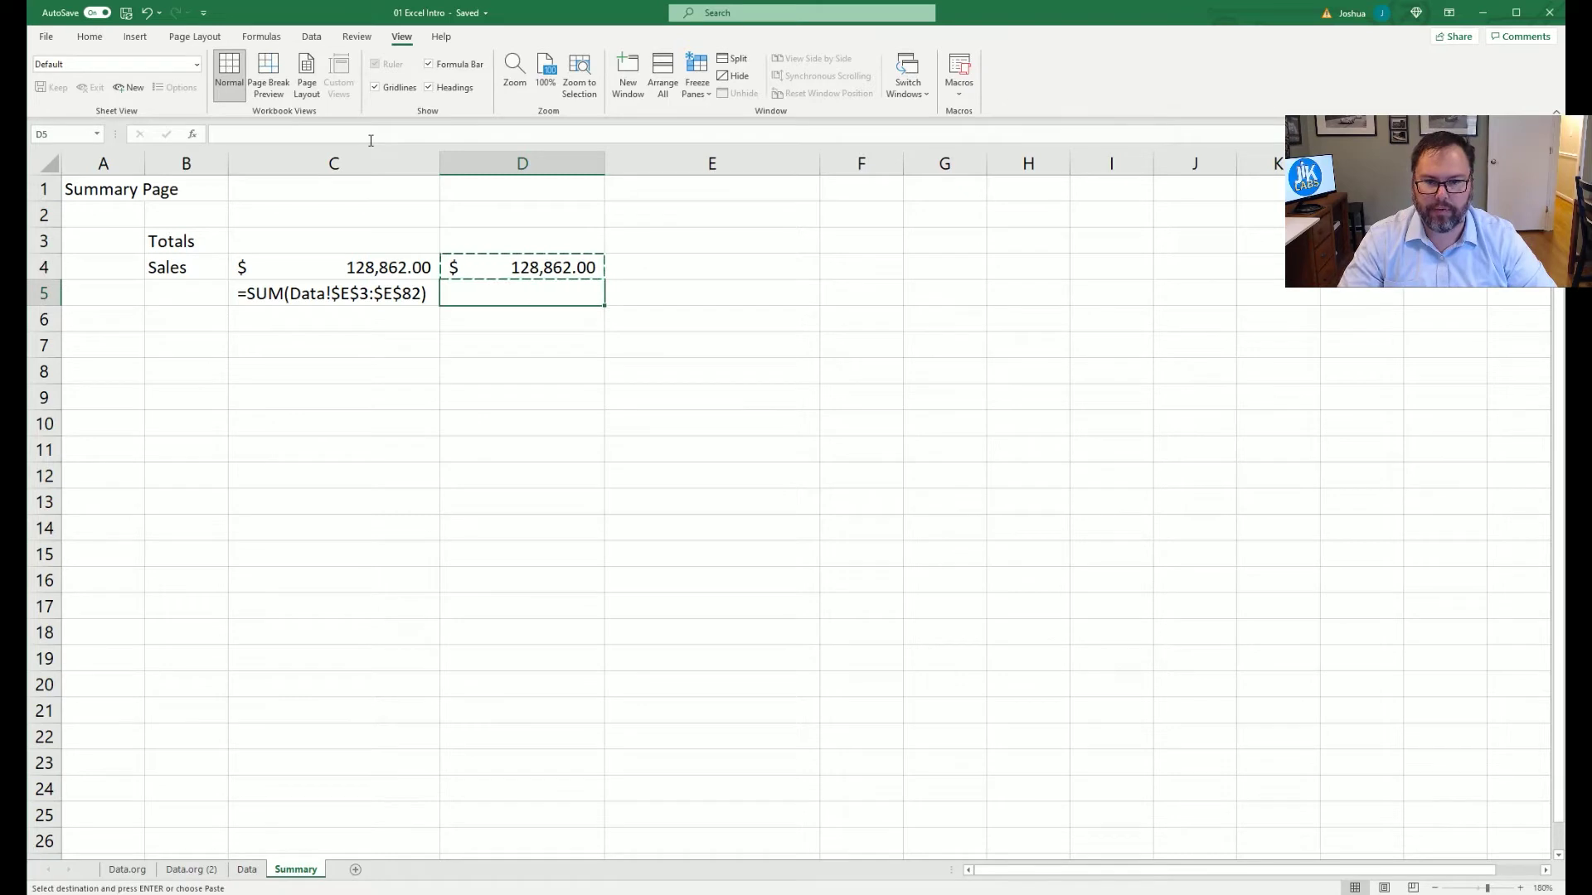
{"action": "key", "text": "ctrl+v"}
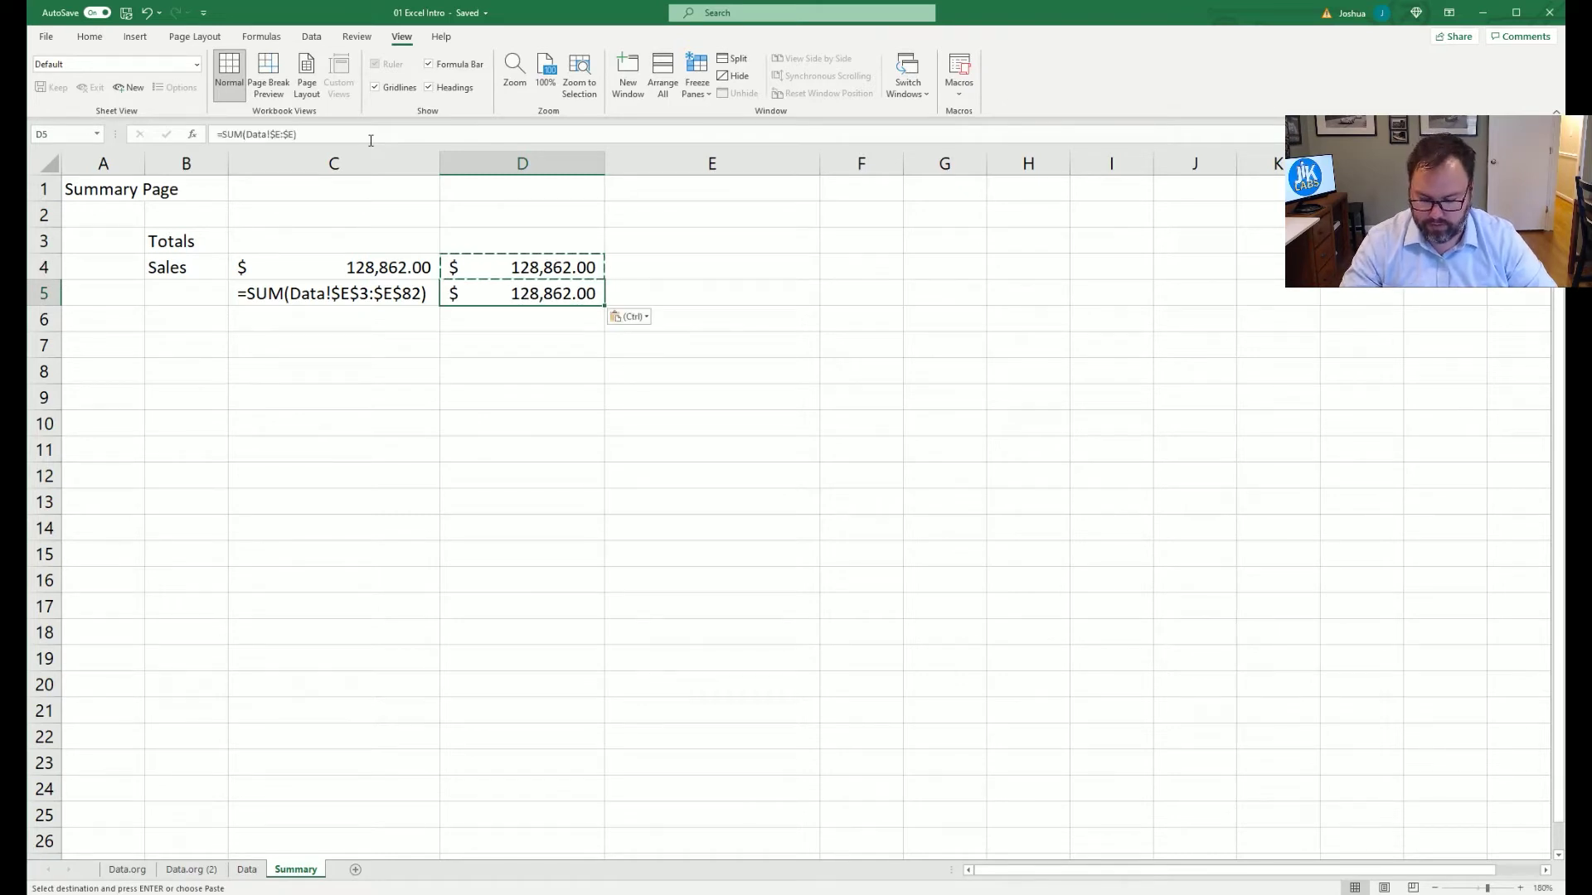
{"action": "key", "text": "F2"}
{"action": "key", "text": "Home"}
{"action": "type", "text": "'"}
{"action": "key", "text": "Return"}
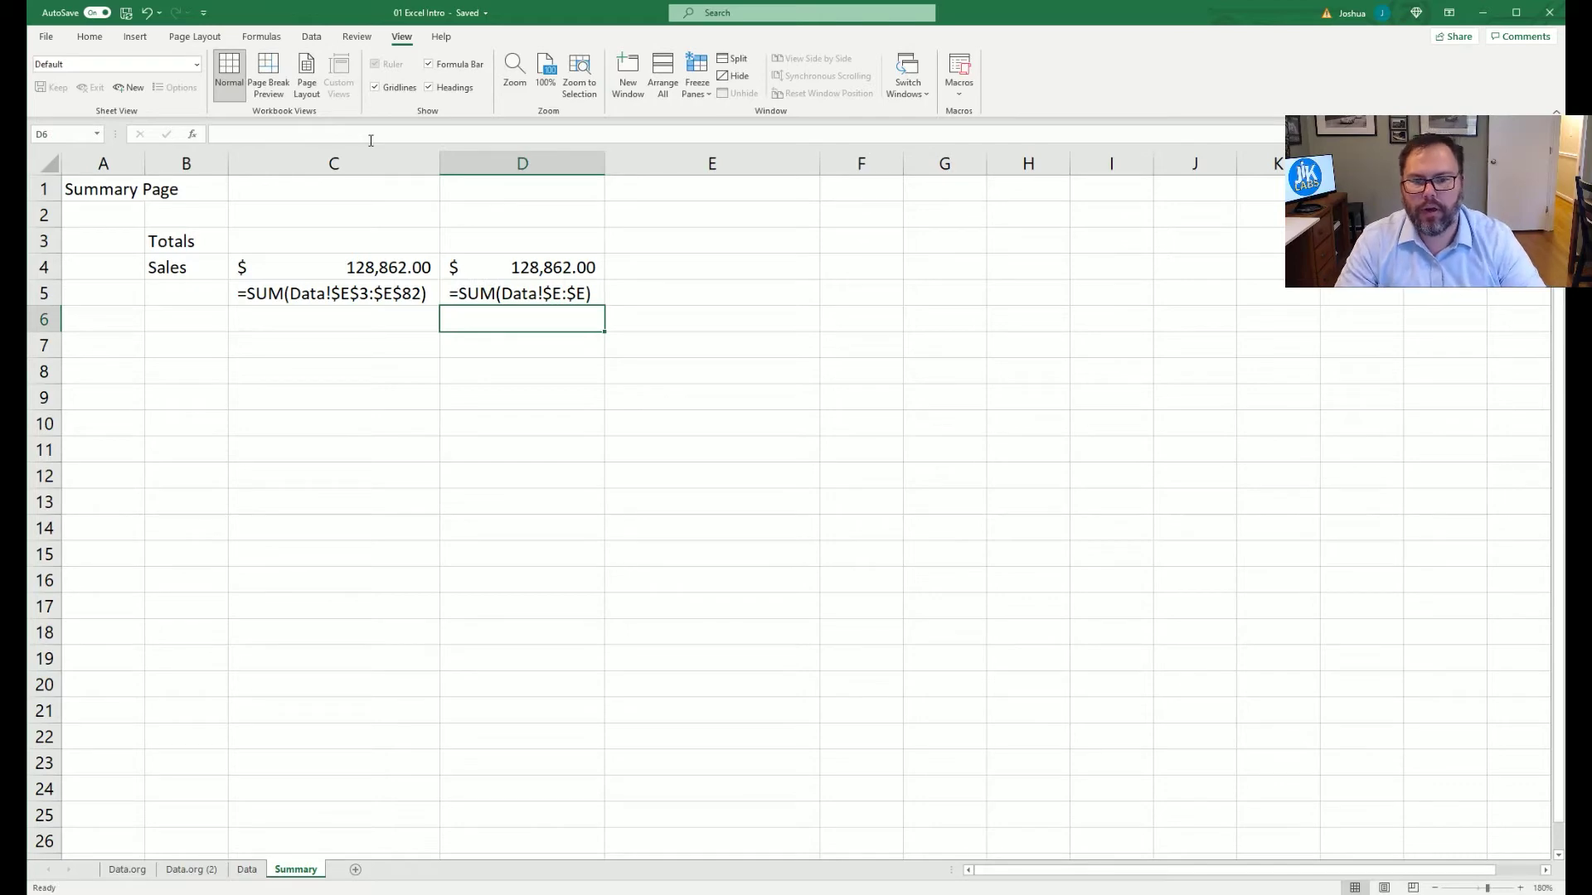
Enter a test sale of 1,000,000 in Data cell E83 and compare both Summary totals.
{"action": "left_click", "coordinate": [246, 871]}
{"action": "type", "text": "1000000"}
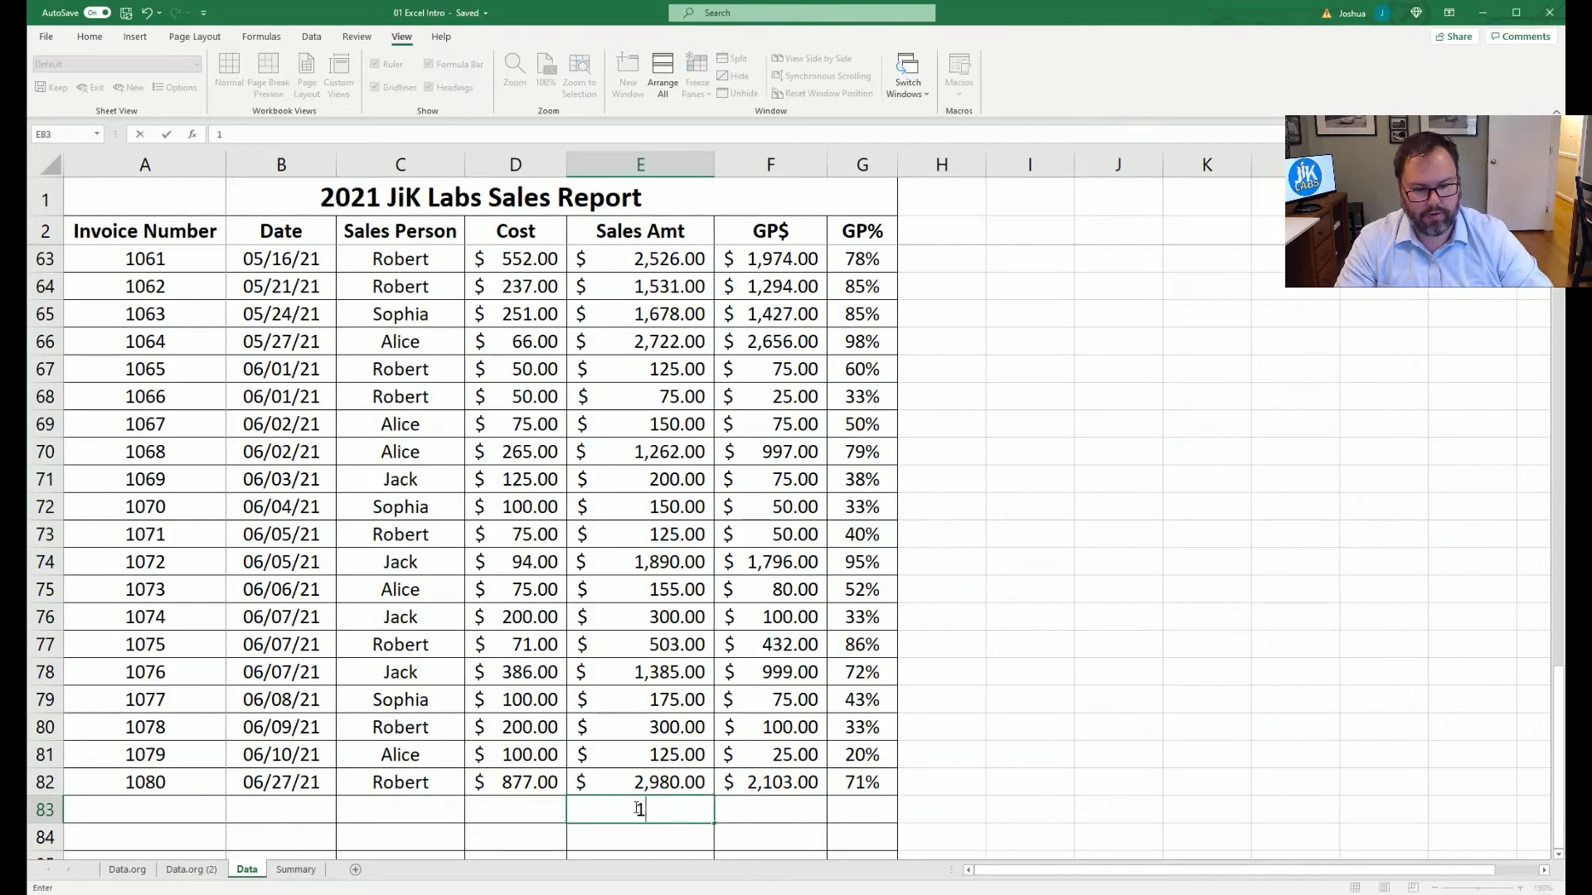
{"action": "key", "text": "Return"}
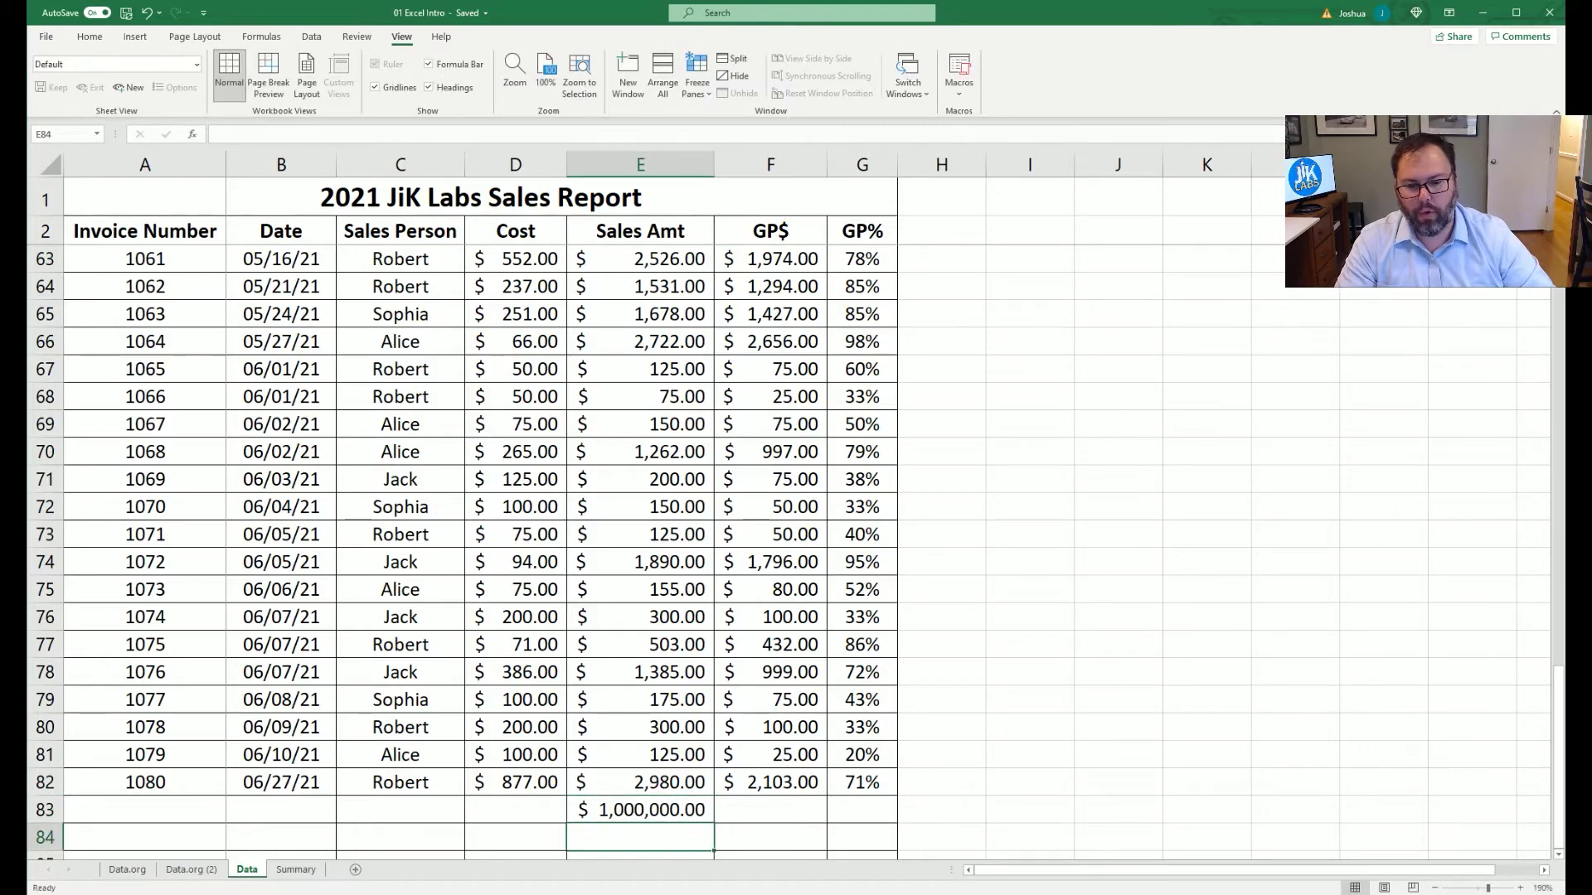
{"action": "left_click", "coordinate": [296, 870]}
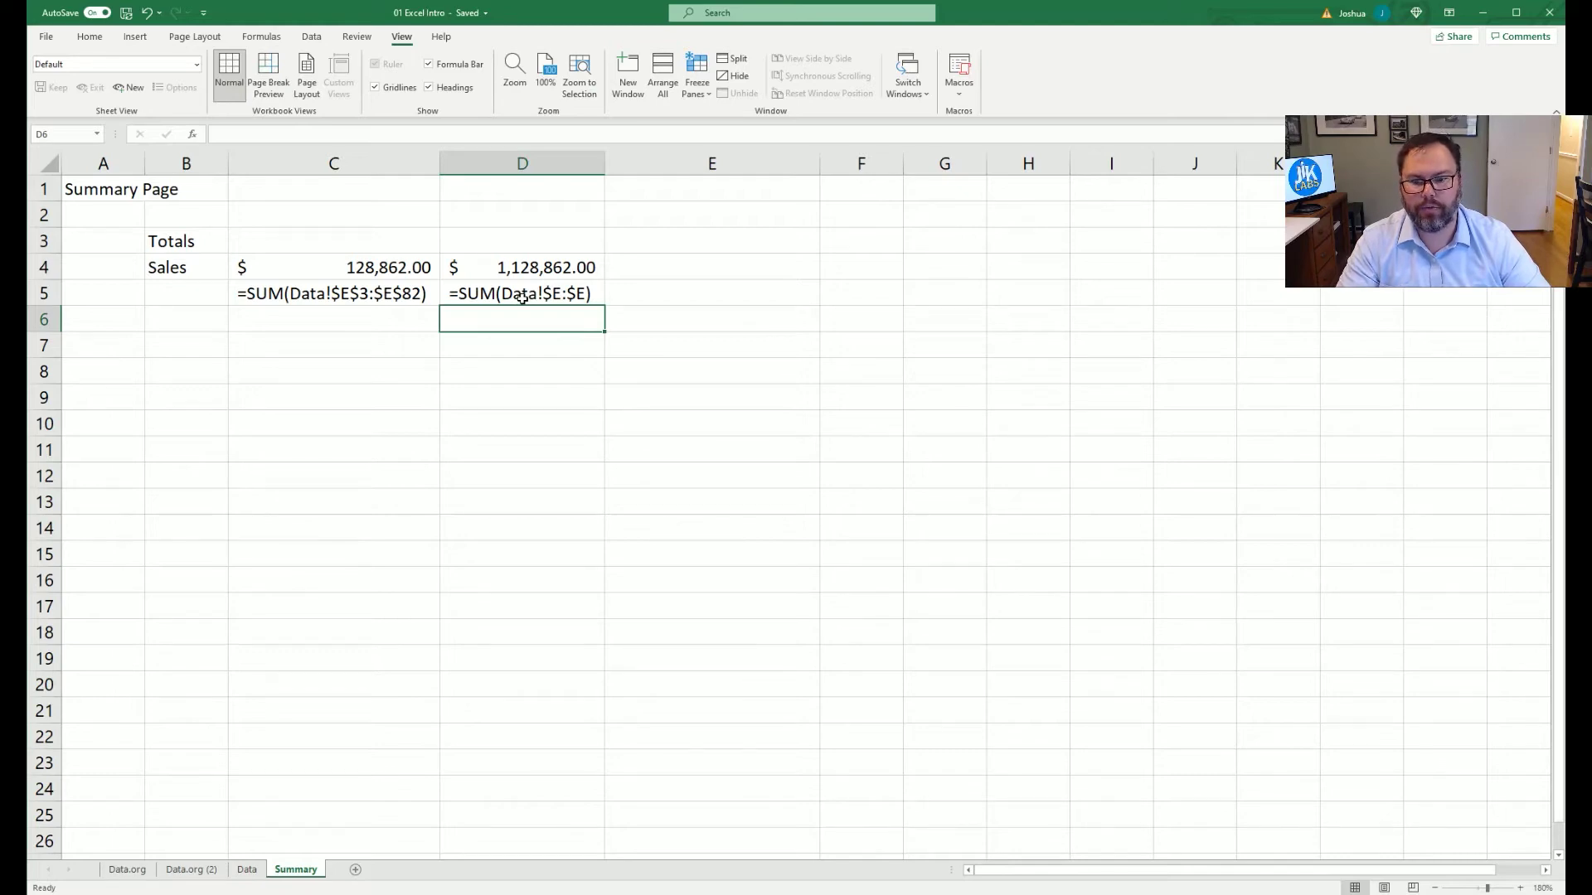
Delete the test sale from E83 on the Data sheet and recheck the totals and D5 on the Summary sheet.
{"action": "left_click", "coordinate": [247, 870]}
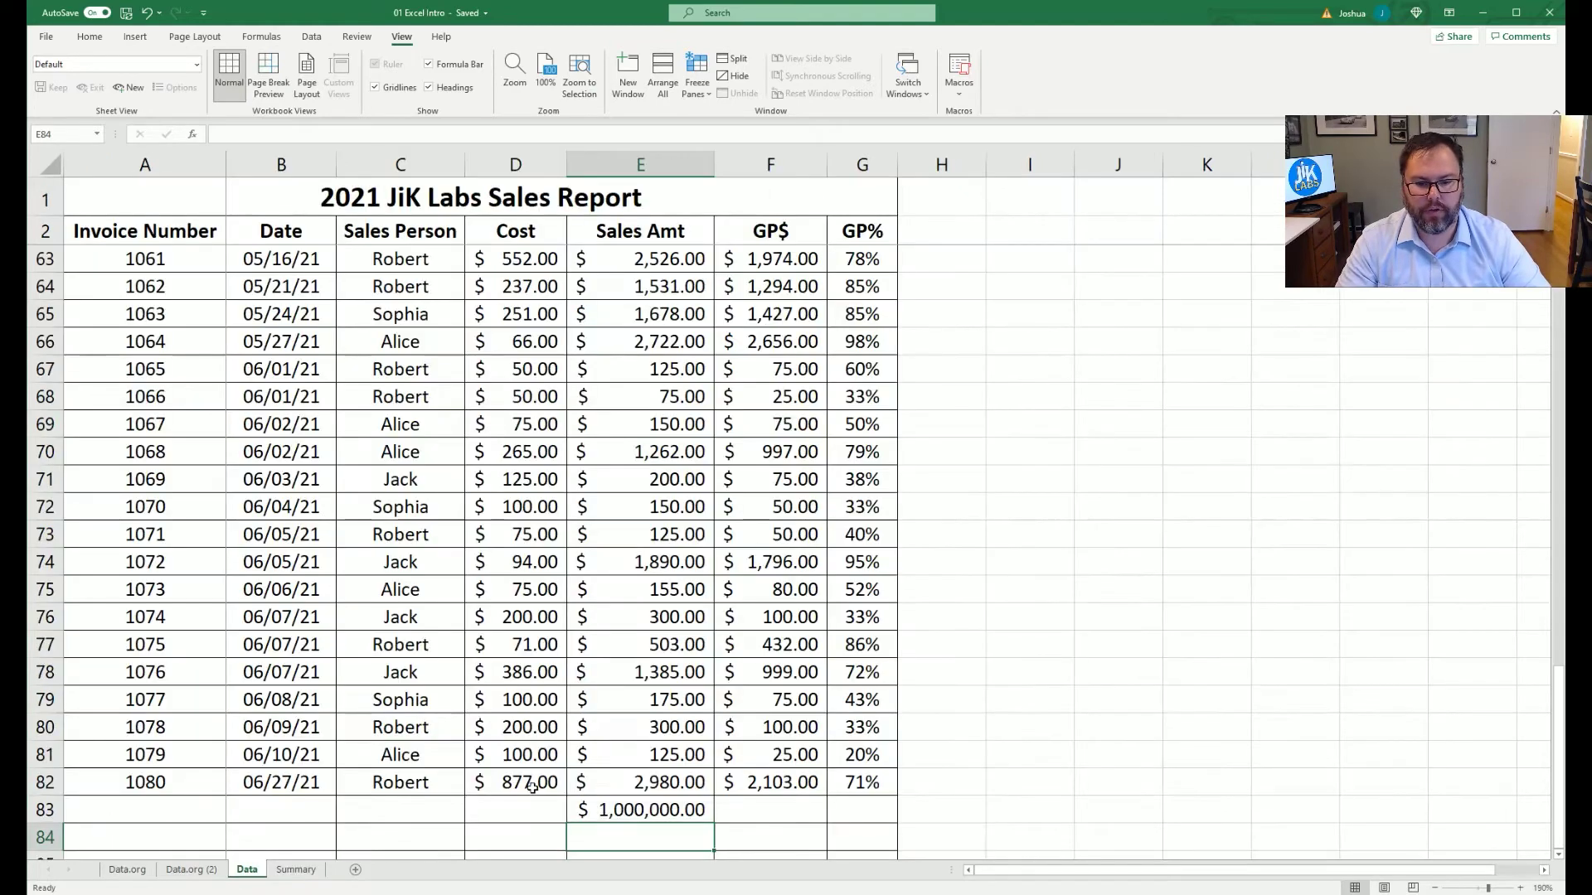
{"action": "left_click", "coordinate": [601, 810]}
{"action": "key", "text": "Delete"}
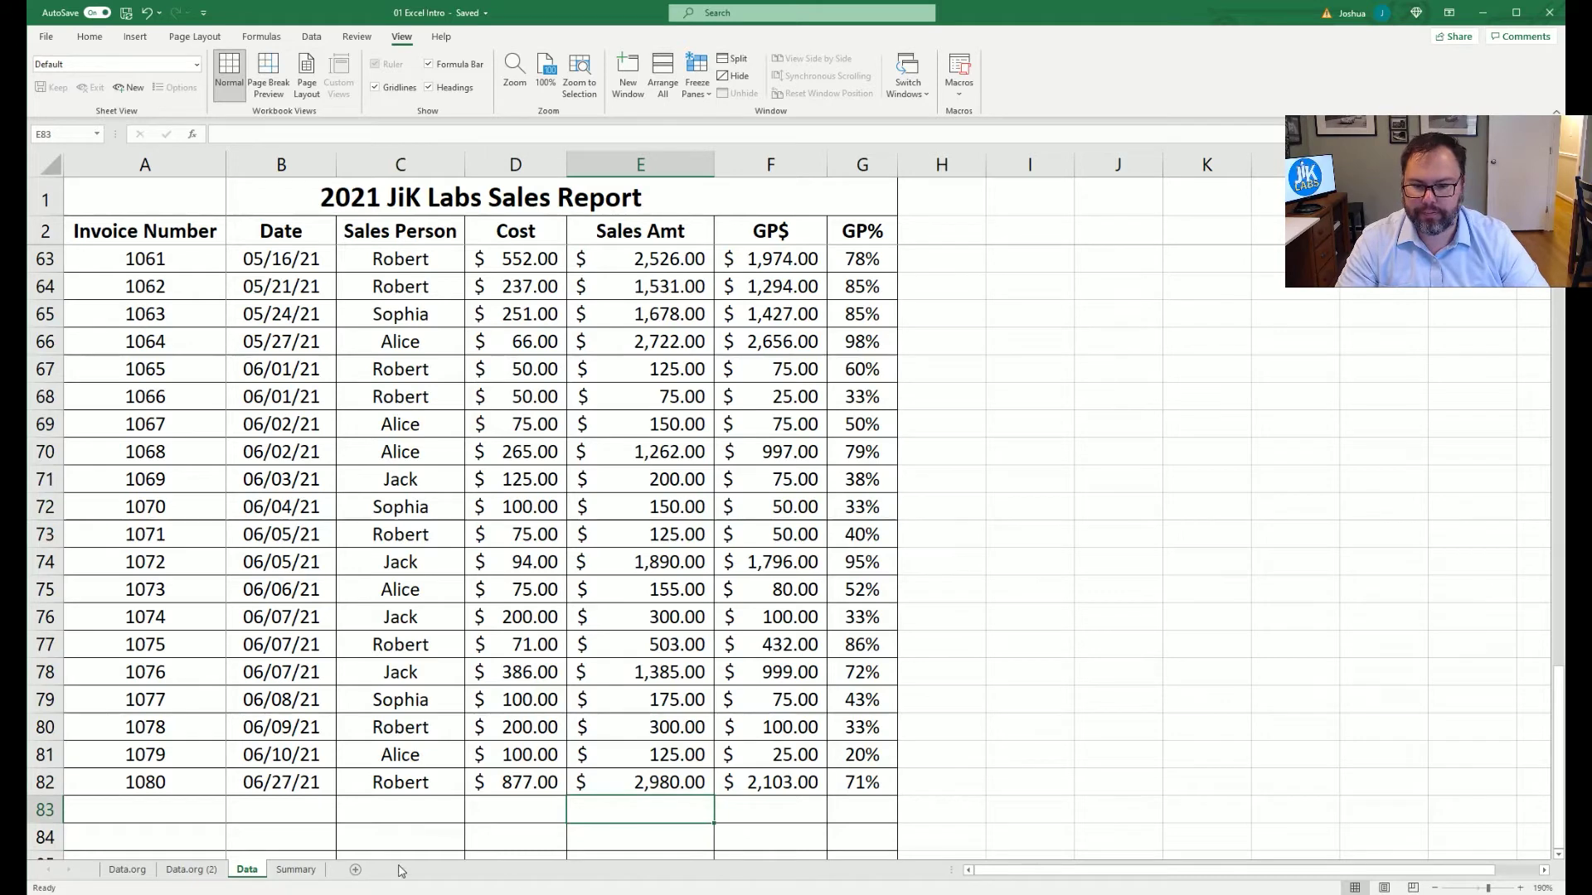
{"action": "left_click", "coordinate": [295, 870]}
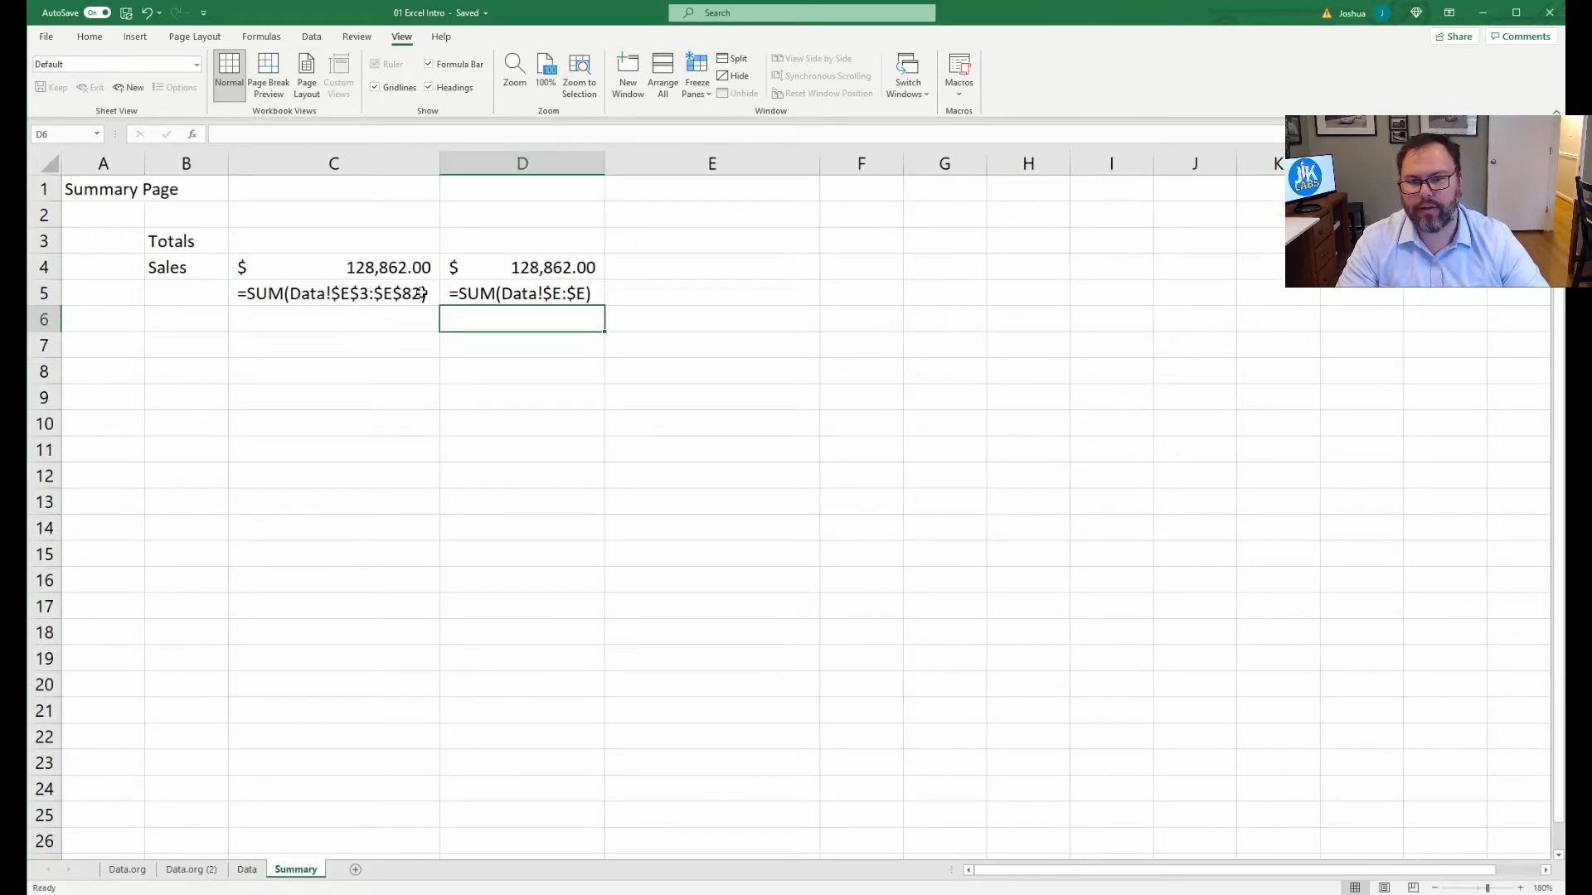
{"action": "left_click", "coordinate": [551, 296]}
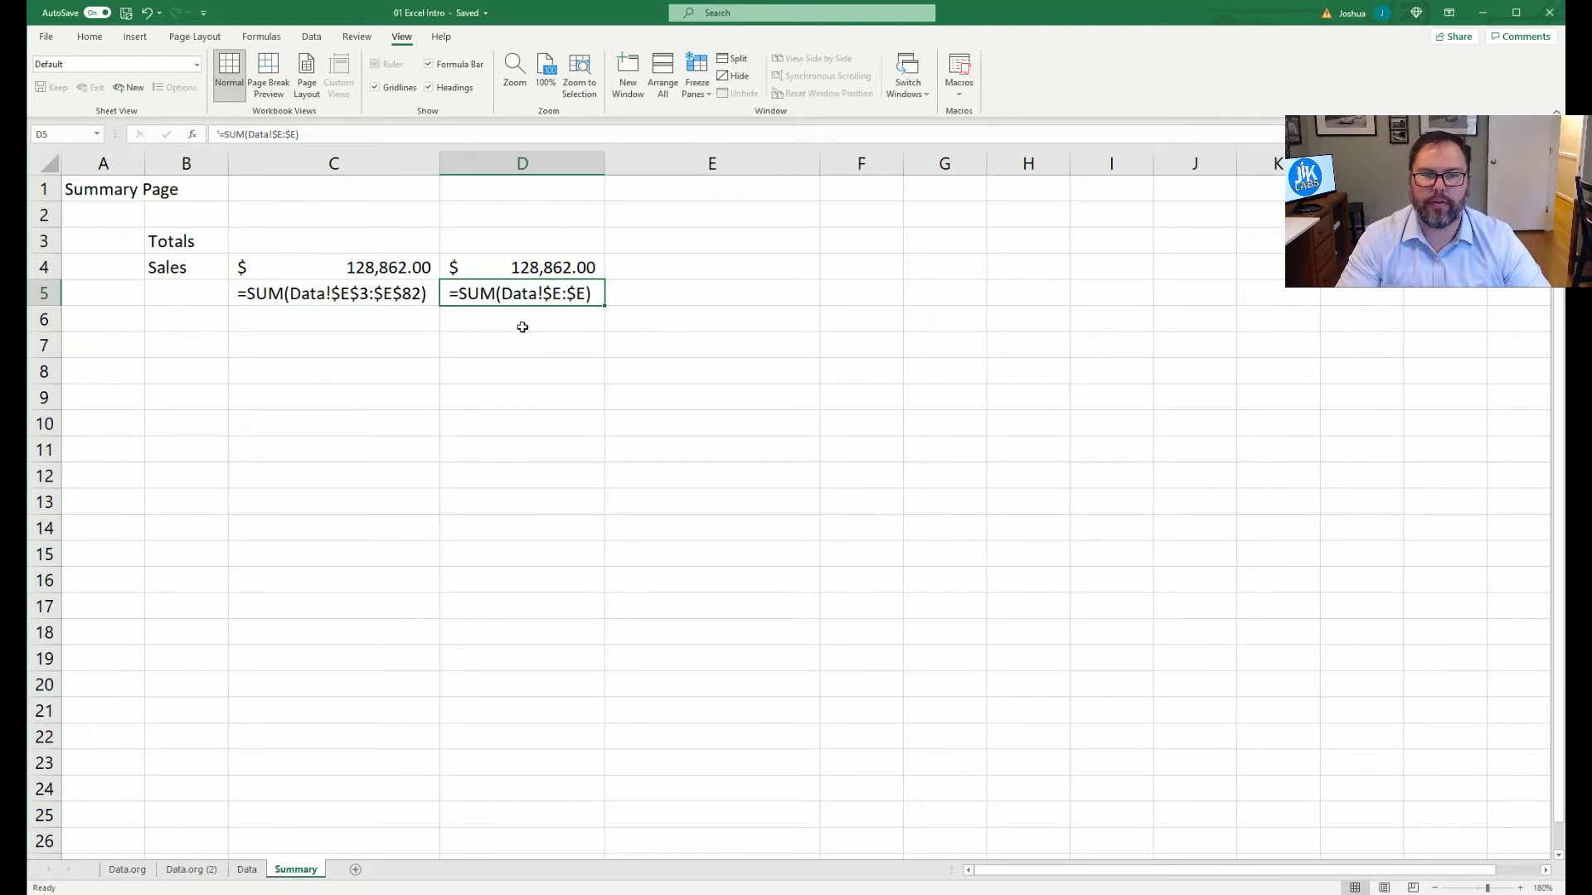
Define the name Sales with Workbook scope for the whole column E on the Data sheet.
{"action": "left_click", "coordinate": [247, 870]}
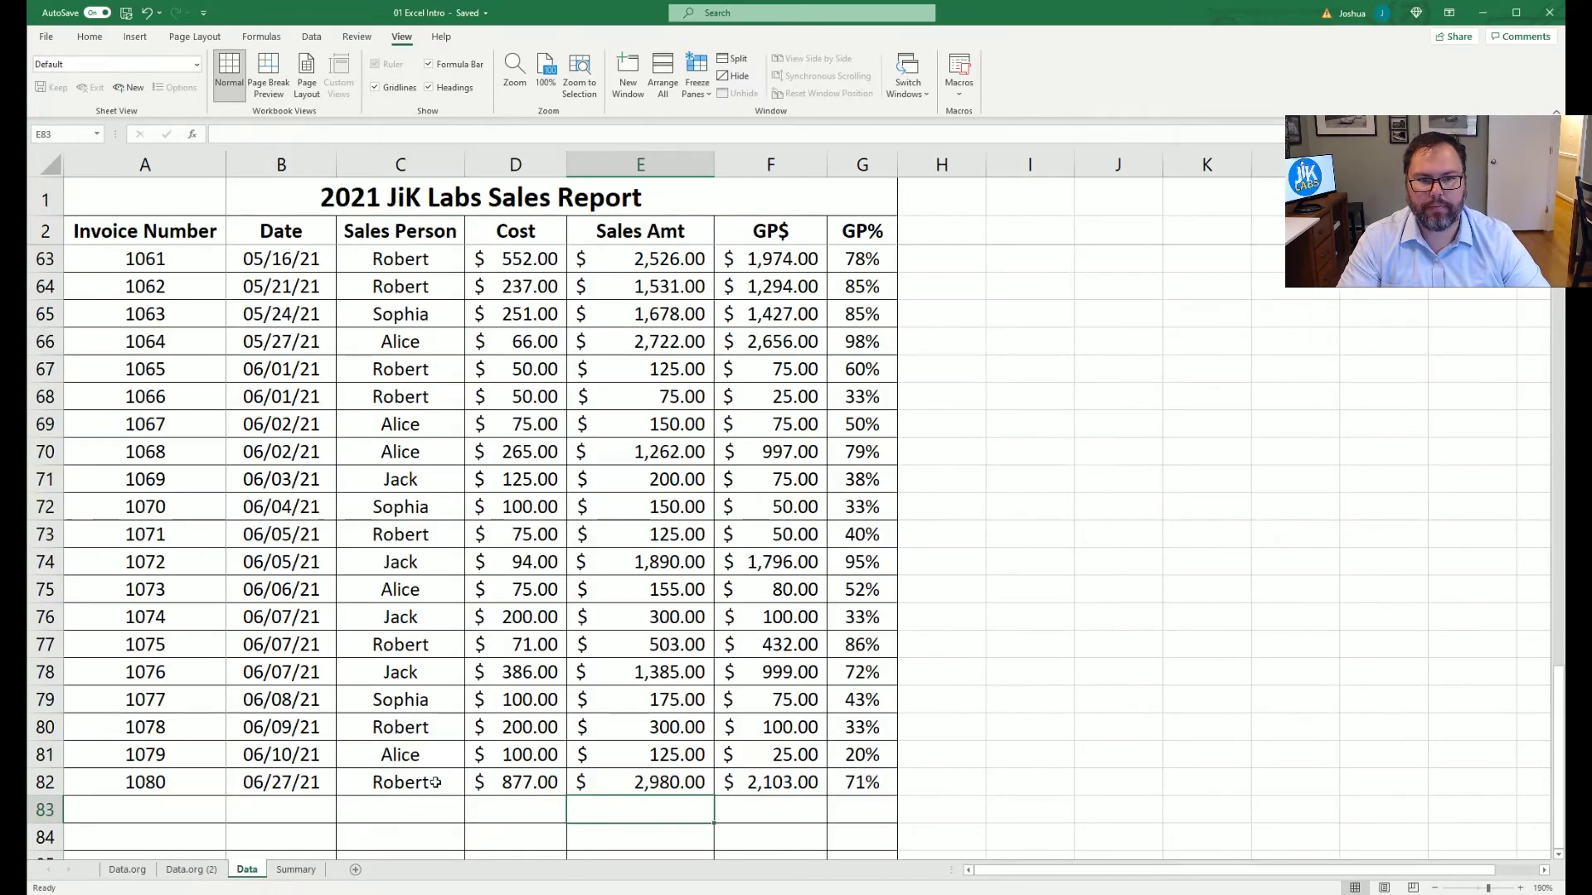
{"action": "left_click", "coordinate": [640, 163]}
{"action": "left_click", "coordinate": [312, 36]}
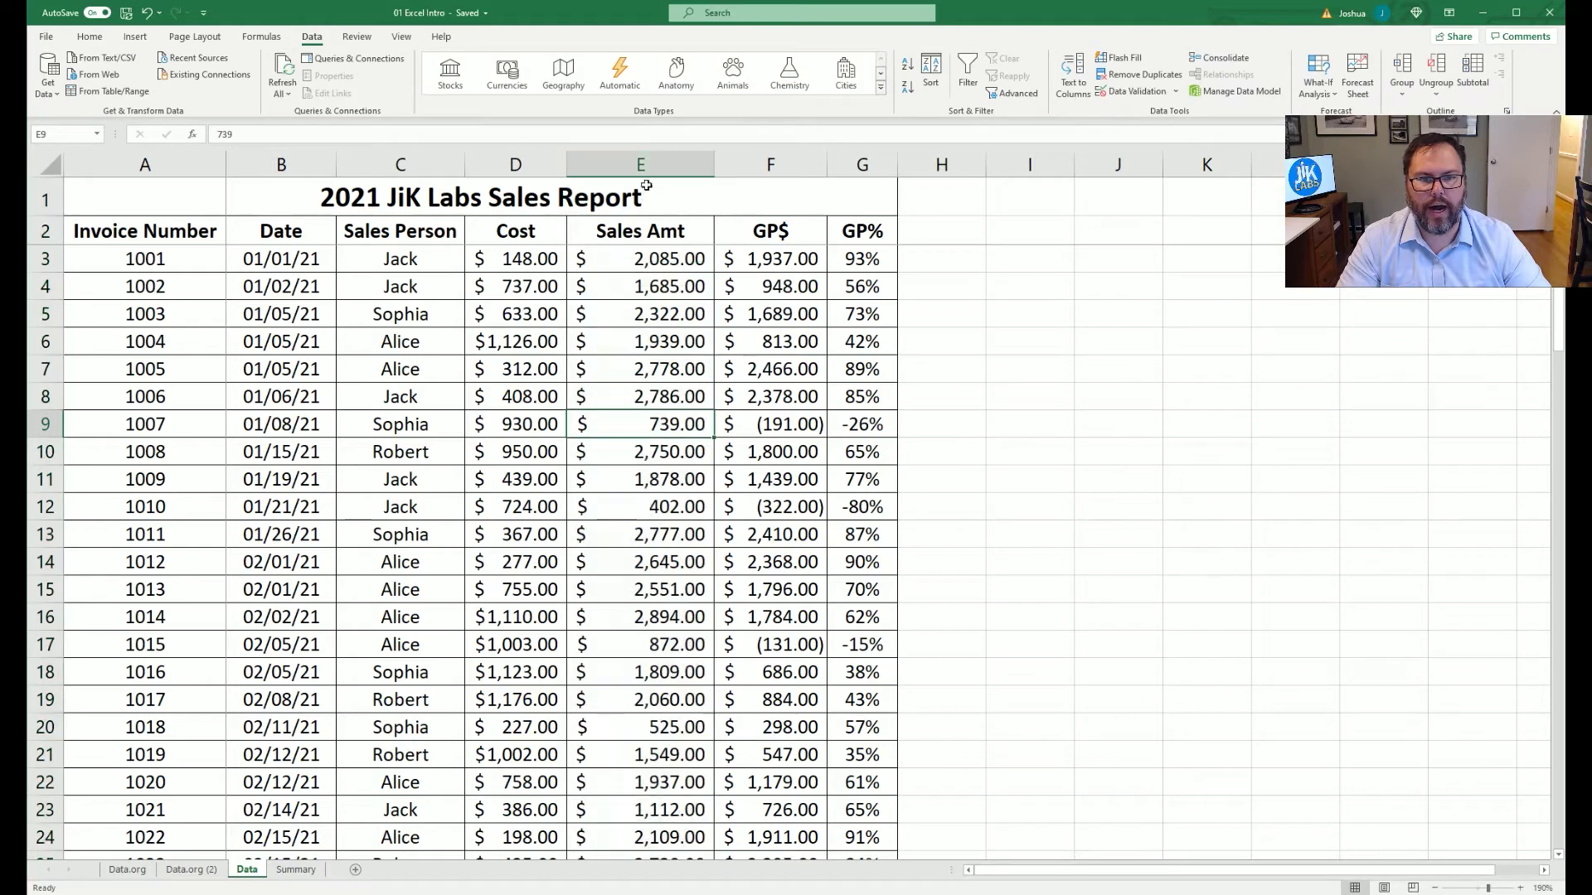
{"action": "left_click", "coordinate": [261, 38]}
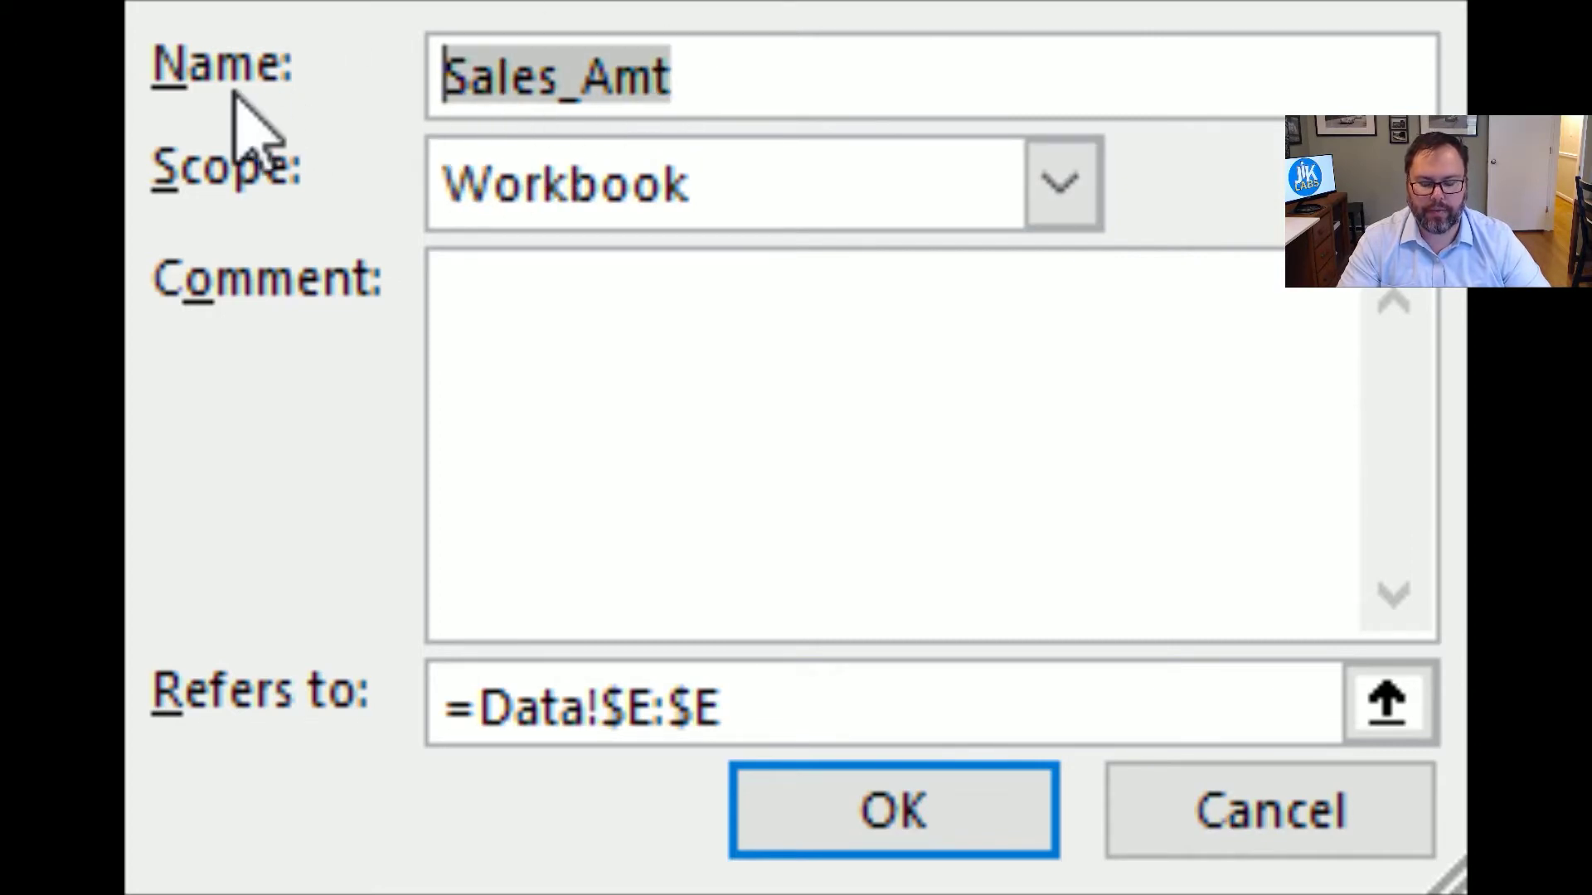
{"action": "type", "text": "Sal"}
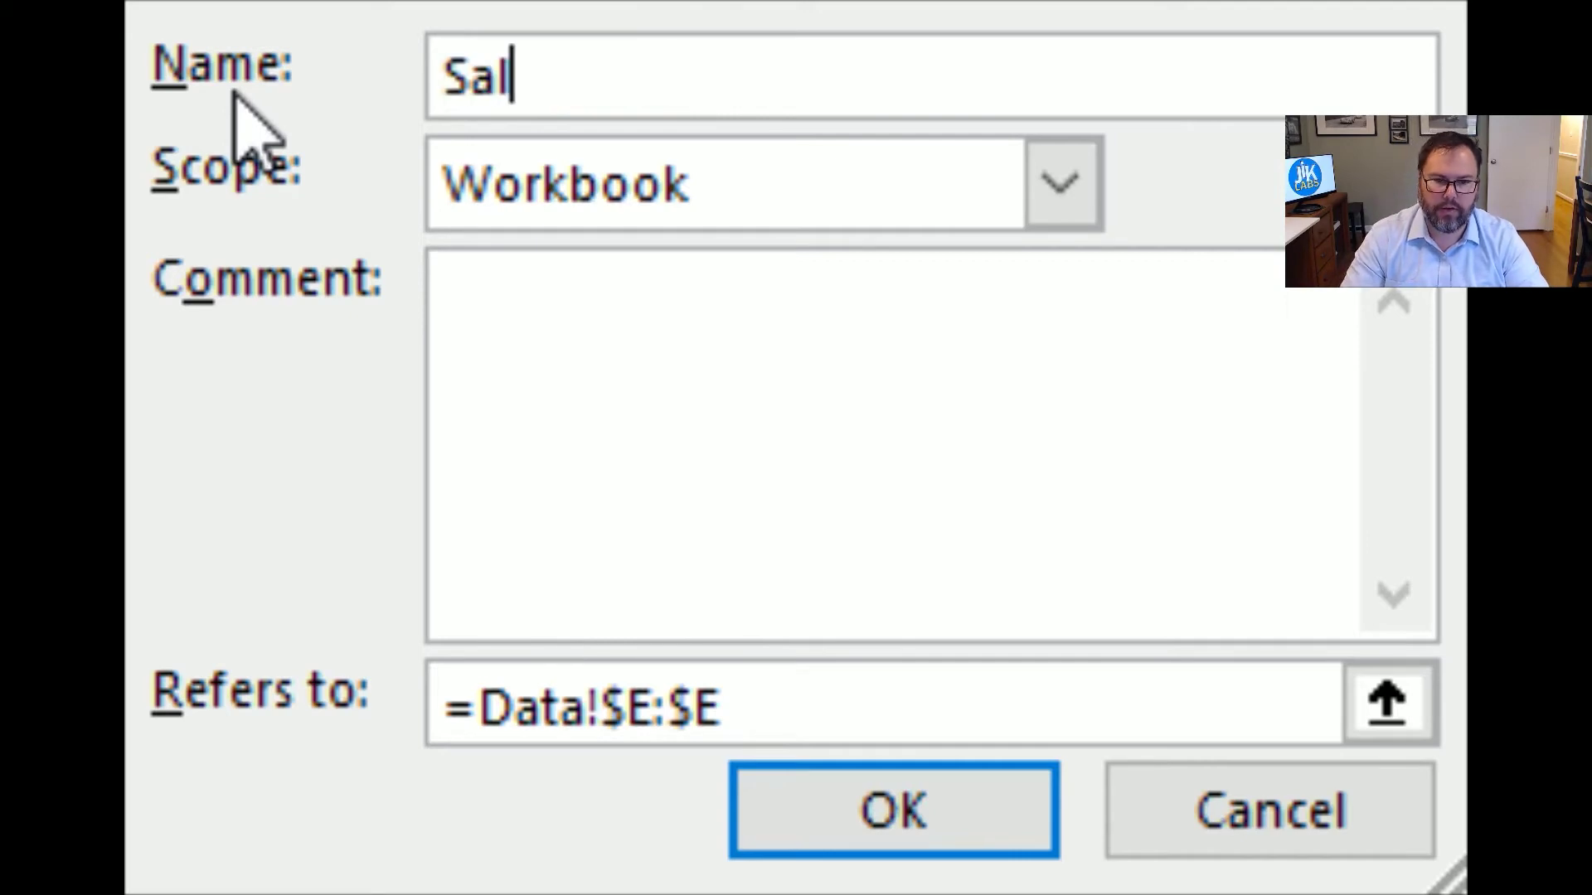
{"action": "type", "text": "es"}
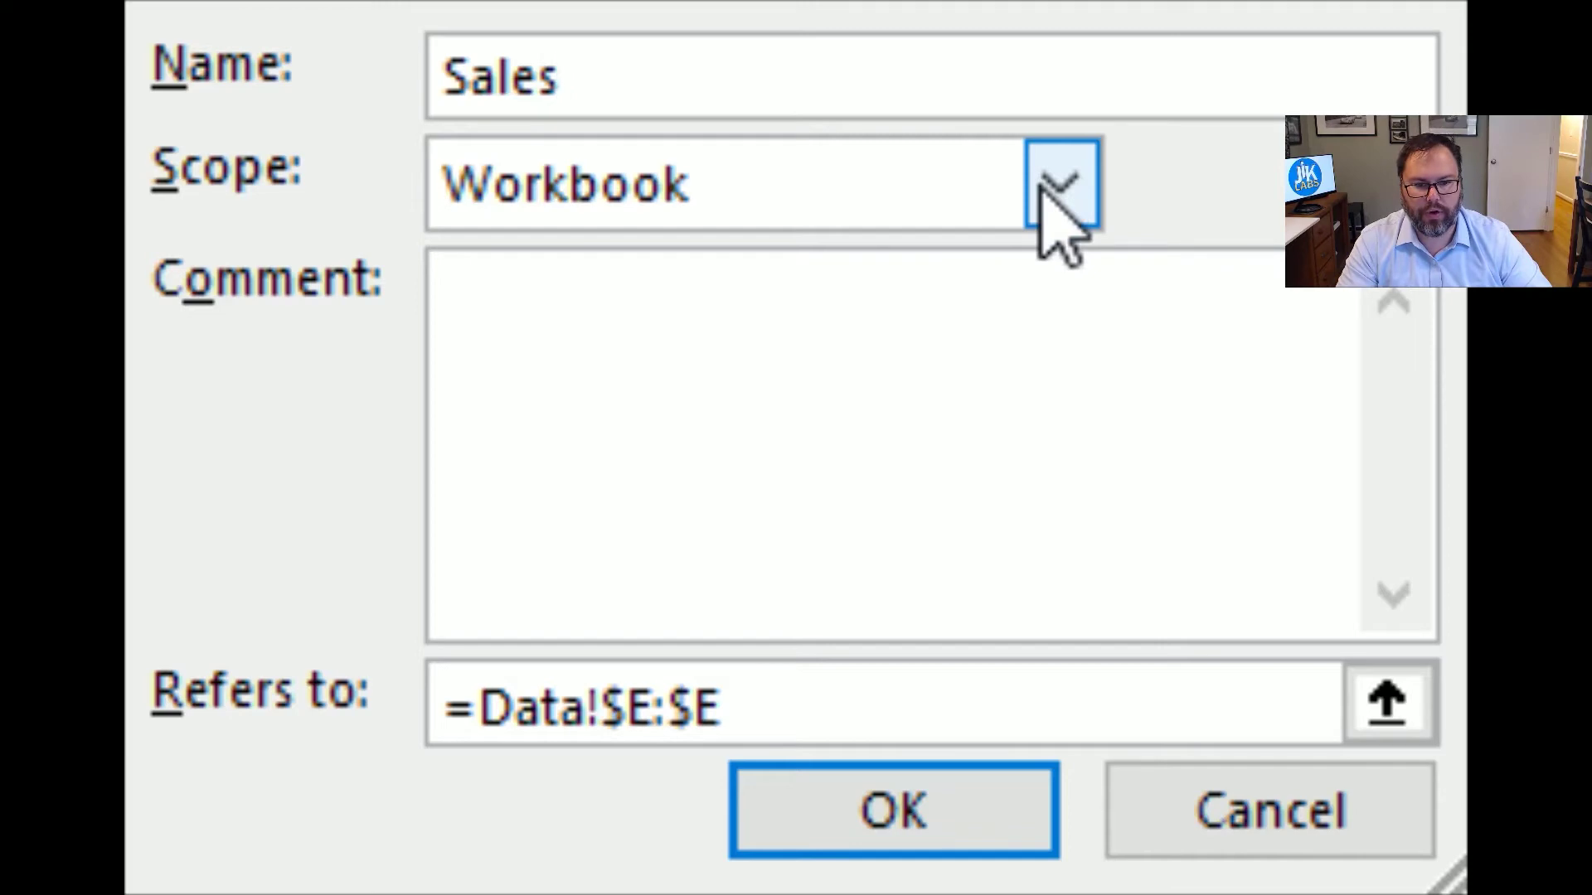
{"action": "double_click", "coordinate": [1080, 207]}
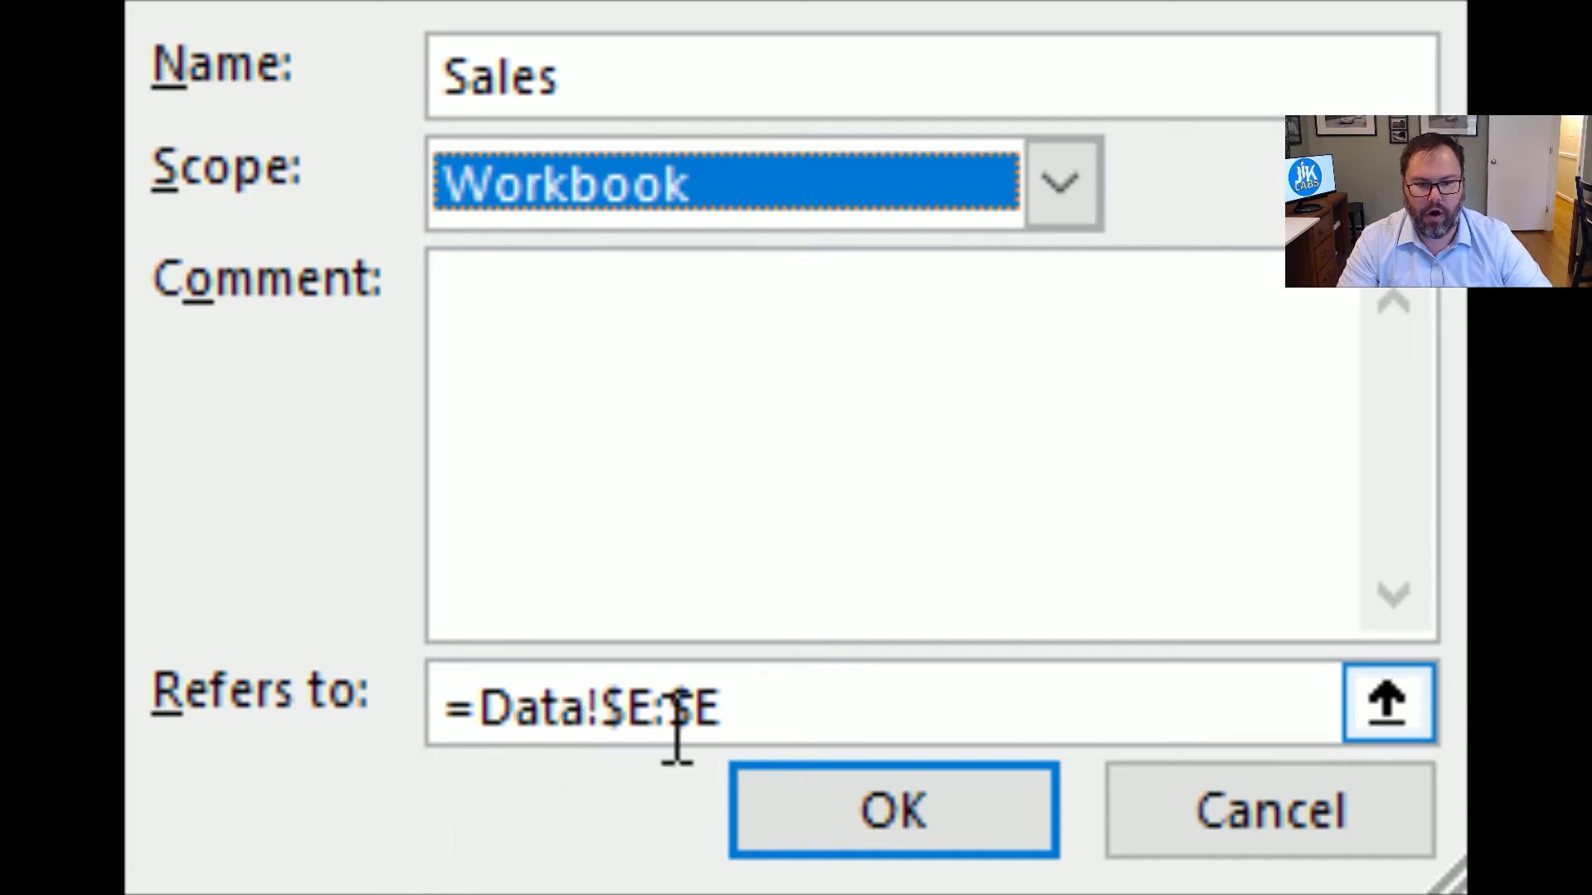
{"action": "left_click", "coordinate": [890, 817]}
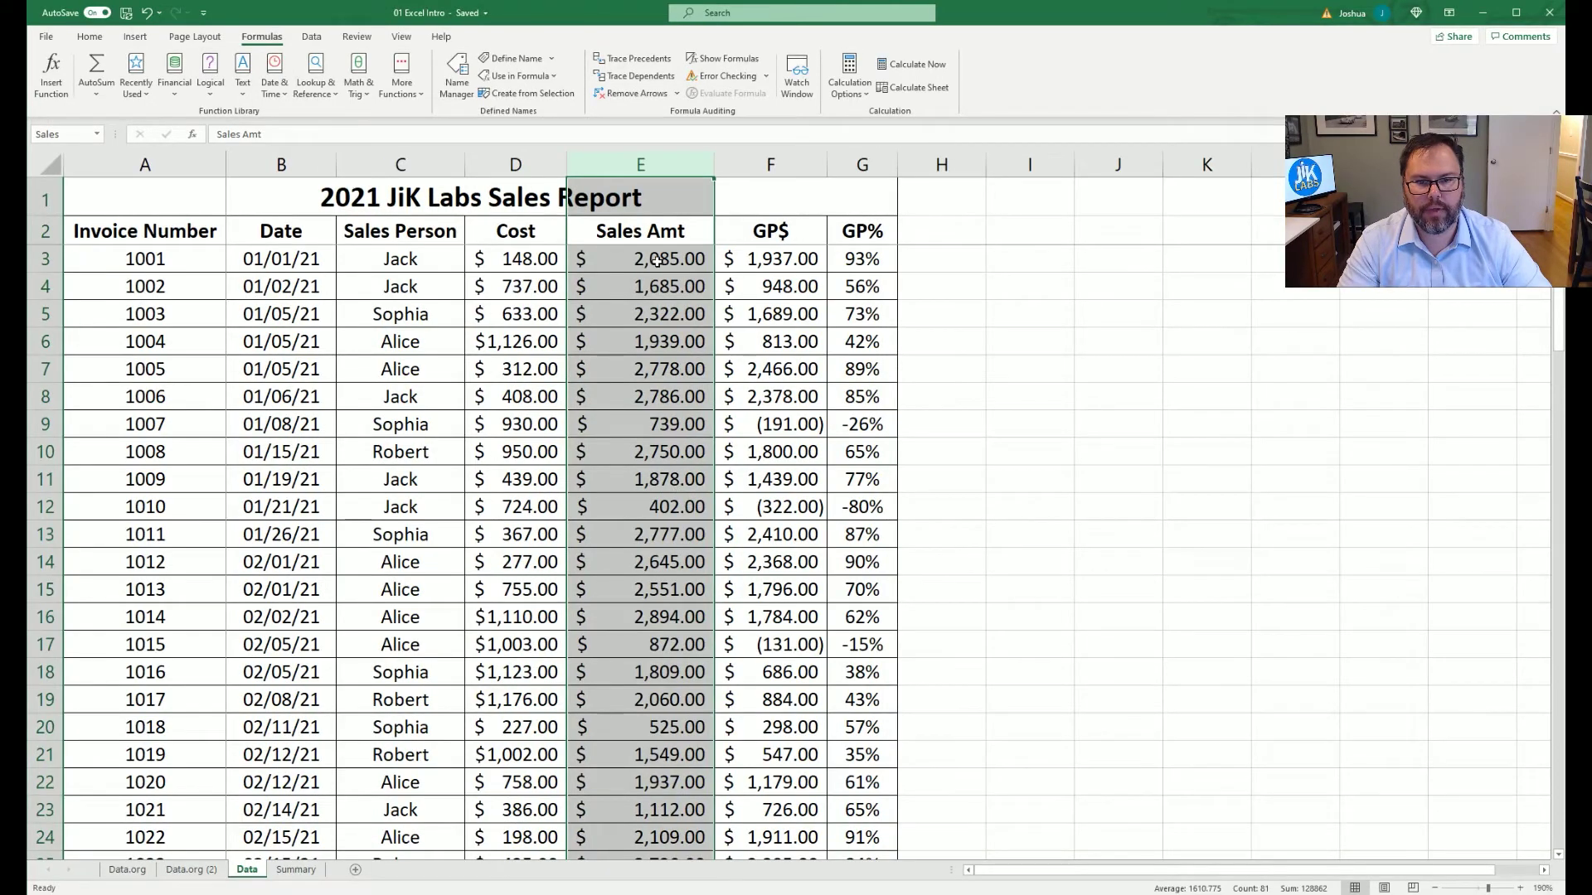
{"action": "left_click", "coordinate": [637, 203]}
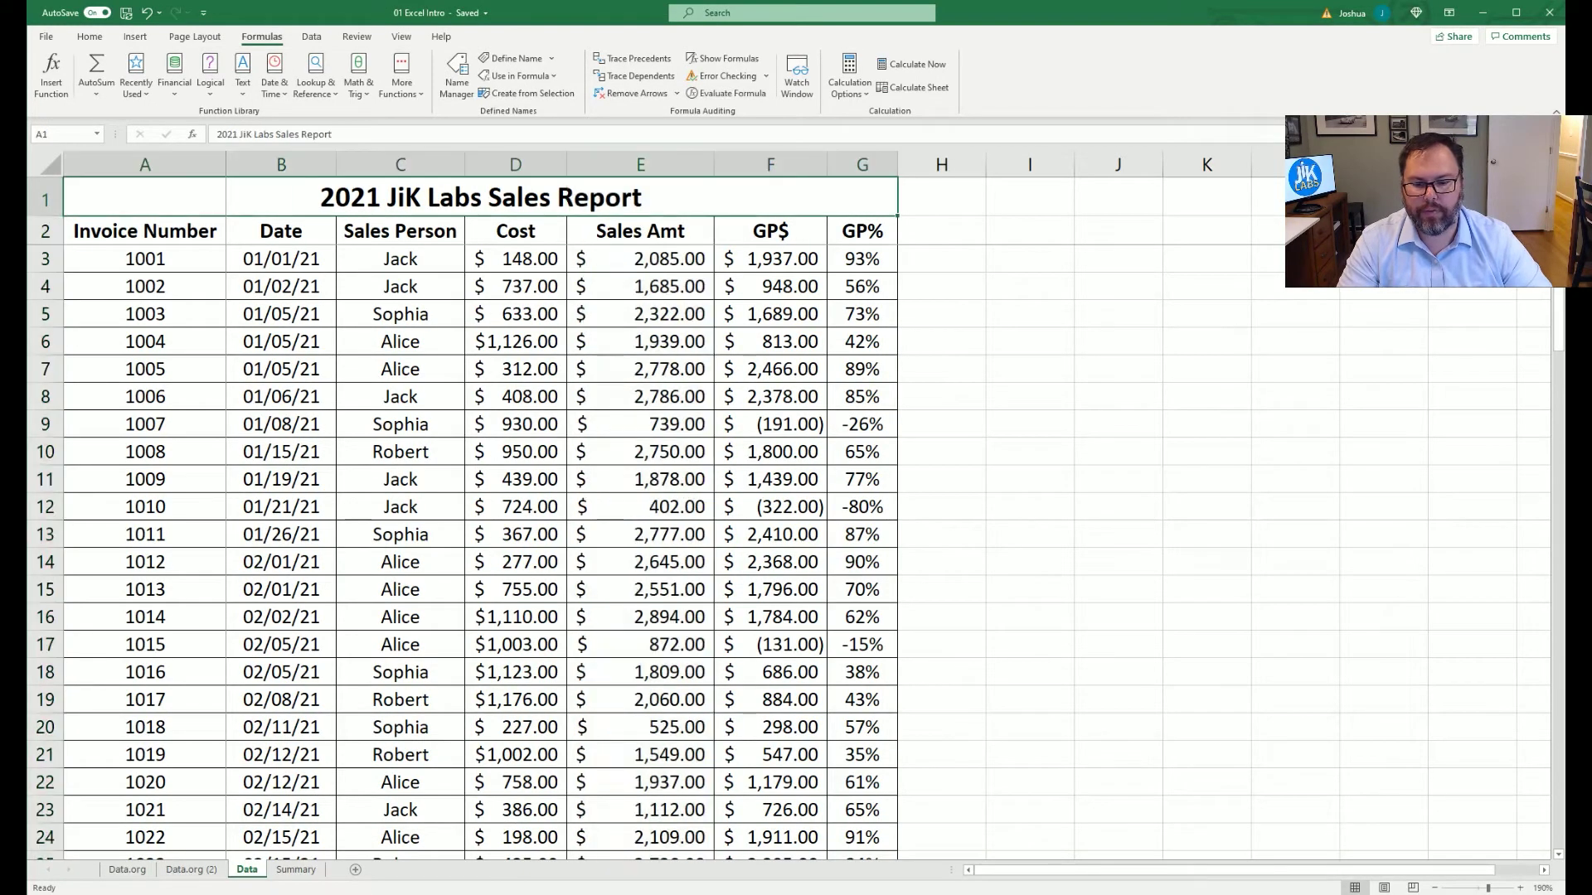
Enter =SUM(Sales) in E4 of the Summary sheet, using the named range.
{"action": "left_click", "coordinate": [297, 872]}
{"action": "left_click", "coordinate": [639, 269]}
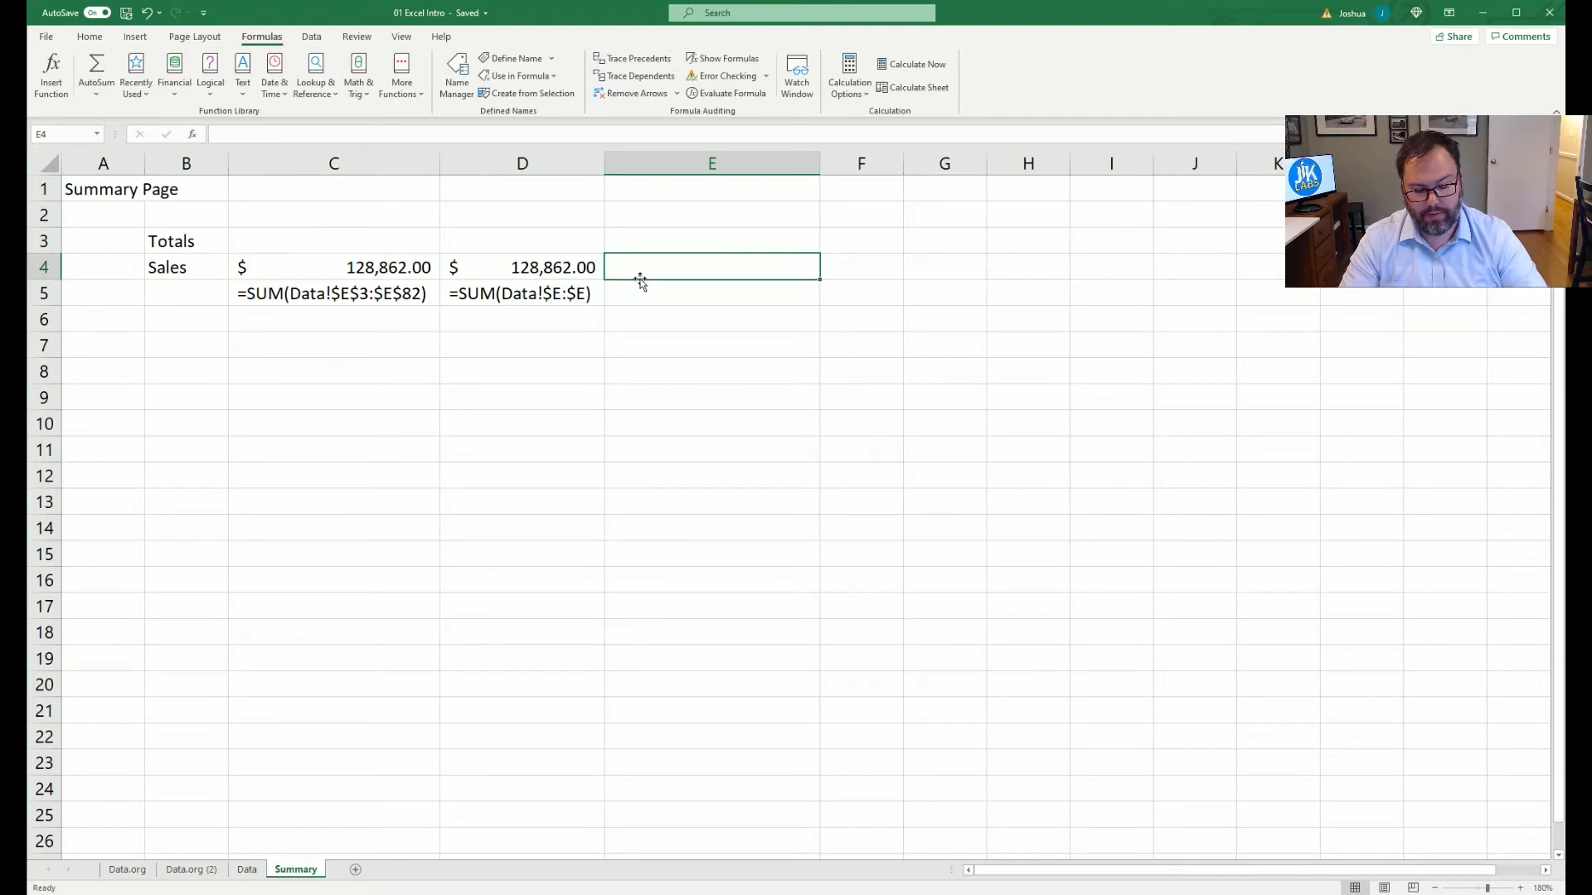
{"action": "type", "text": "=sum("}
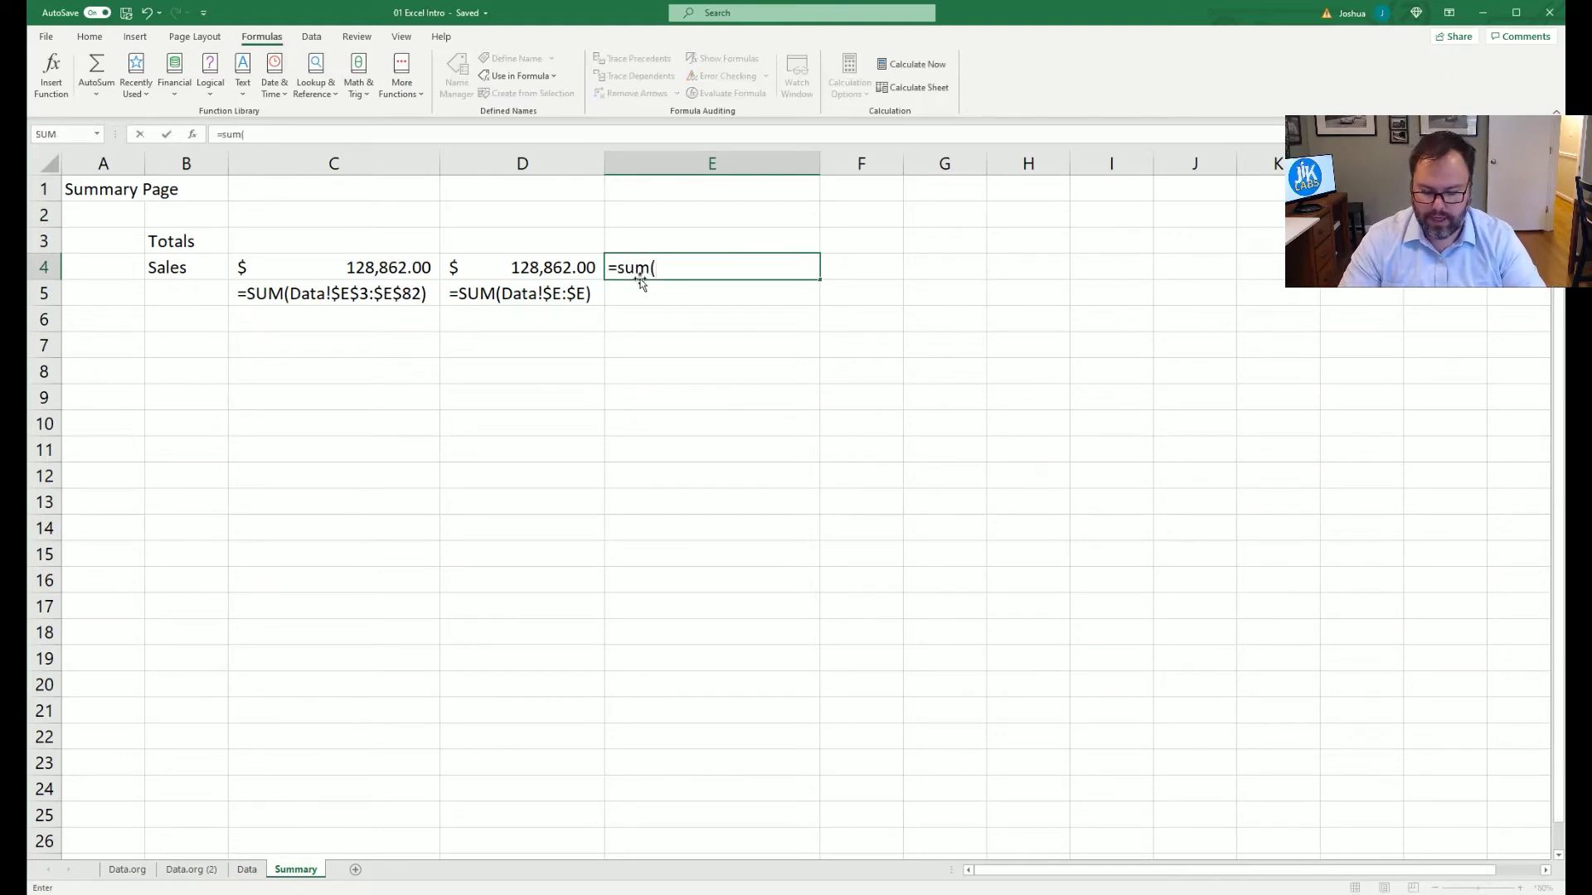
{"action": "type", "text": "Sales"}
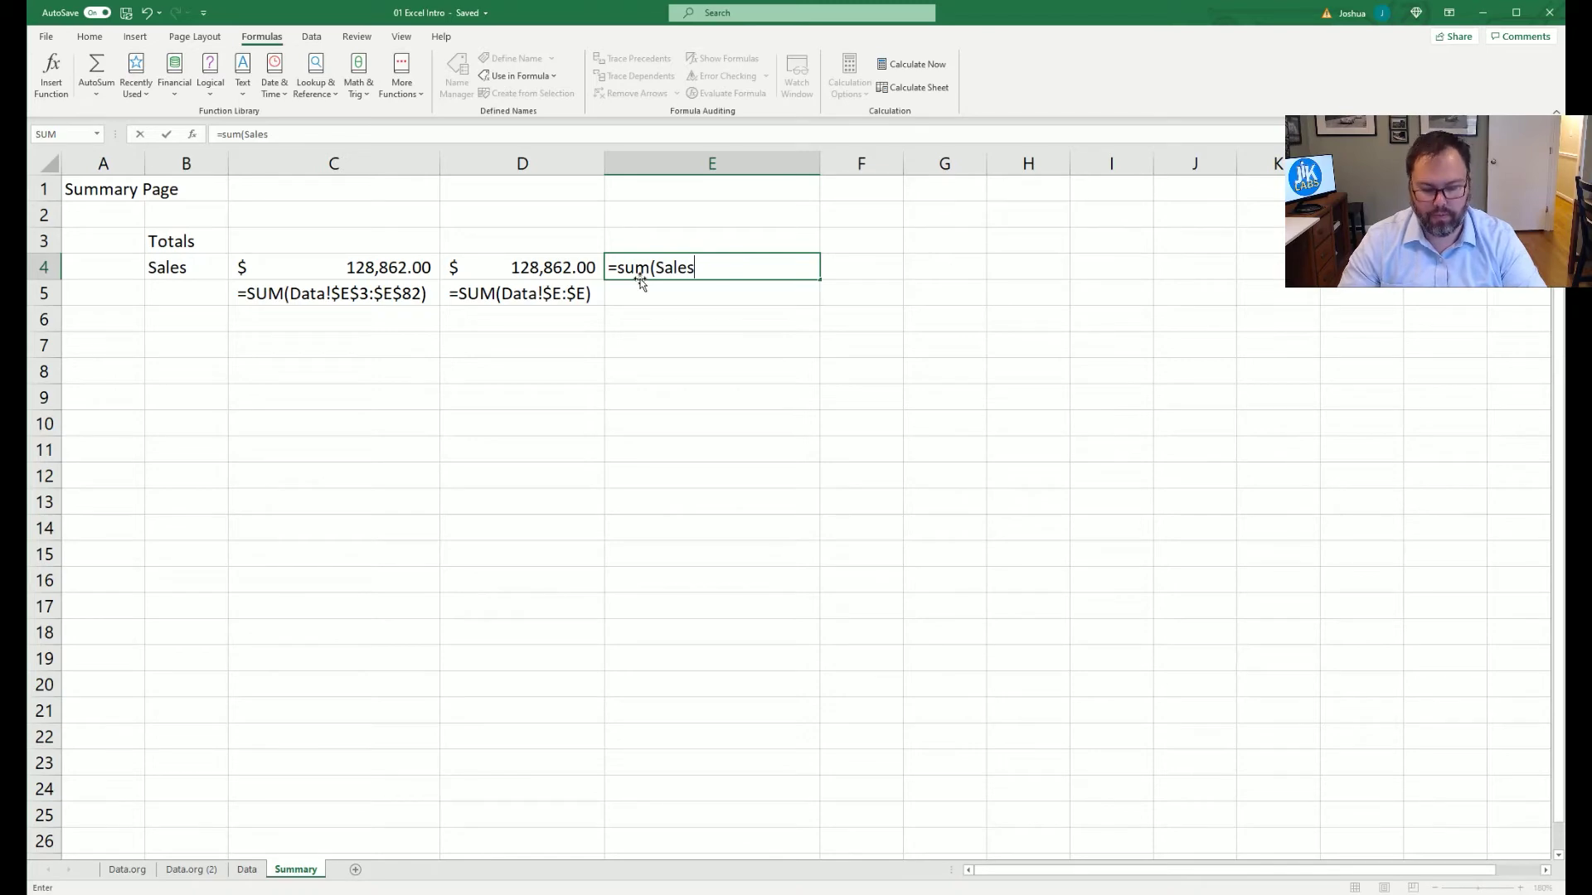
{"action": "type", "text": ")"}
{"action": "key", "text": "Return"}
Apply the dollar Accounting number format to the named-range total in E4.
{"action": "left_click", "coordinate": [643, 265]}
{"action": "left_click", "coordinate": [90, 37]}
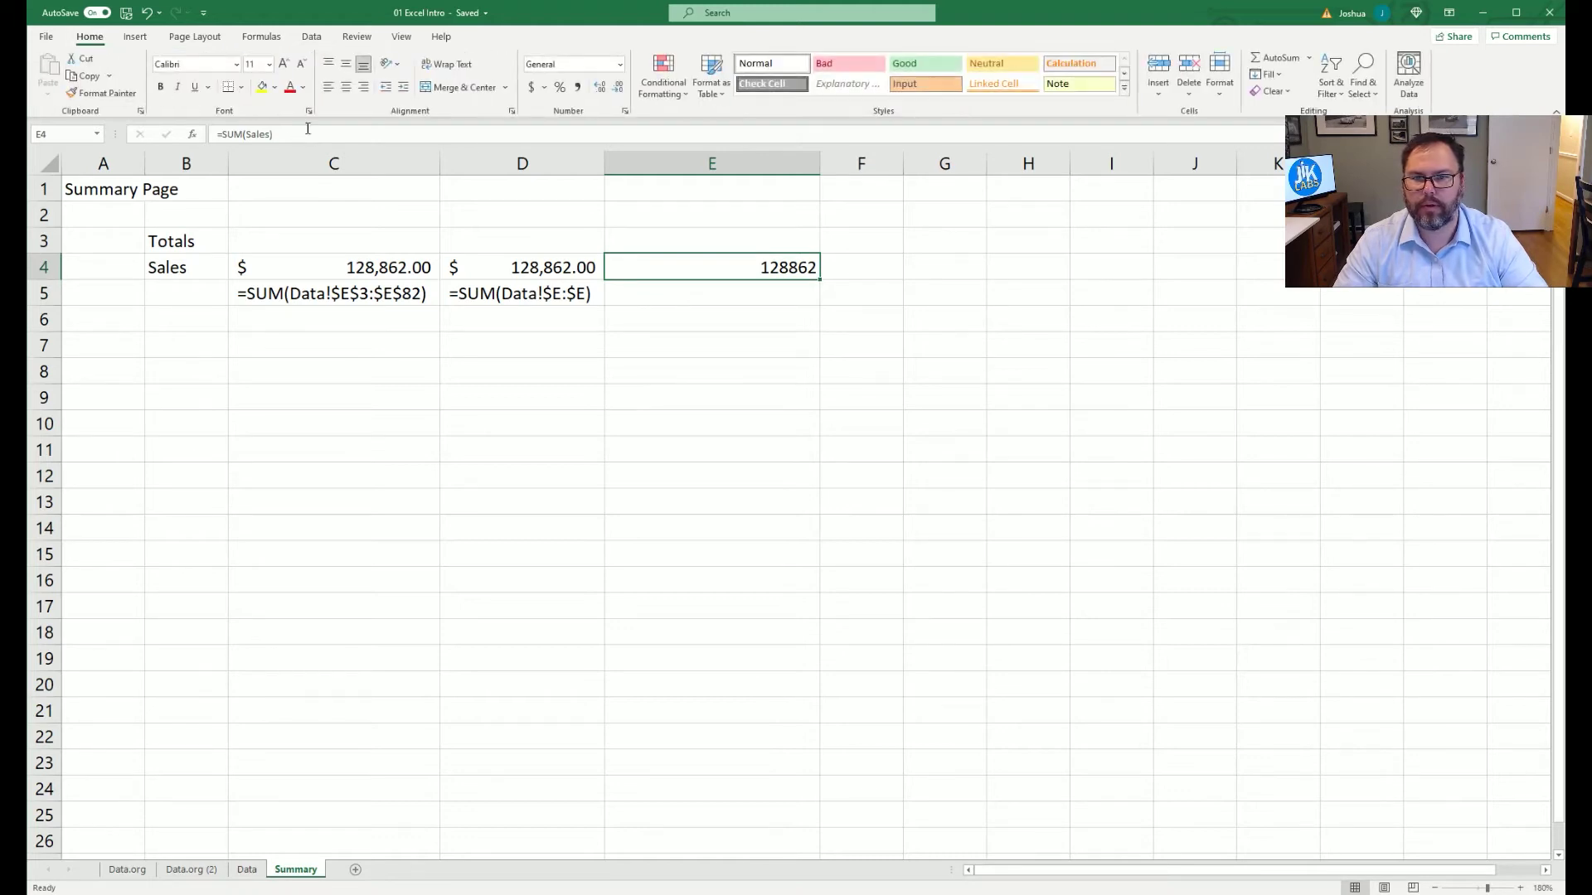
{"action": "left_click", "coordinate": [531, 87]}
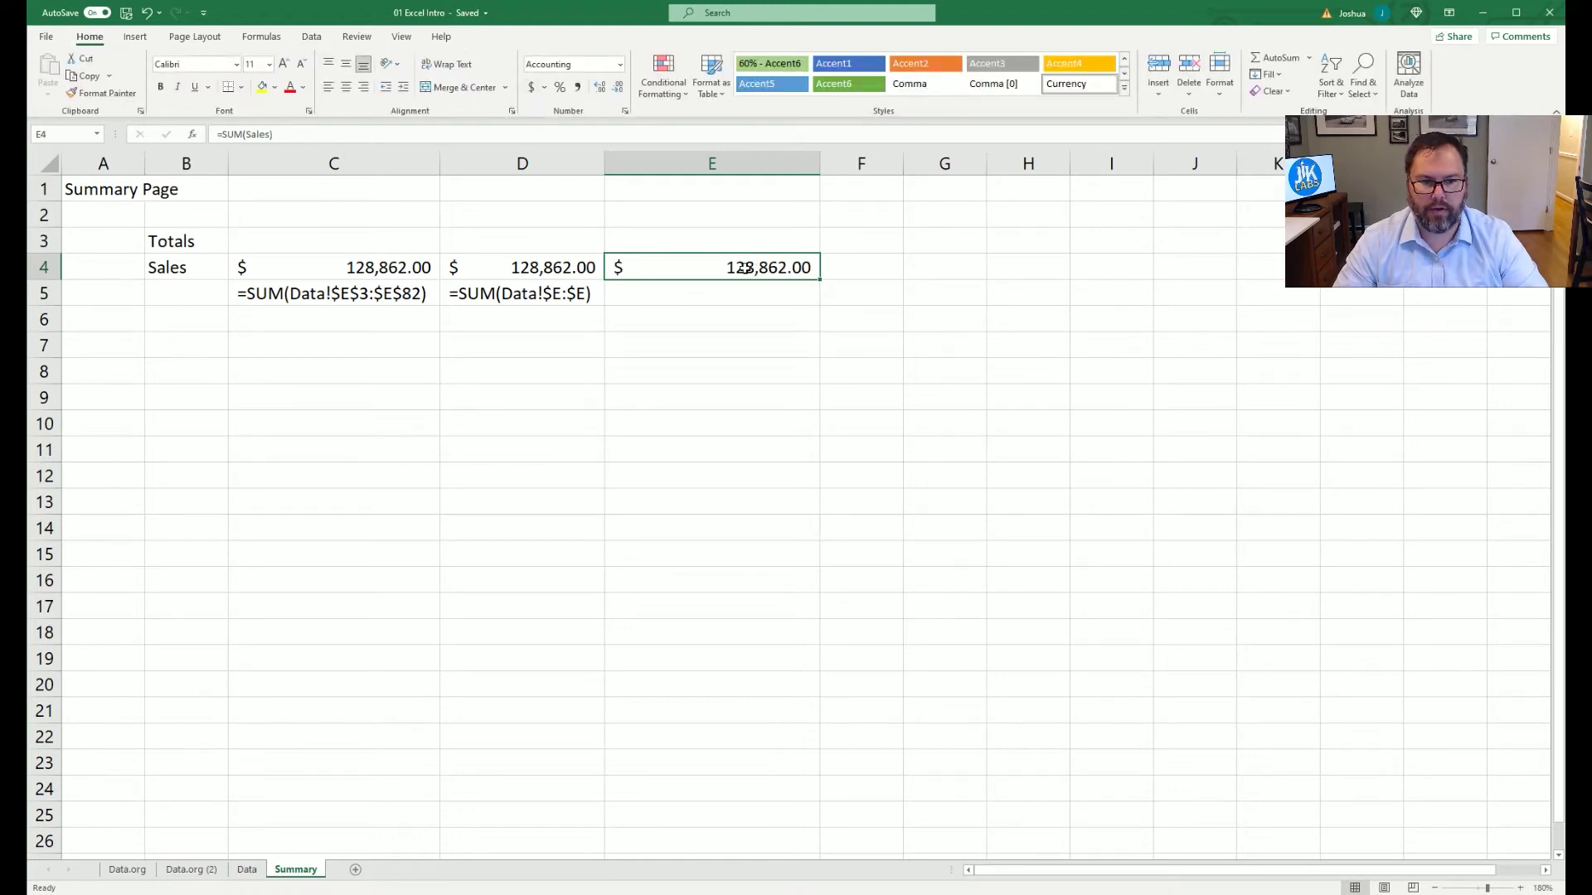
Copy the E4 formula into E5 and turn the copy into text with a leading apostrophe.
{"action": "key", "text": "ctrl+c"}
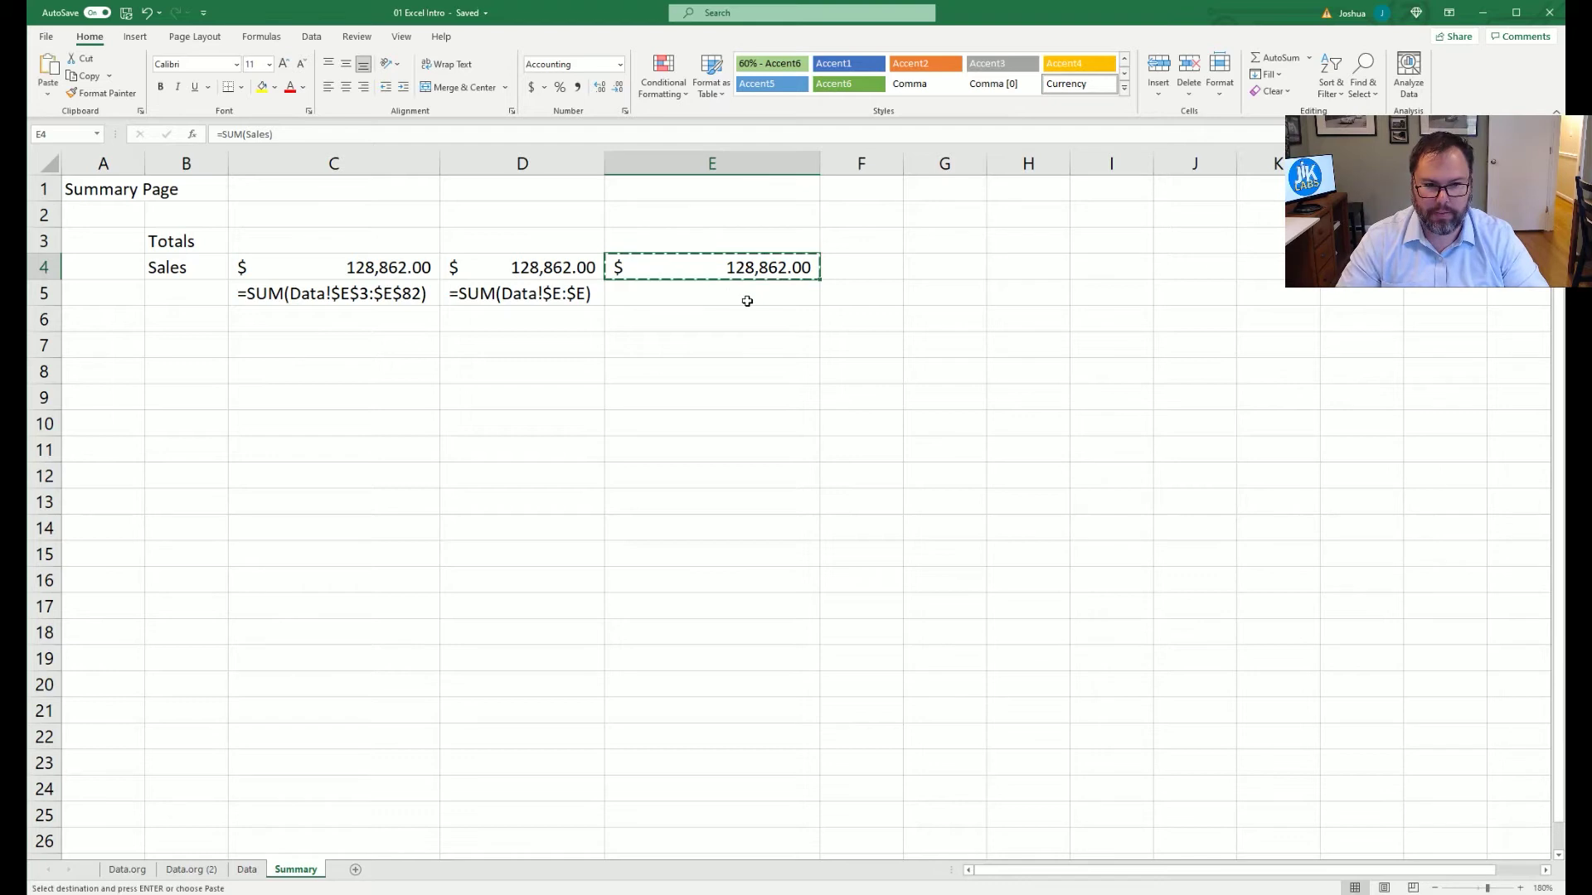
{"action": "left_click", "coordinate": [736, 292]}
{"action": "key", "text": "ctrl+v"}
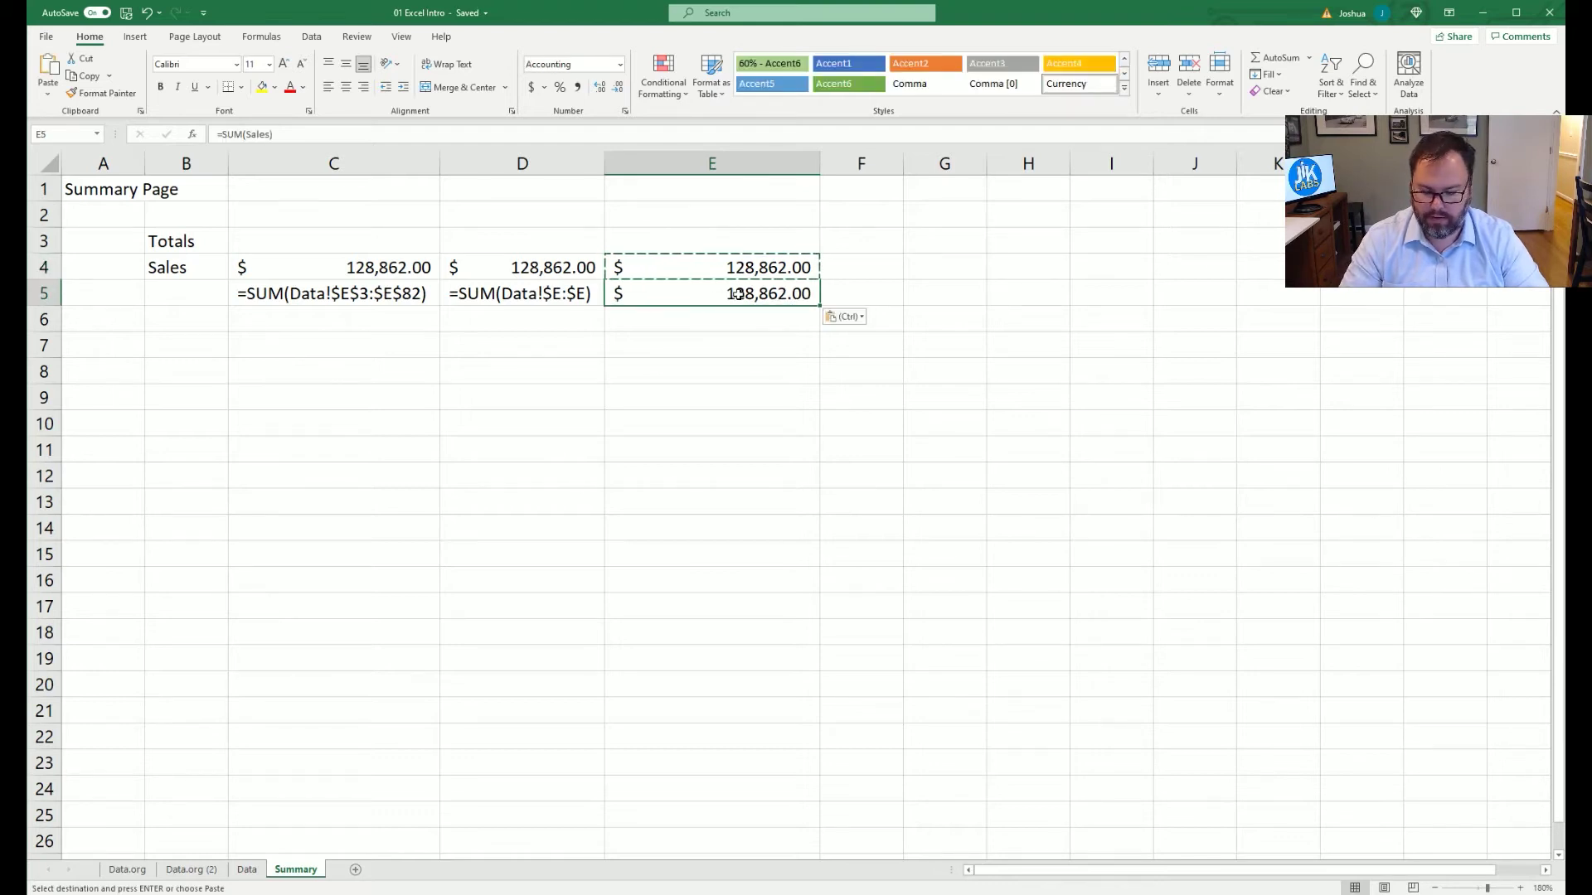
{"action": "double_click", "coordinate": [737, 293]}
{"action": "key", "text": "Home"}
{"action": "key", "text": "Return"}
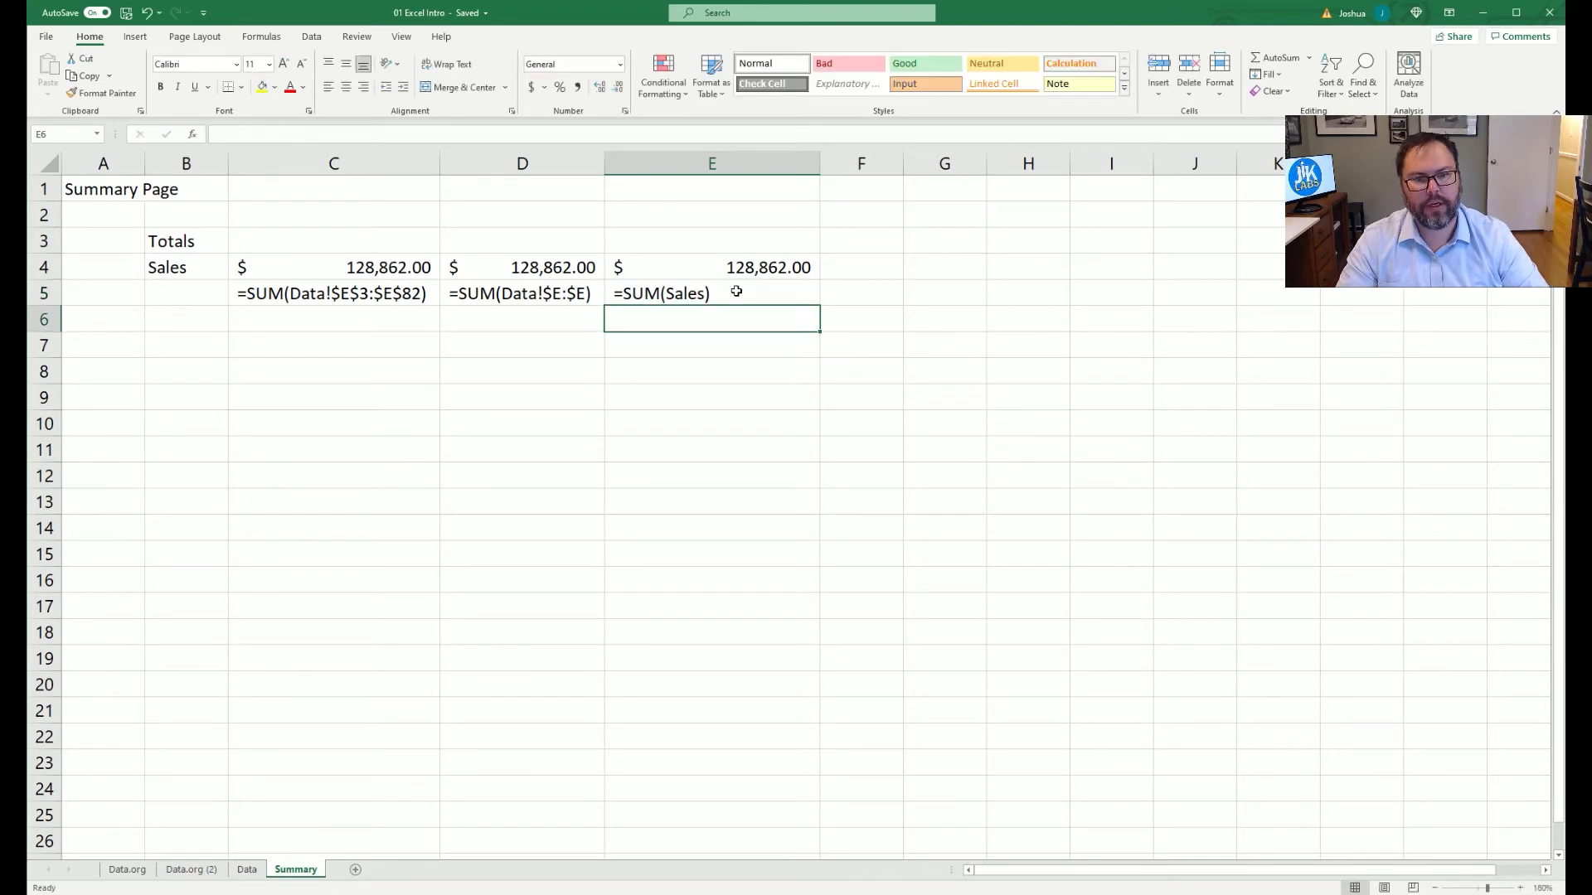
Autofit the widths of columns C through E on the Summary sheet to their contents.
{"action": "left_click", "coordinate": [648, 354]}
{"action": "left_click", "coordinate": [754, 263]}
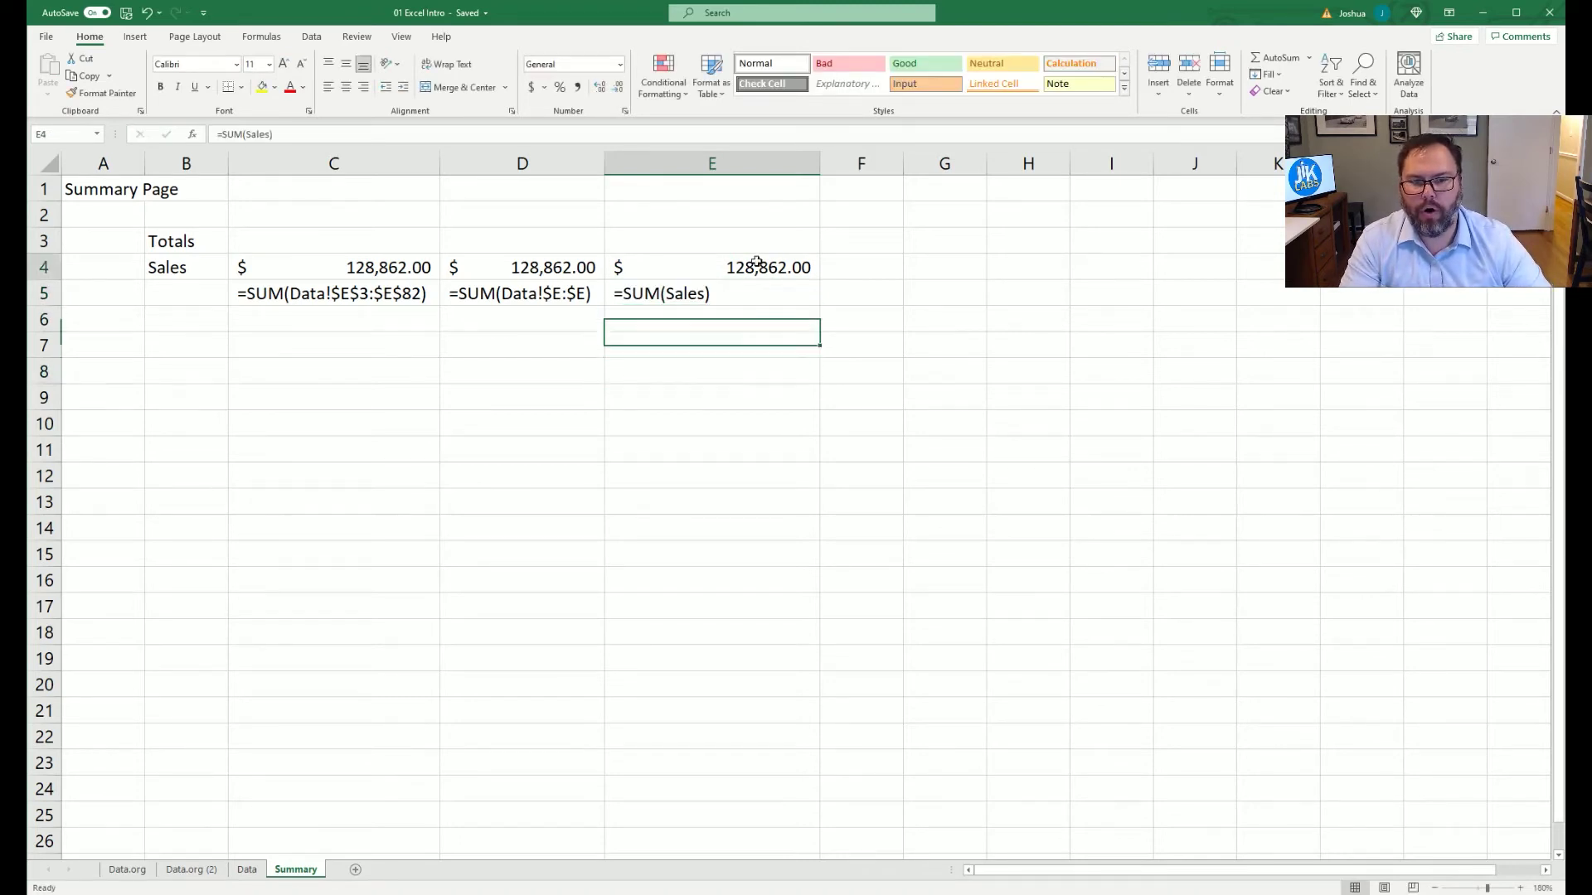
{"action": "double_click", "coordinate": [819, 157]}
{"action": "left_click_drag", "start_coordinate": [647, 163], "coordinate": [408, 164]}
{"action": "double_click", "coordinate": [440, 163]}
{"action": "left_click", "coordinate": [505, 340]}
Compare the three sales totals and their formula texts on the Summary sheet, and review the Sales Amt column on the Data sheet.
{"action": "left_click_drag", "start_coordinate": [355, 268], "coordinate": [657, 266]}
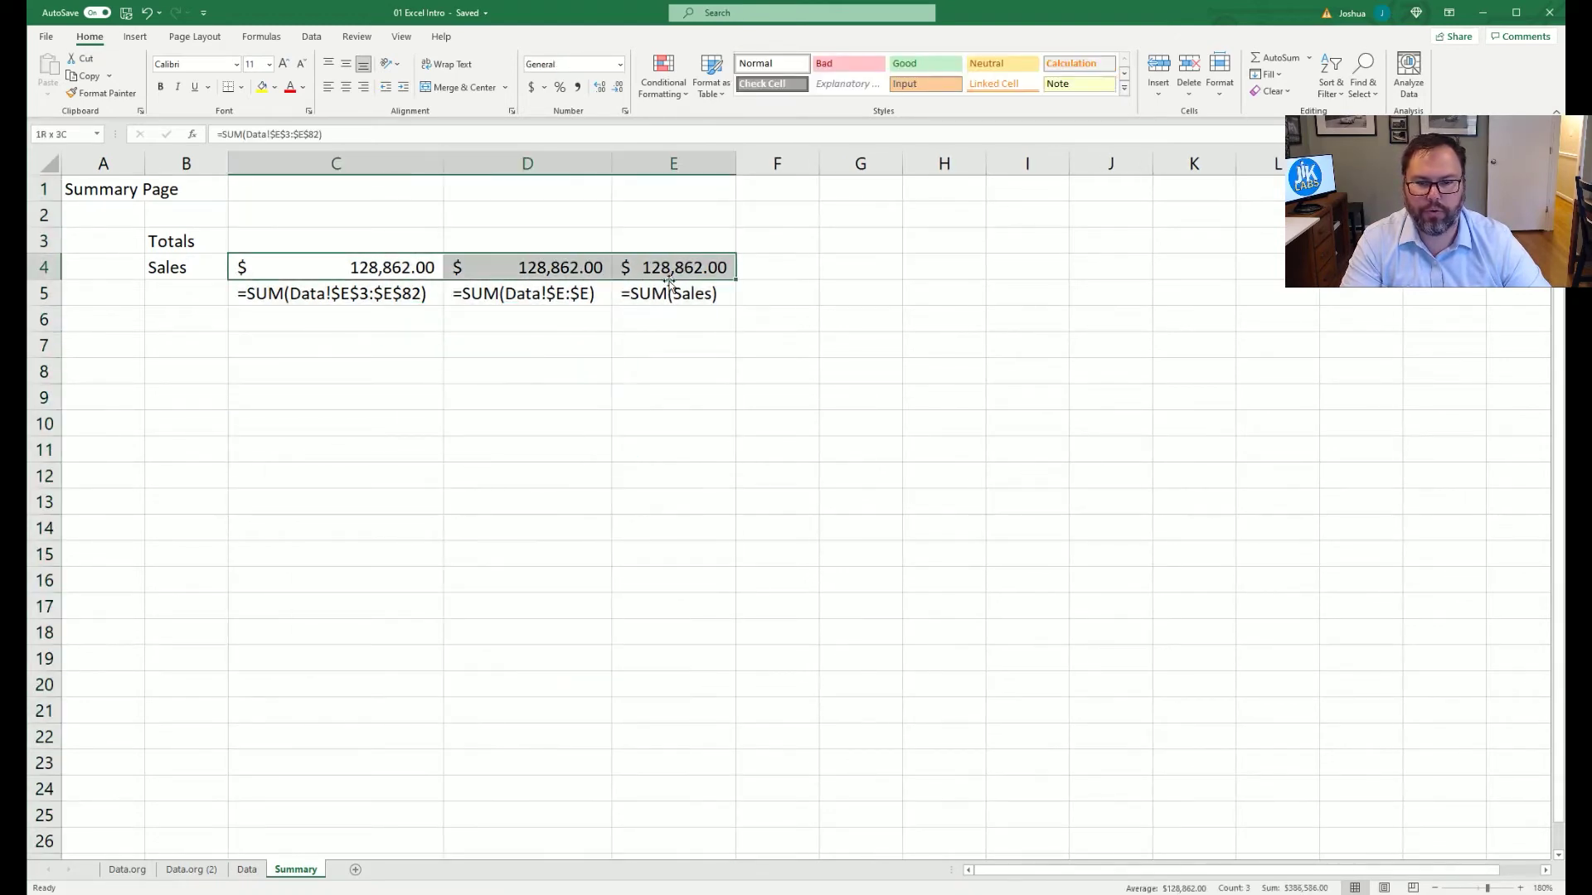
{"action": "left_click", "coordinate": [373, 369]}
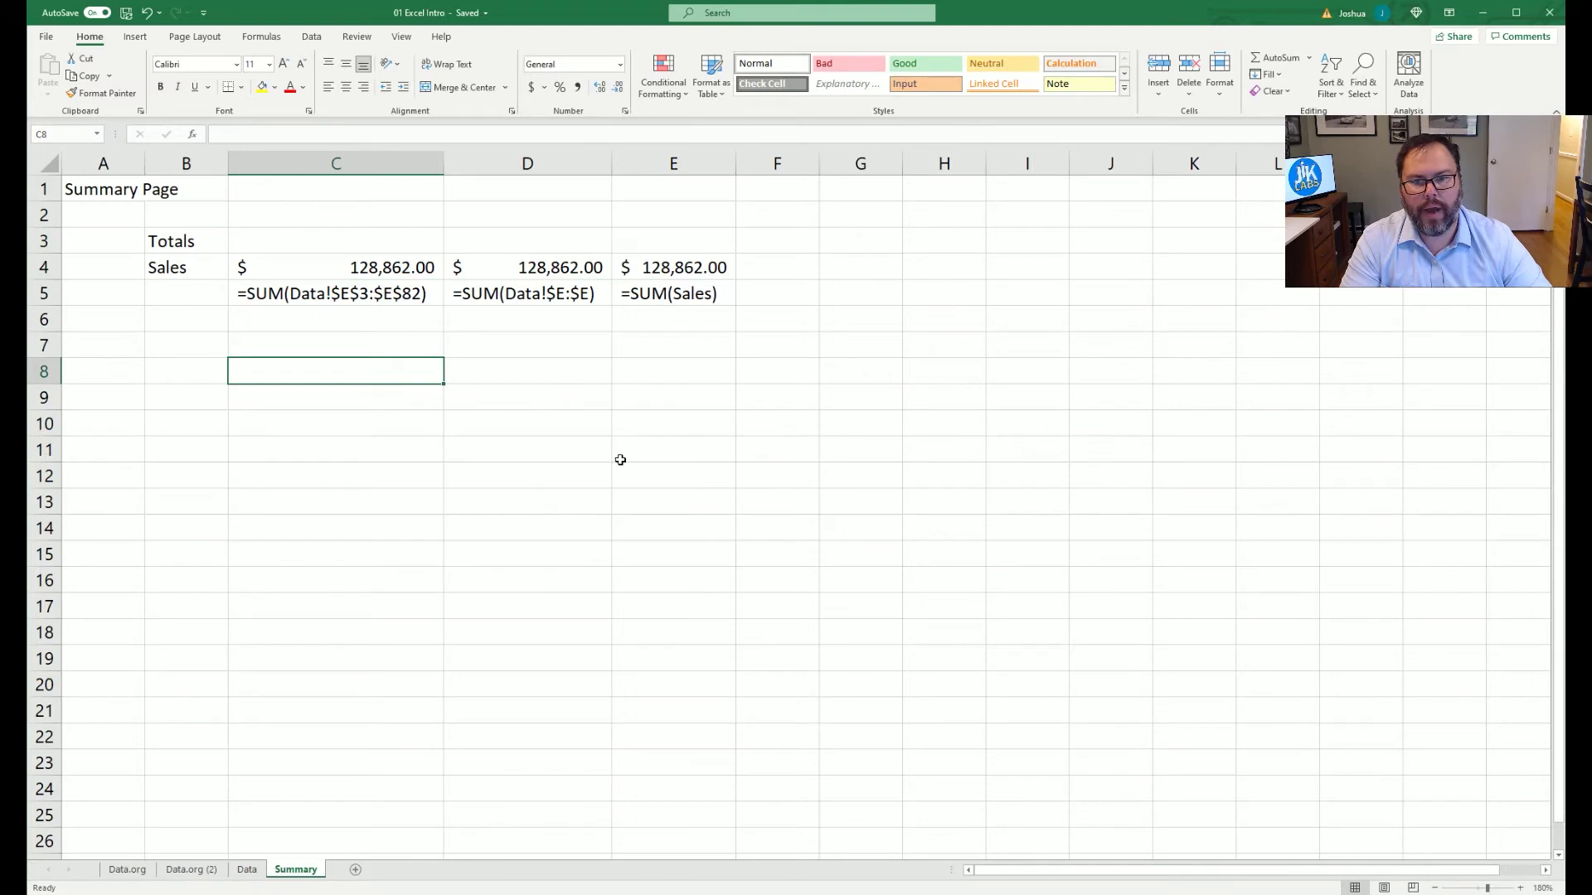
{"action": "left_click", "coordinate": [240, 296]}
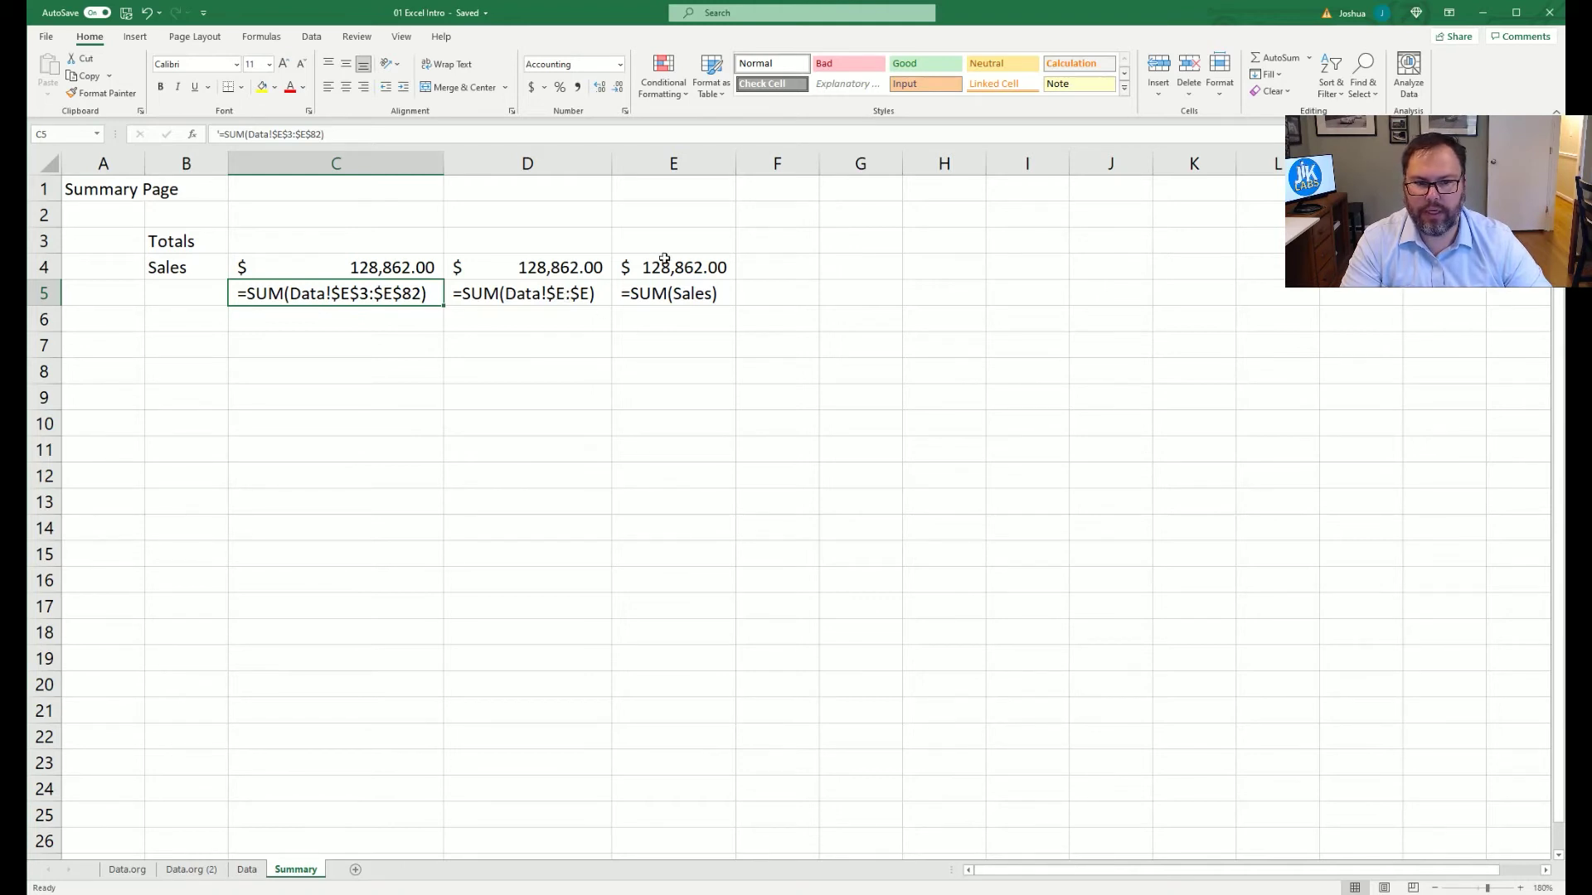
{"action": "left_click", "coordinate": [693, 298]}
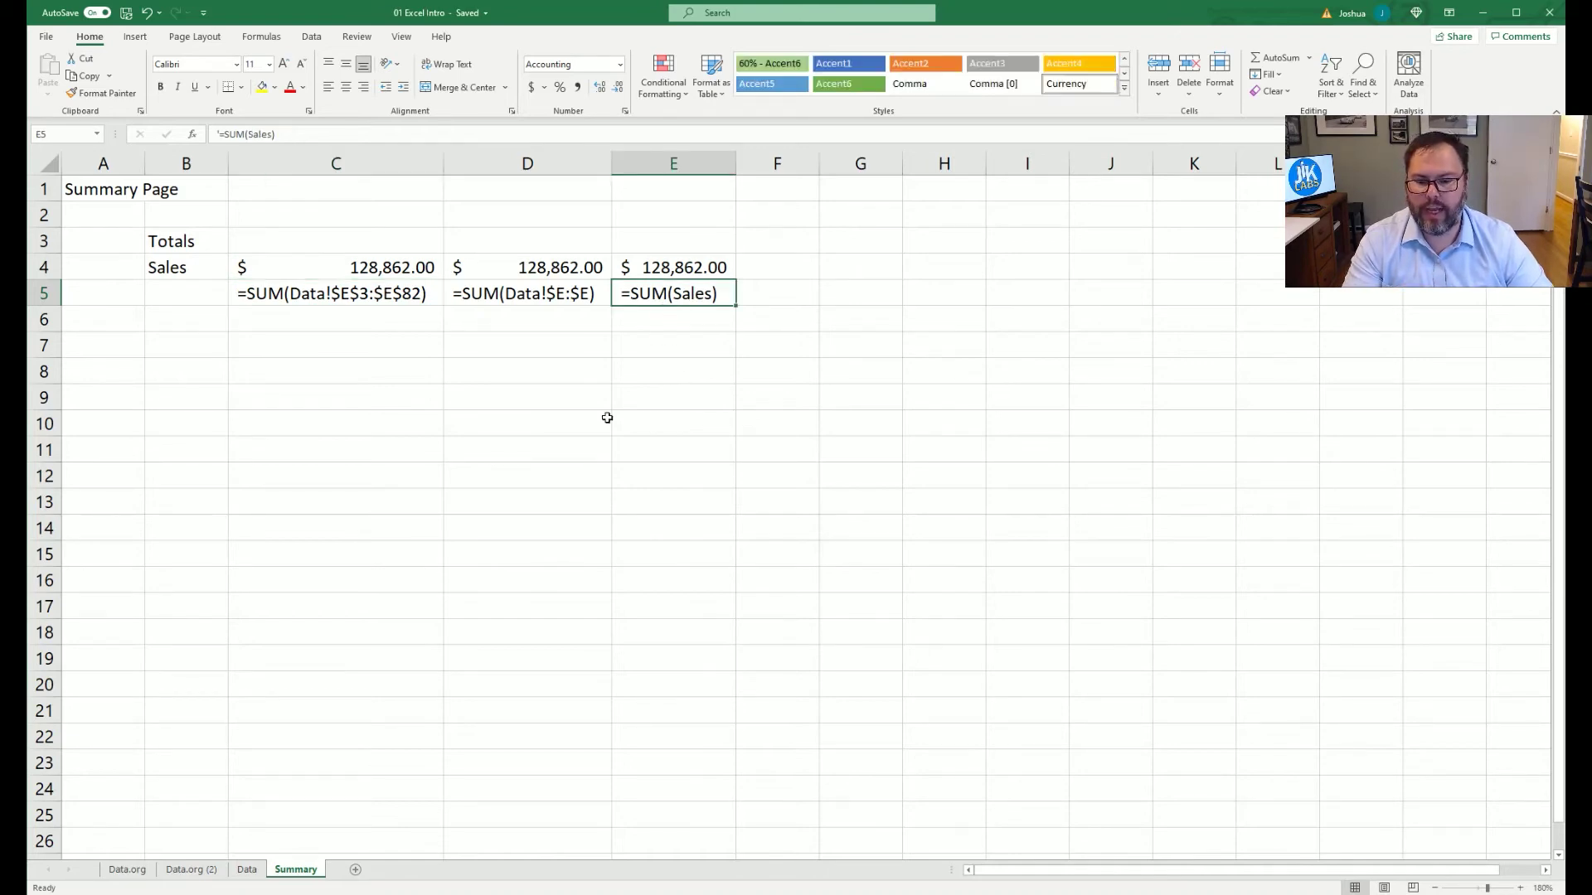
{"action": "left_click", "coordinate": [247, 869]}
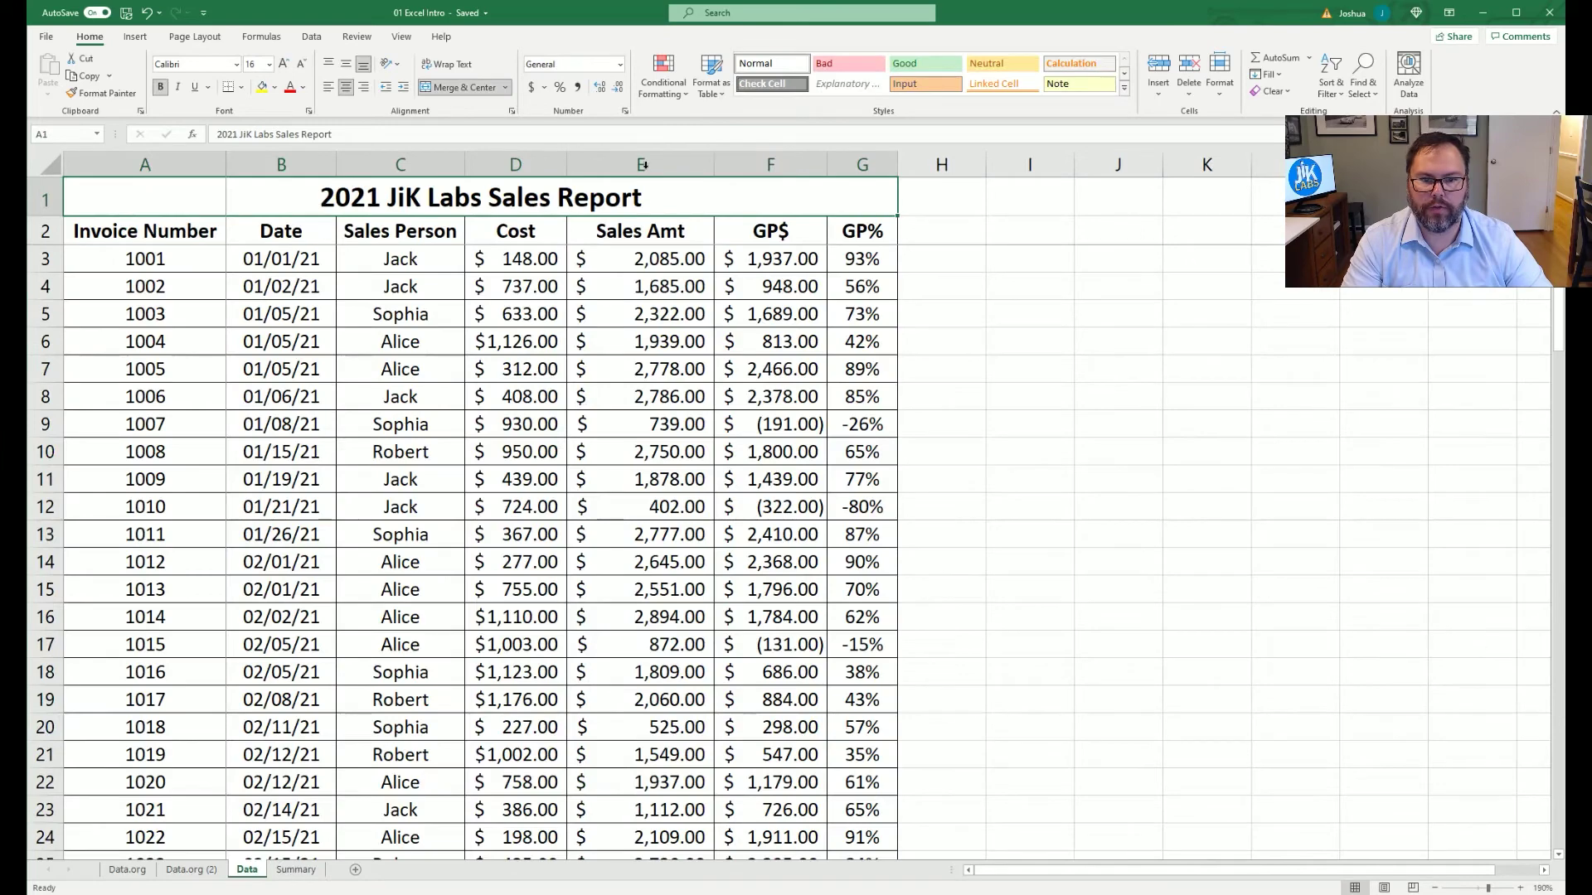
{"action": "left_click", "coordinate": [613, 170]}
{"action": "scroll", "coordinate": [634, 484], "scroll_direction": "down", "scroll_amount": 15}
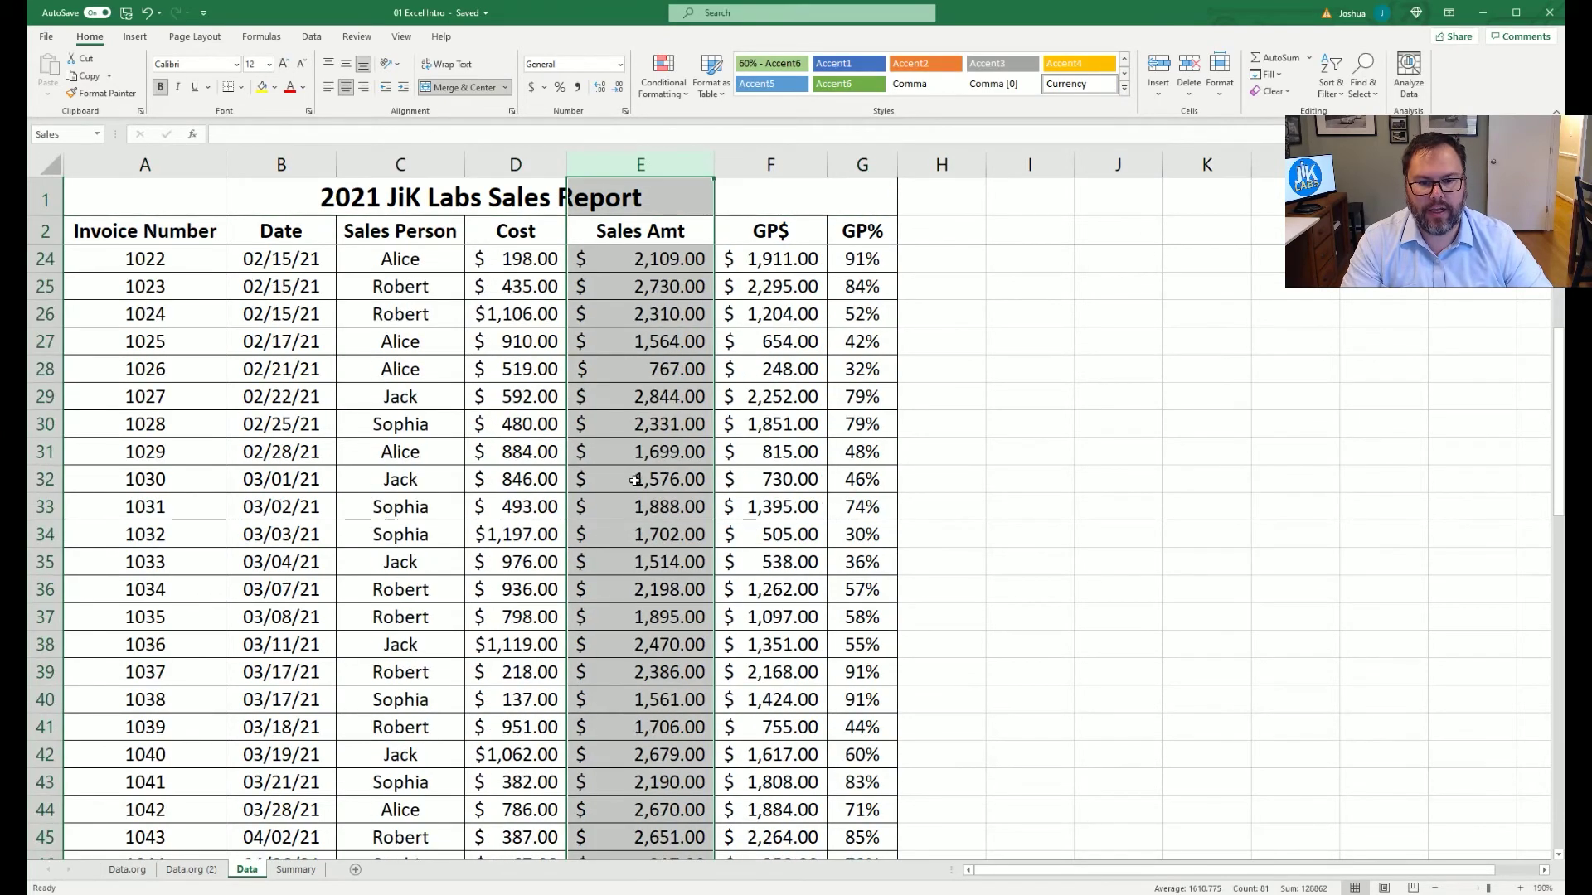
{"action": "scroll", "coordinate": [634, 481], "scroll_direction": "up", "scroll_amount": 12}
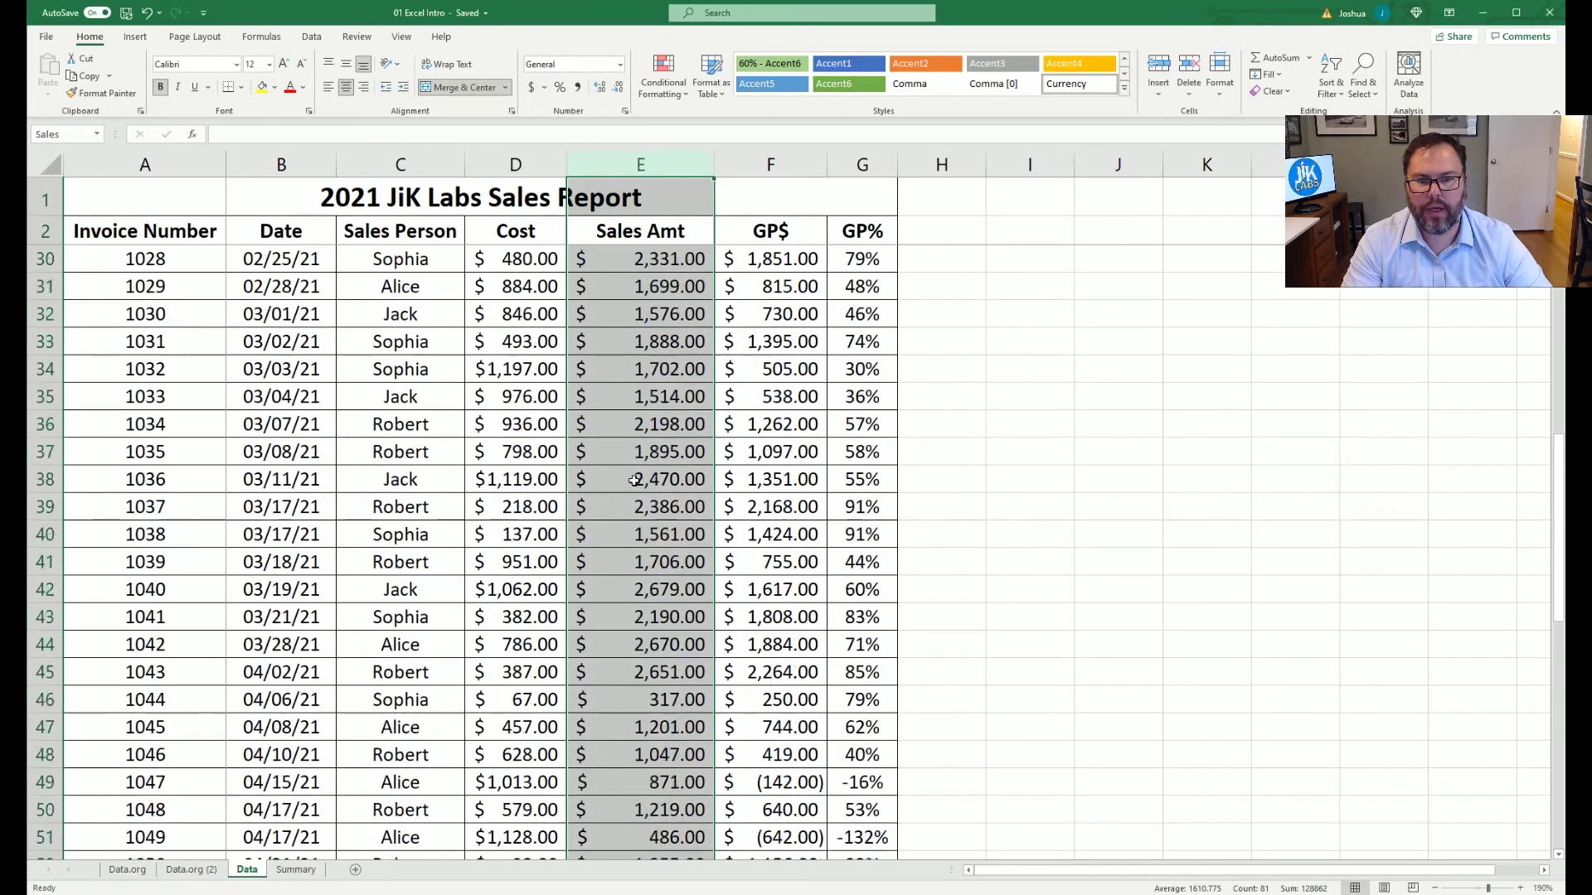
{"action": "left_click", "coordinate": [295, 869]}
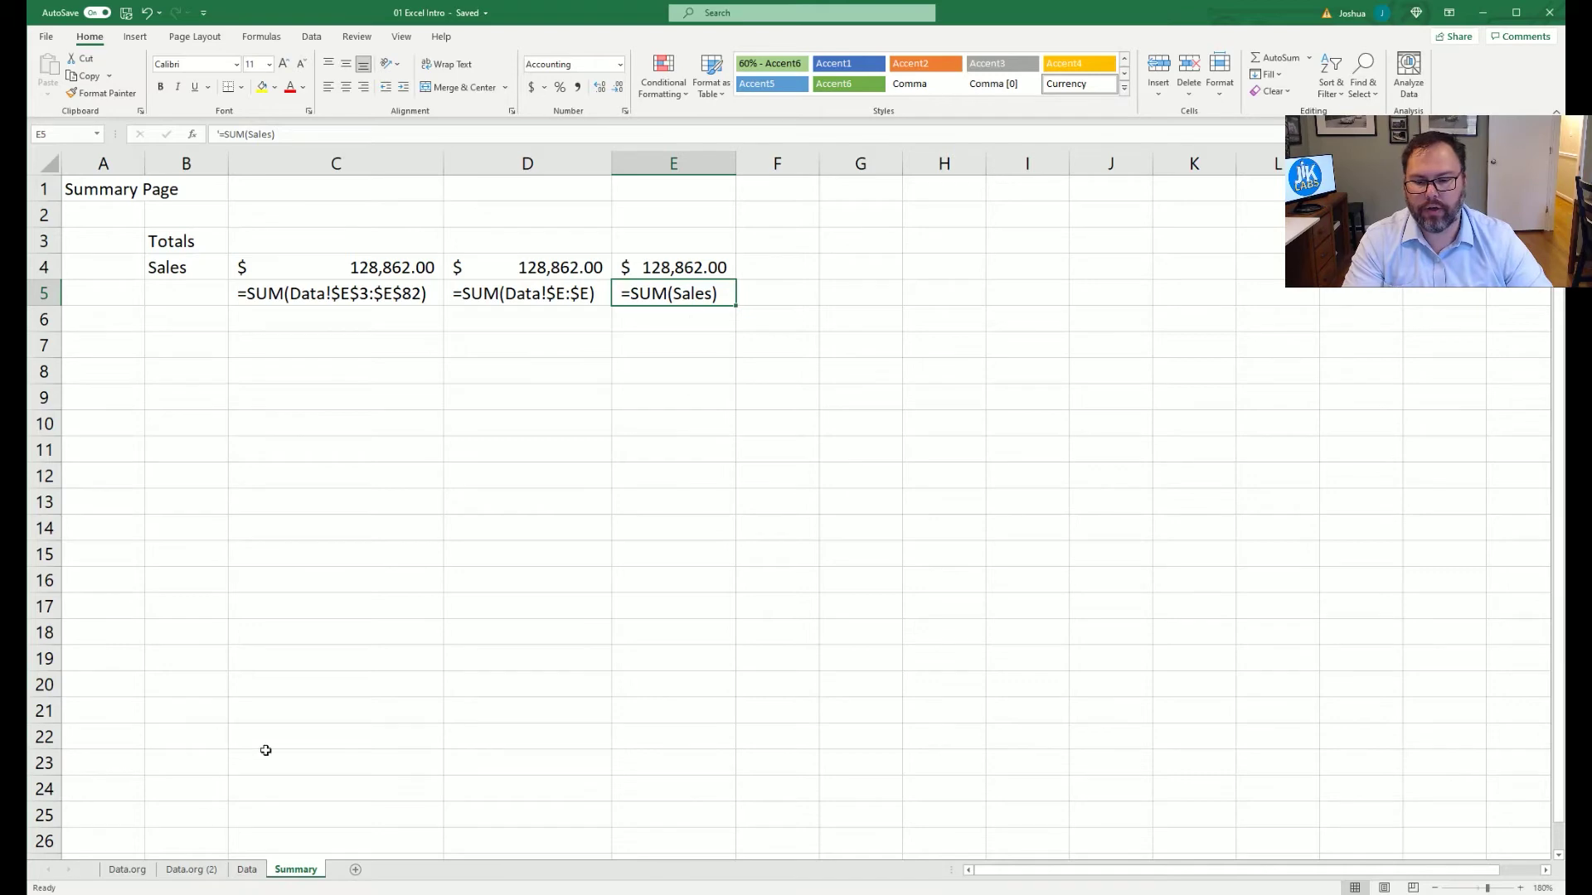
Define two Workbook-scope names on the Data sheet: GP for the whole column F and Cost for the whole column D.
{"action": "left_click", "coordinate": [249, 869]}
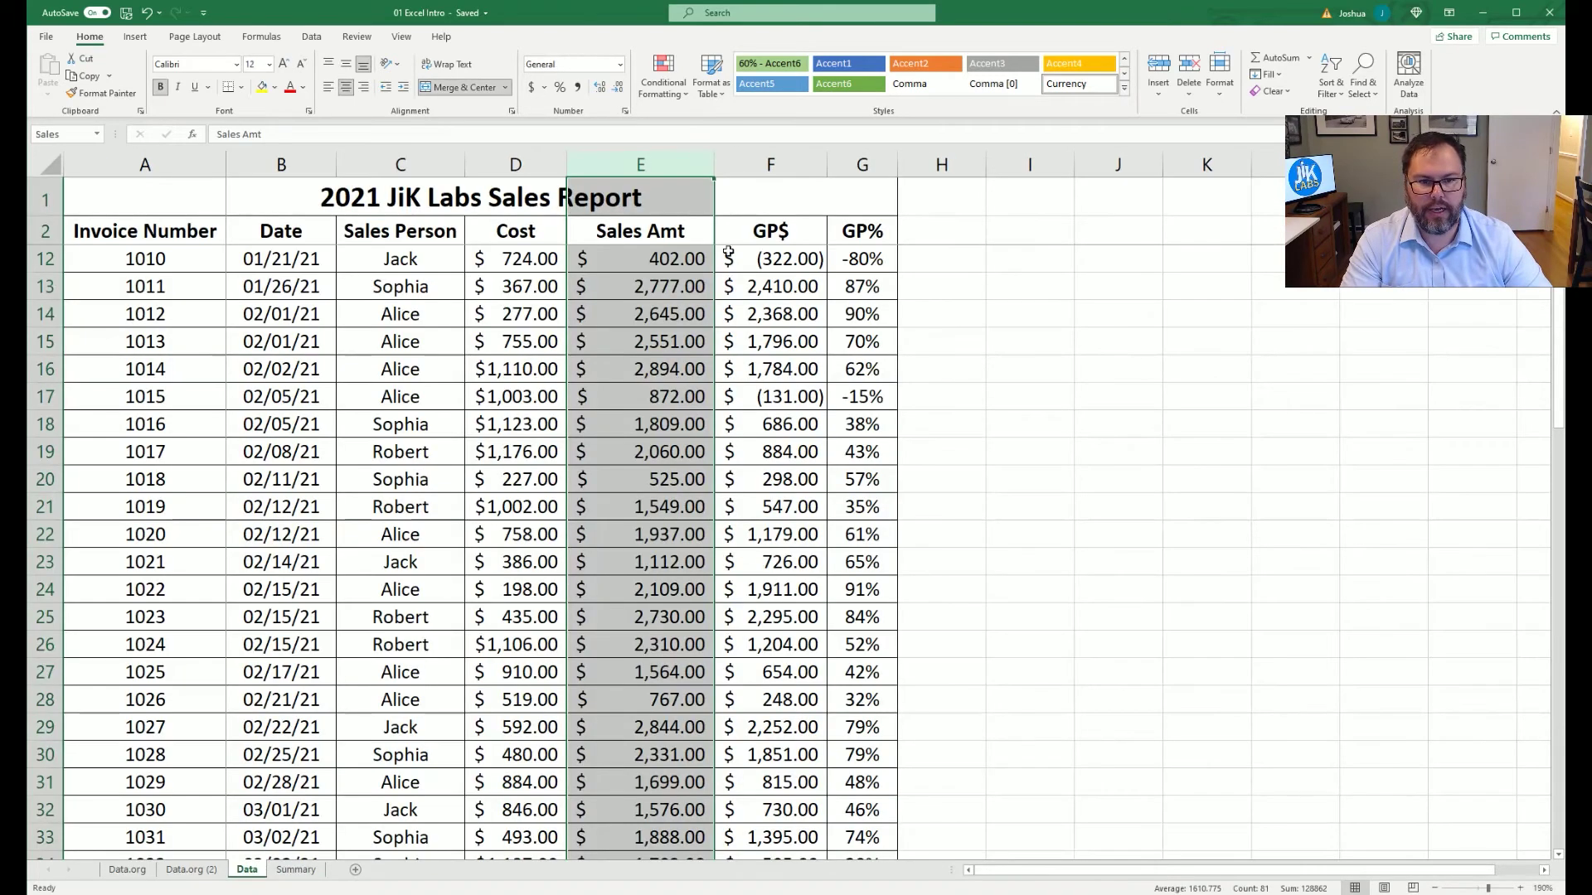
{"action": "left_click", "coordinate": [767, 182]}
{"action": "left_click", "coordinate": [771, 165]}
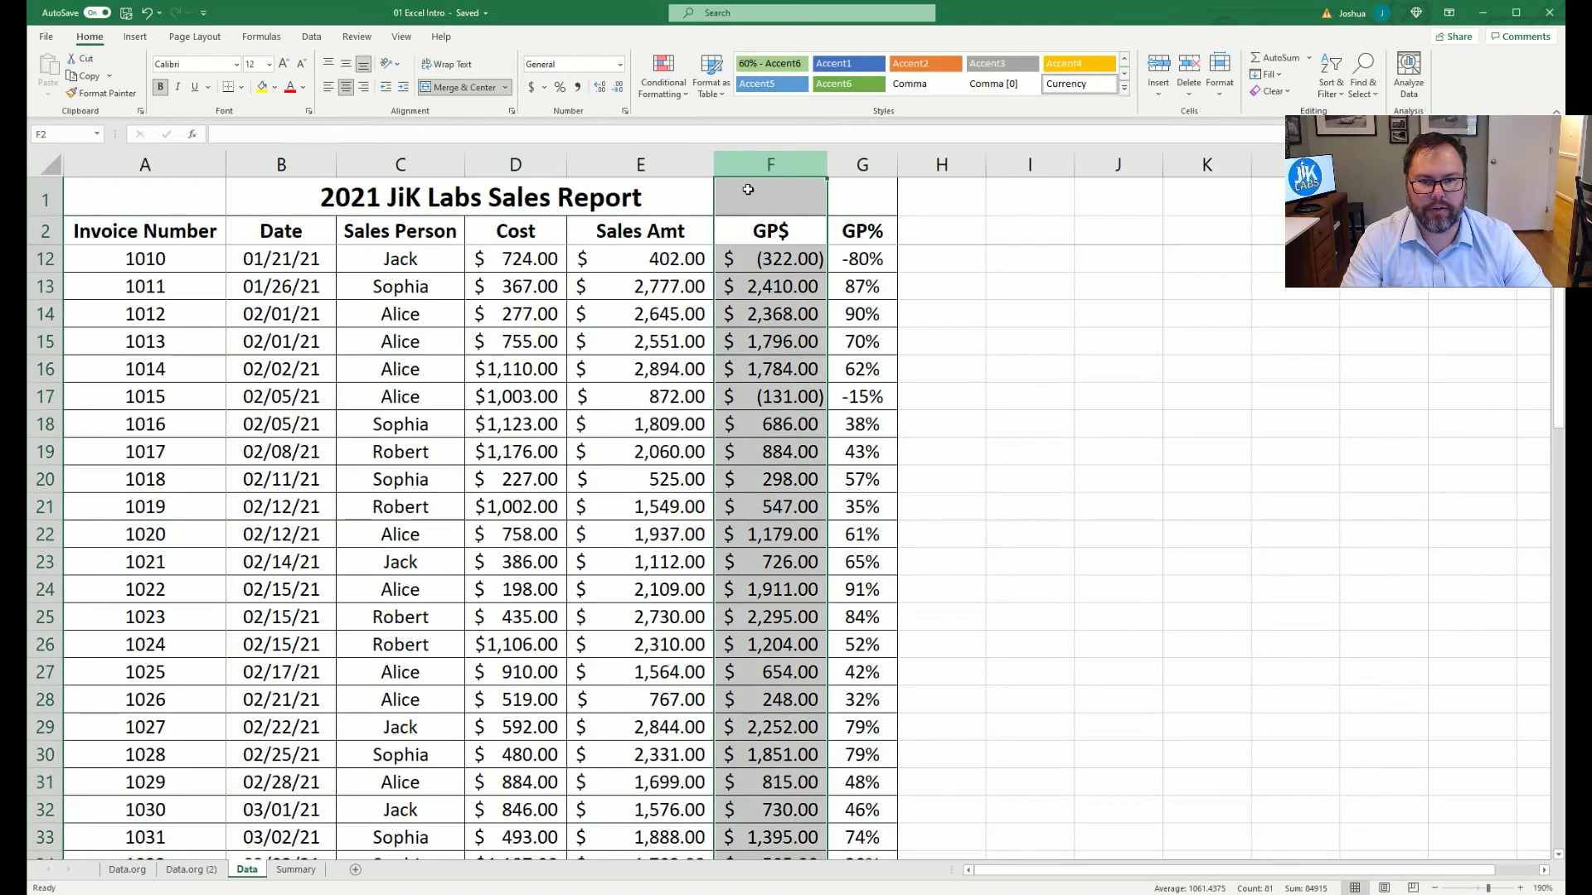
{"action": "left_click", "coordinate": [264, 39]}
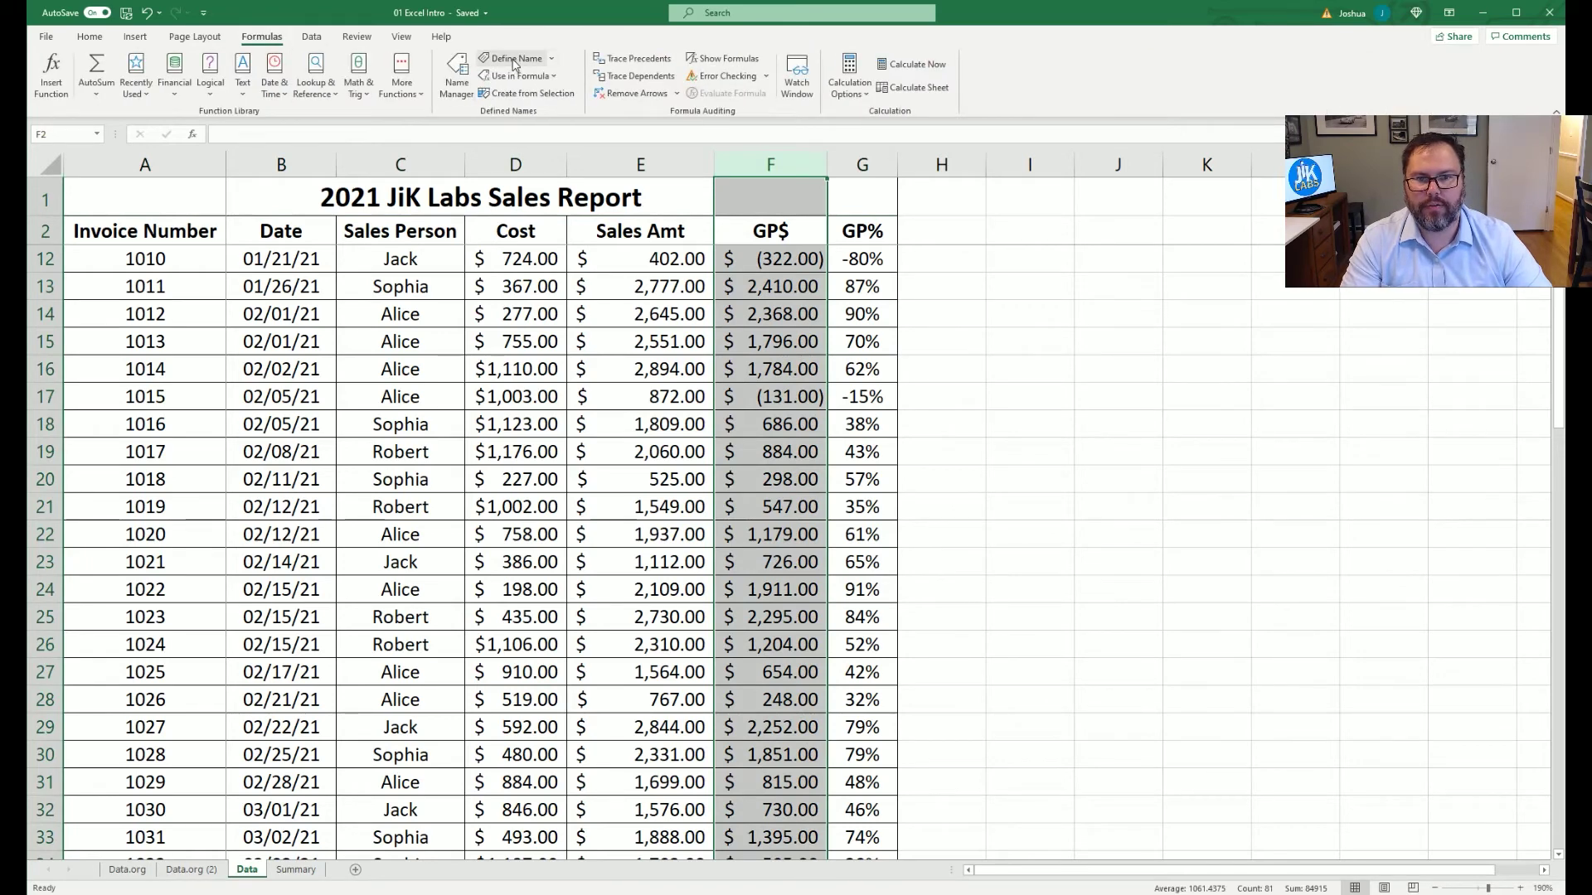
{"action": "left_click", "coordinate": [514, 64]}
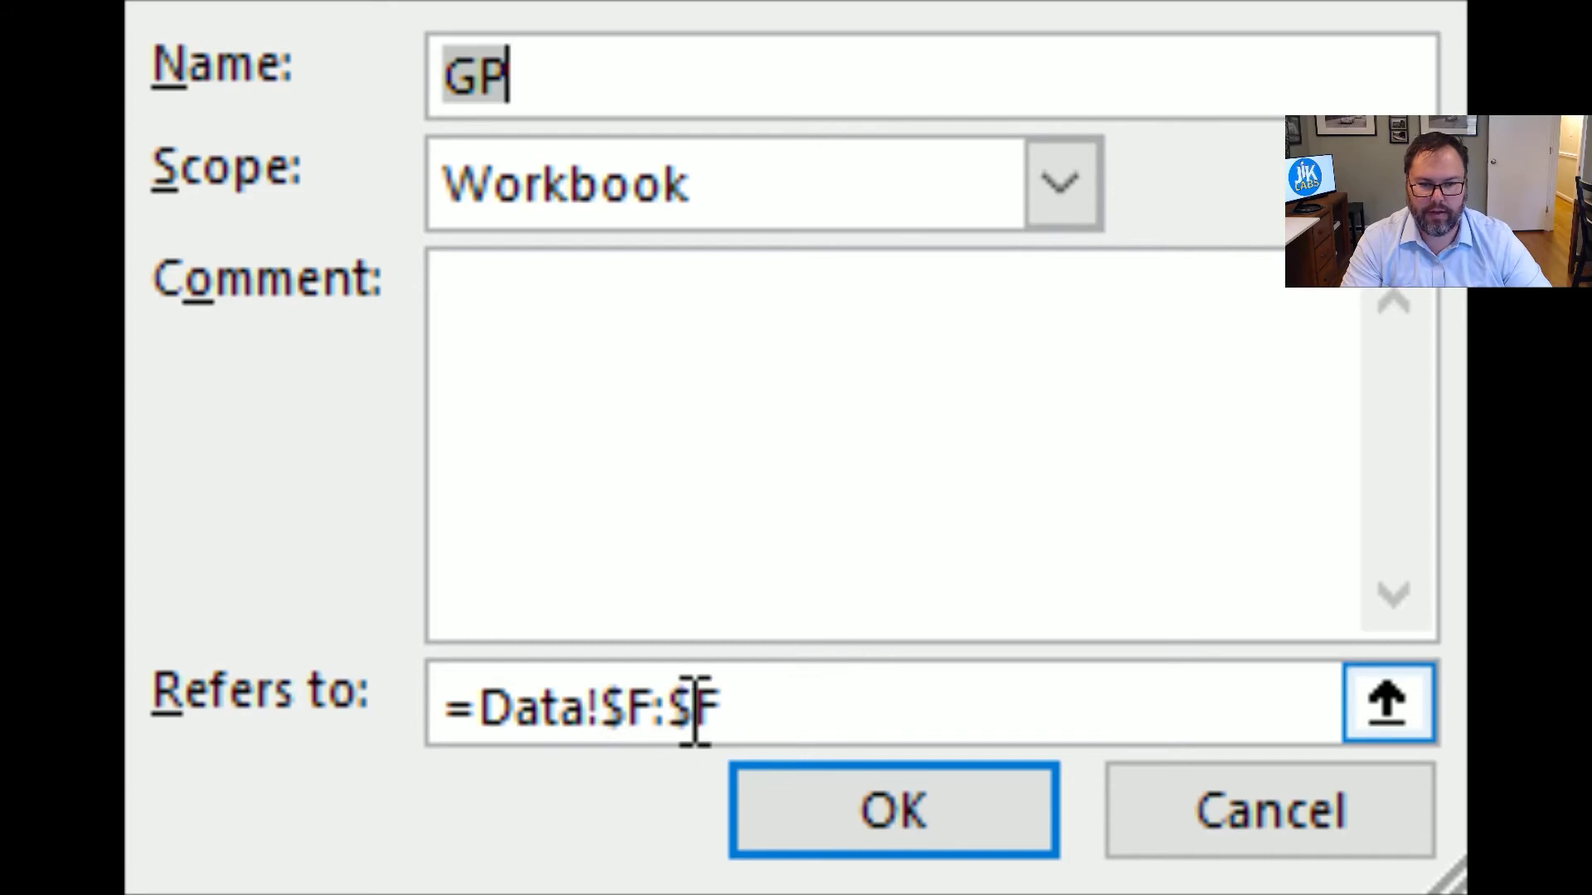
{"action": "left_click", "coordinate": [815, 802]}
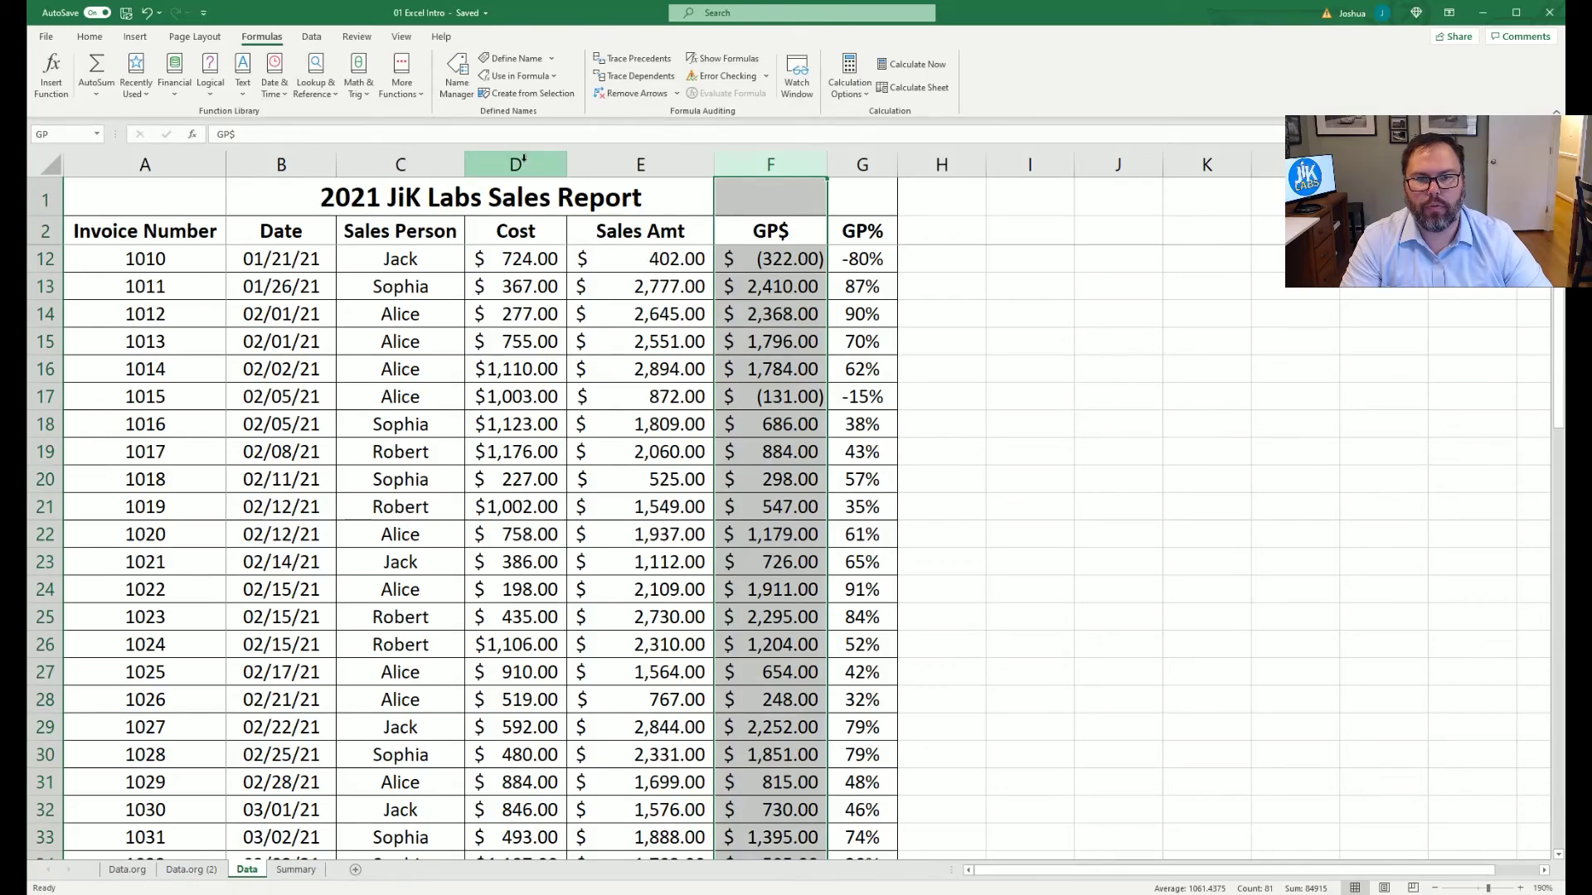
{"action": "left_click", "coordinate": [523, 159]}
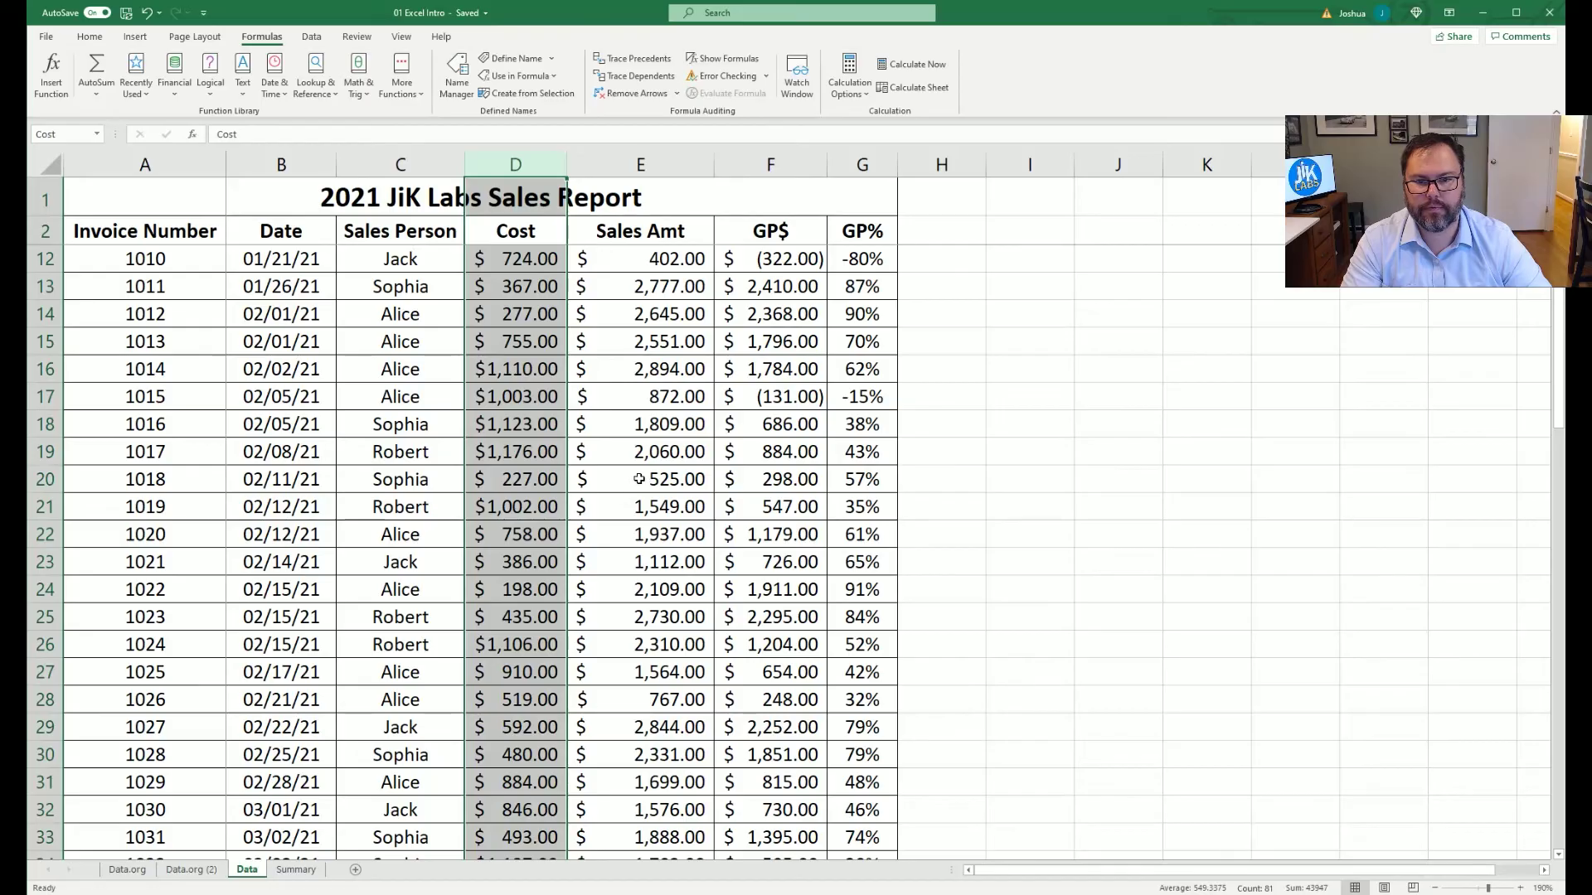
{"action": "left_click", "coordinate": [640, 477]}
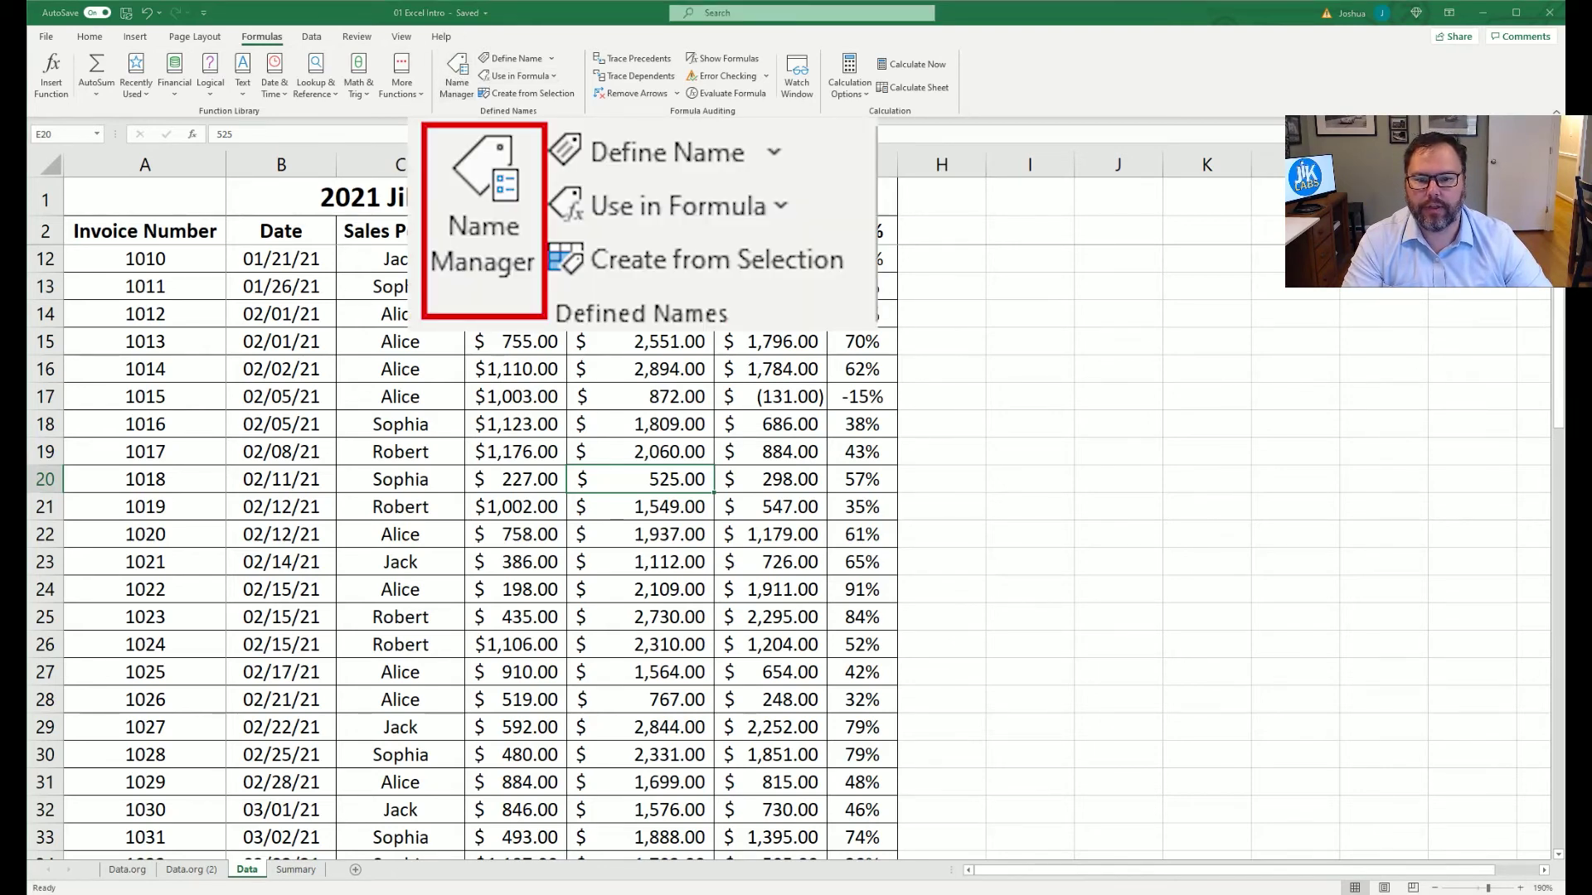
Review the workbook's defined names and the ranges they refer to in the Name Manager, including Cost, GP, Sales, Print_Area and Print_Titles.
{"action": "key", "text": "ctrl+F3"}
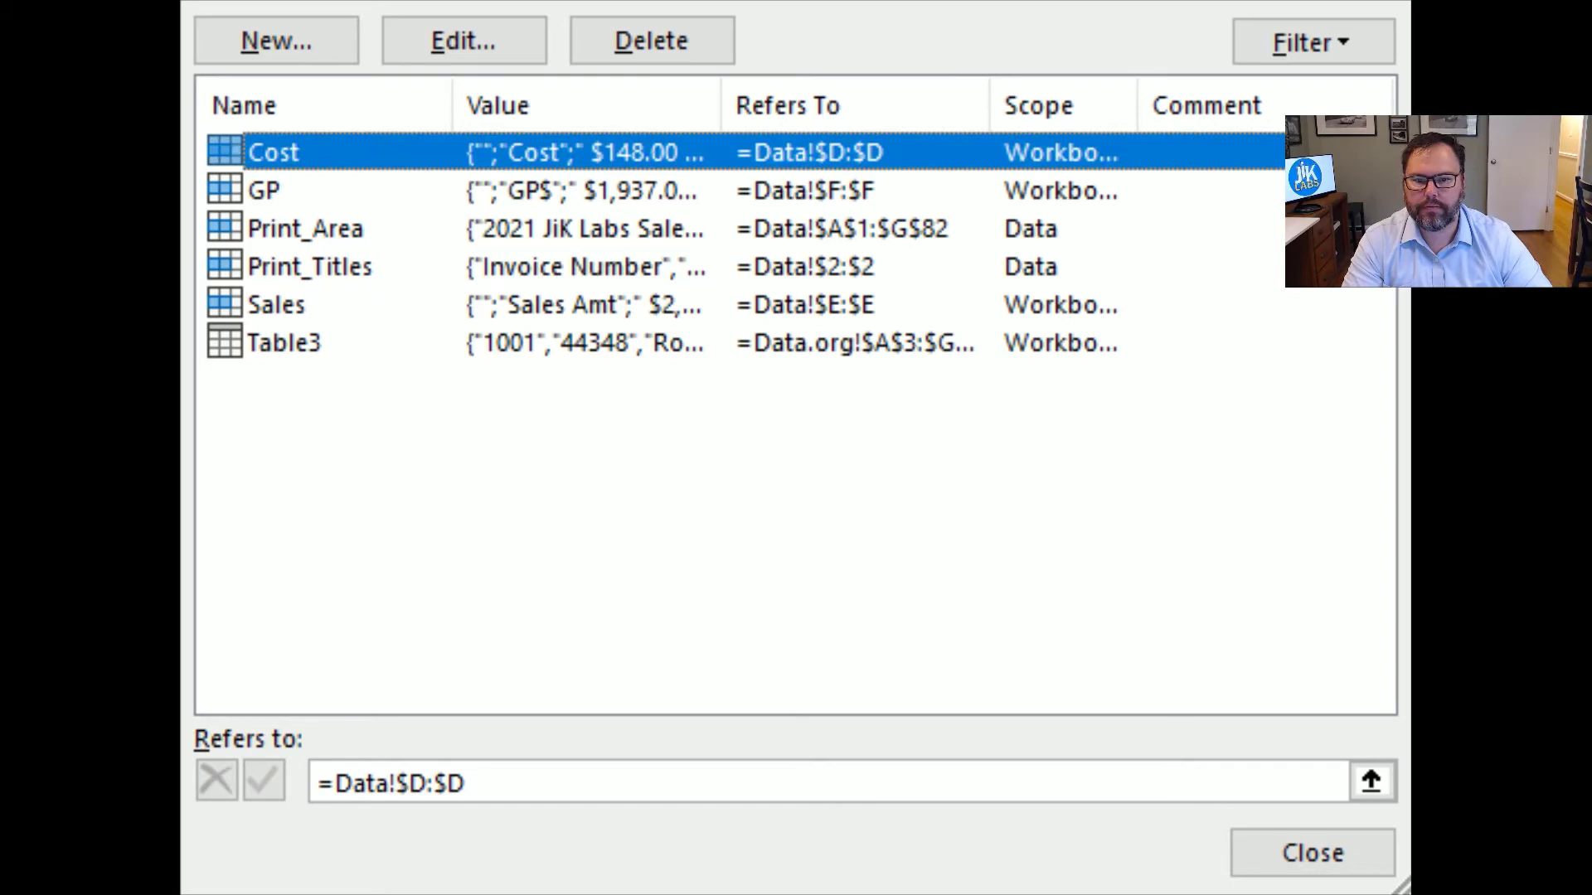
{"action": "left_click_drag", "start_coordinate": [452, 103], "coordinate": [502, 105]}
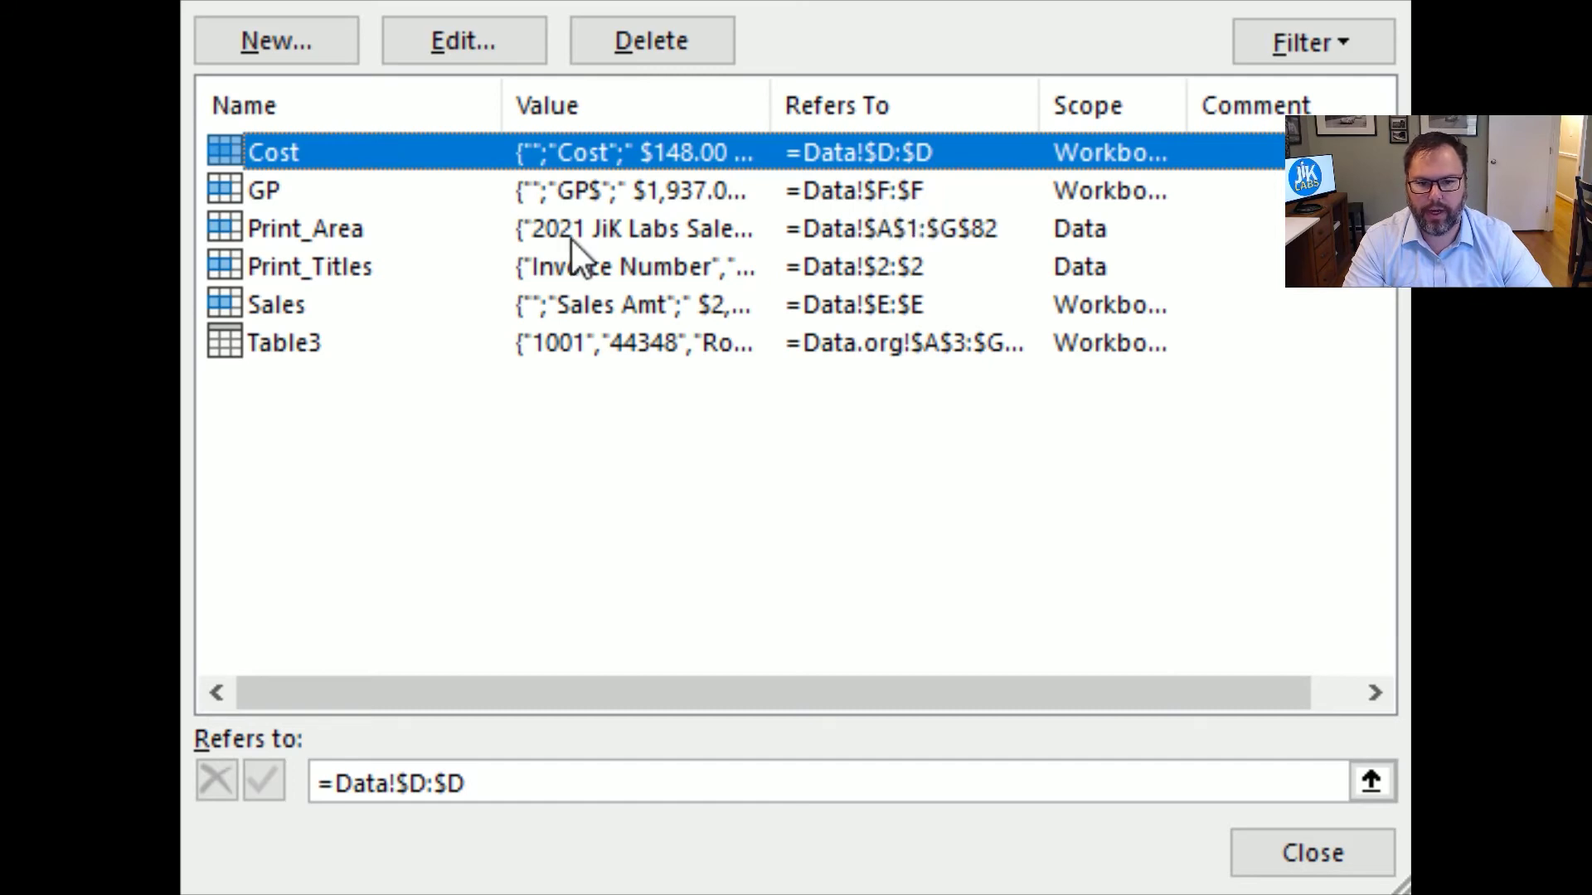
{"action": "left_click", "coordinate": [282, 316]}
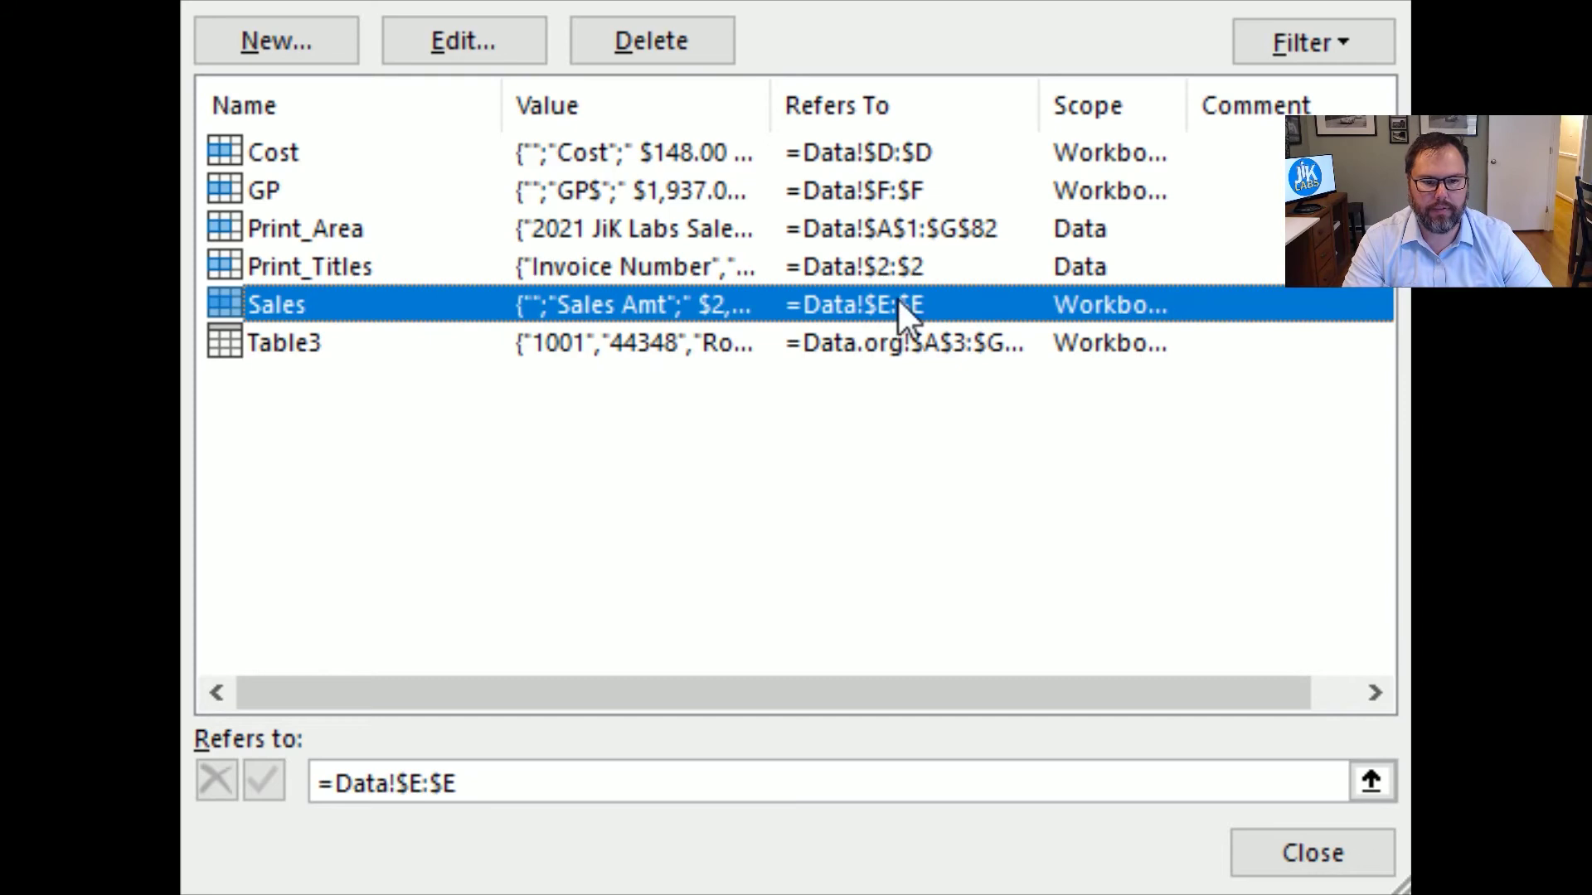
{"action": "left_click", "coordinate": [536, 236]}
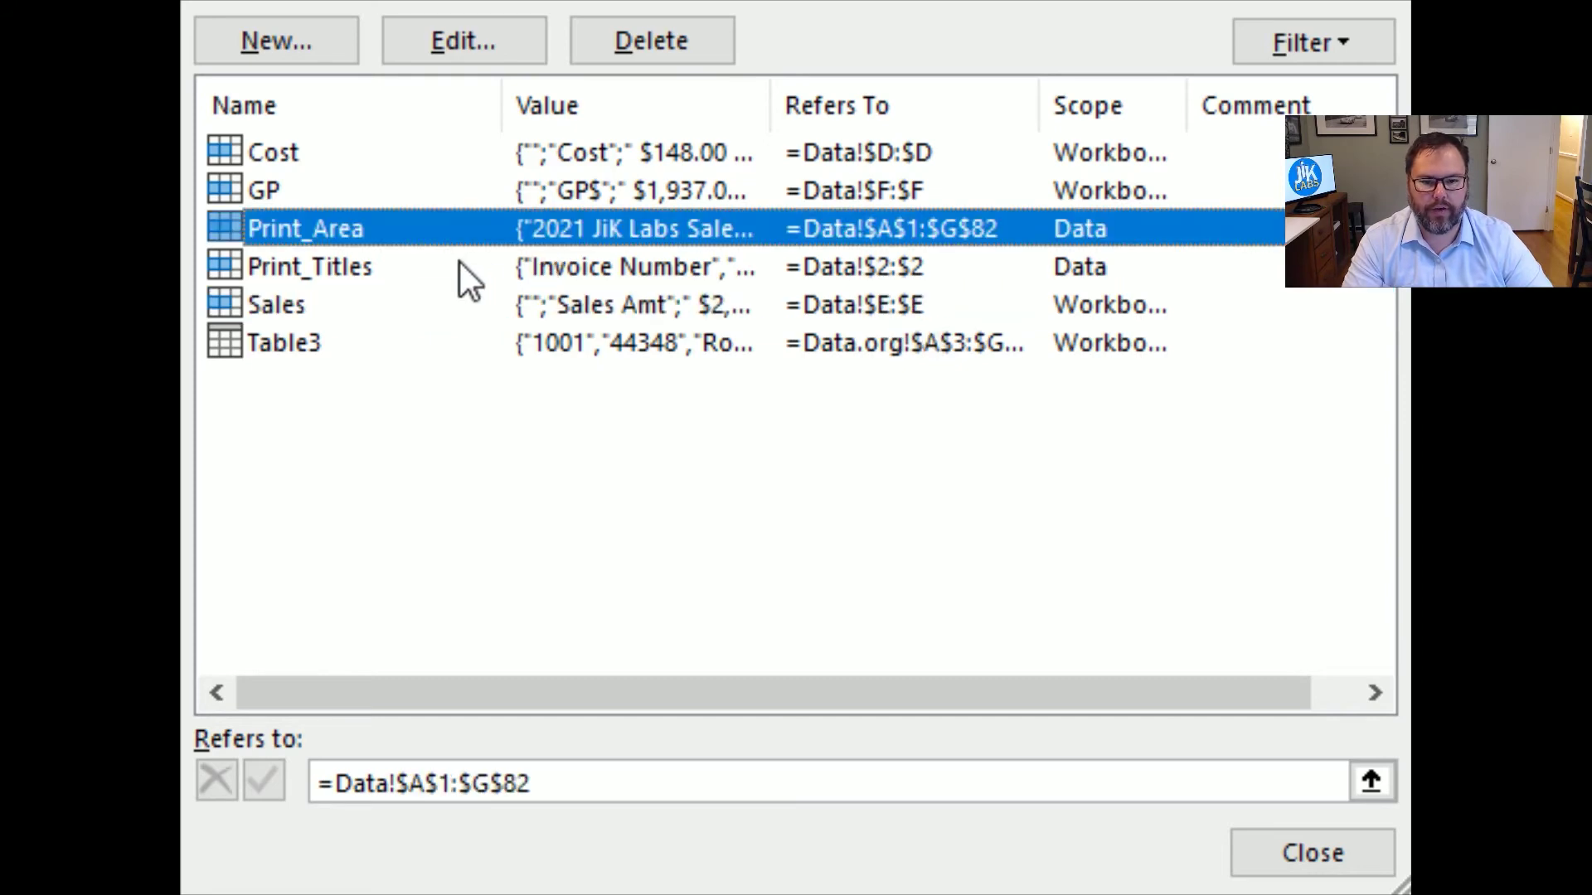
{"action": "left_click", "coordinate": [456, 262]}
{"action": "left_click", "coordinate": [378, 238]}
{"action": "left_click", "coordinate": [352, 270]}
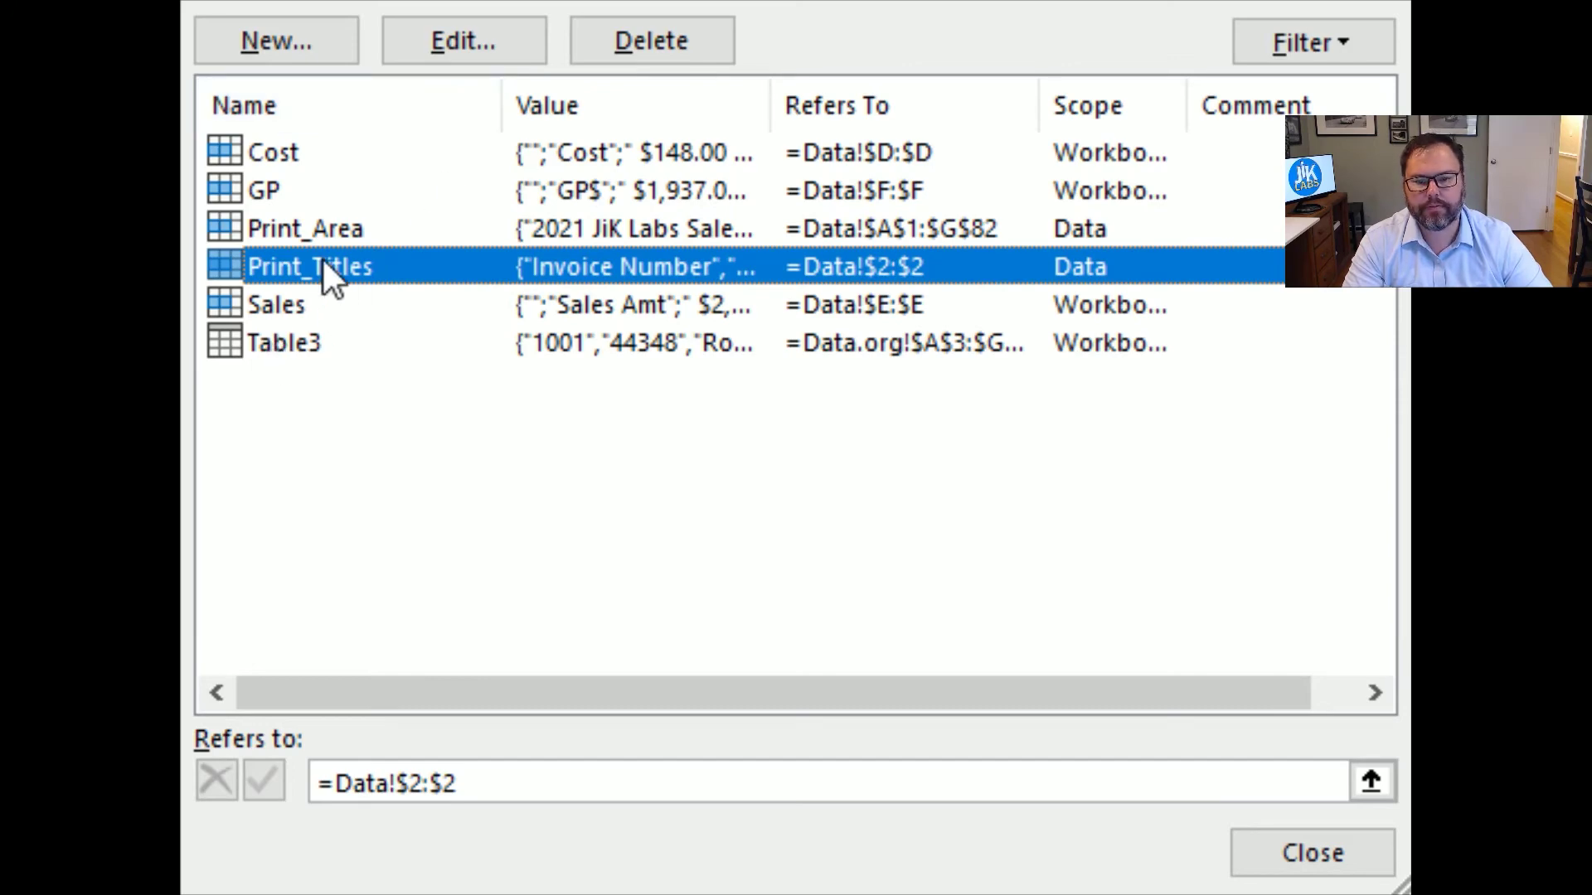
{"action": "left_click", "coordinate": [307, 149]}
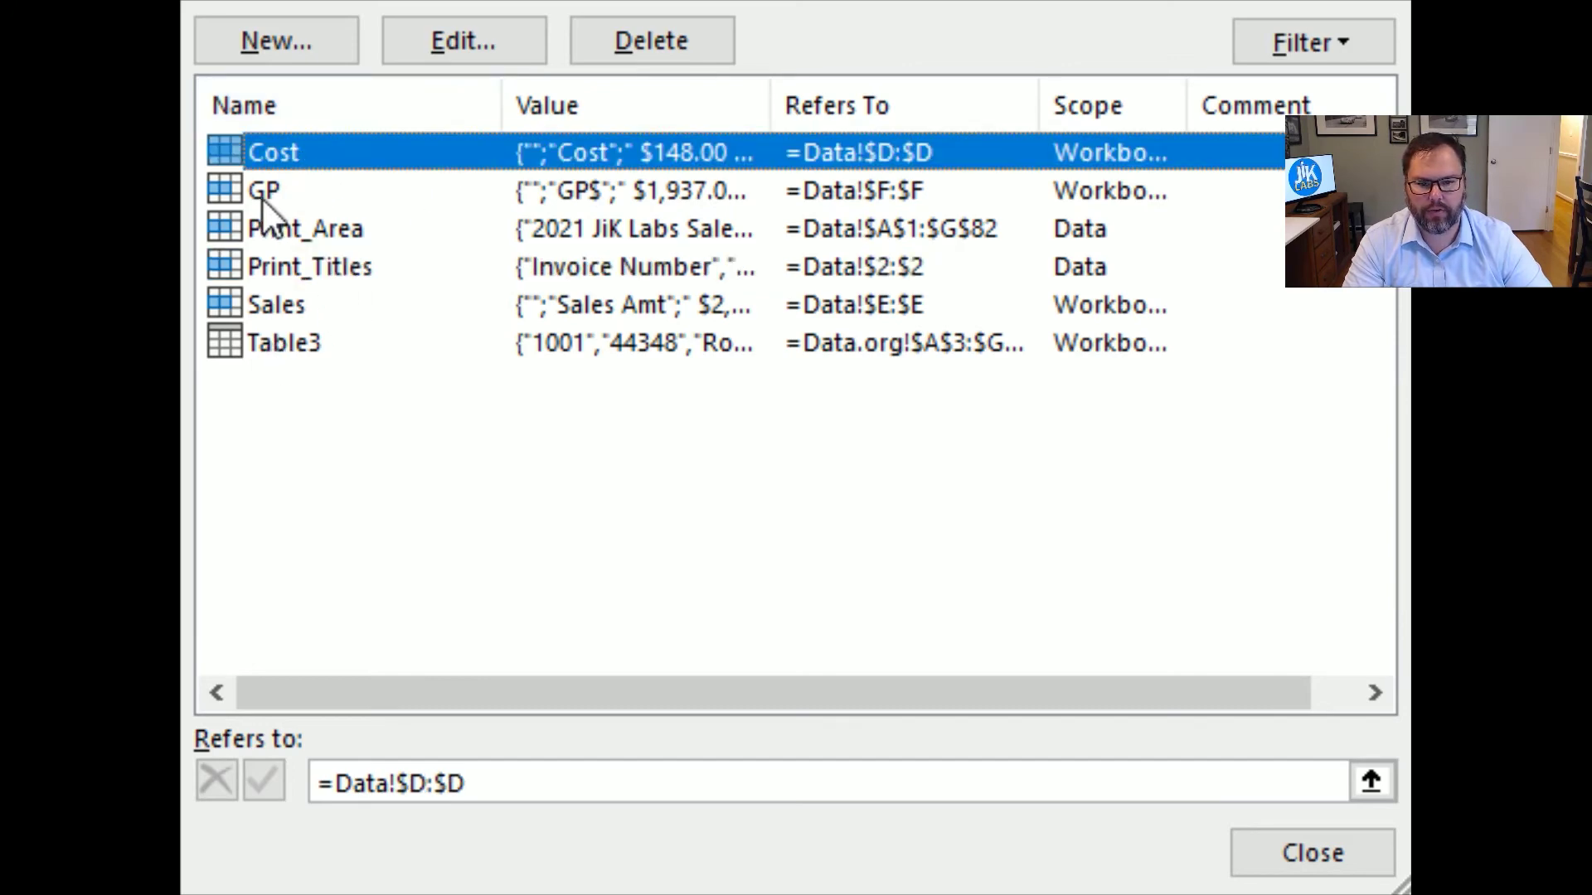
{"action": "left_click", "coordinate": [262, 196]}
{"action": "left_click", "coordinate": [261, 300]}
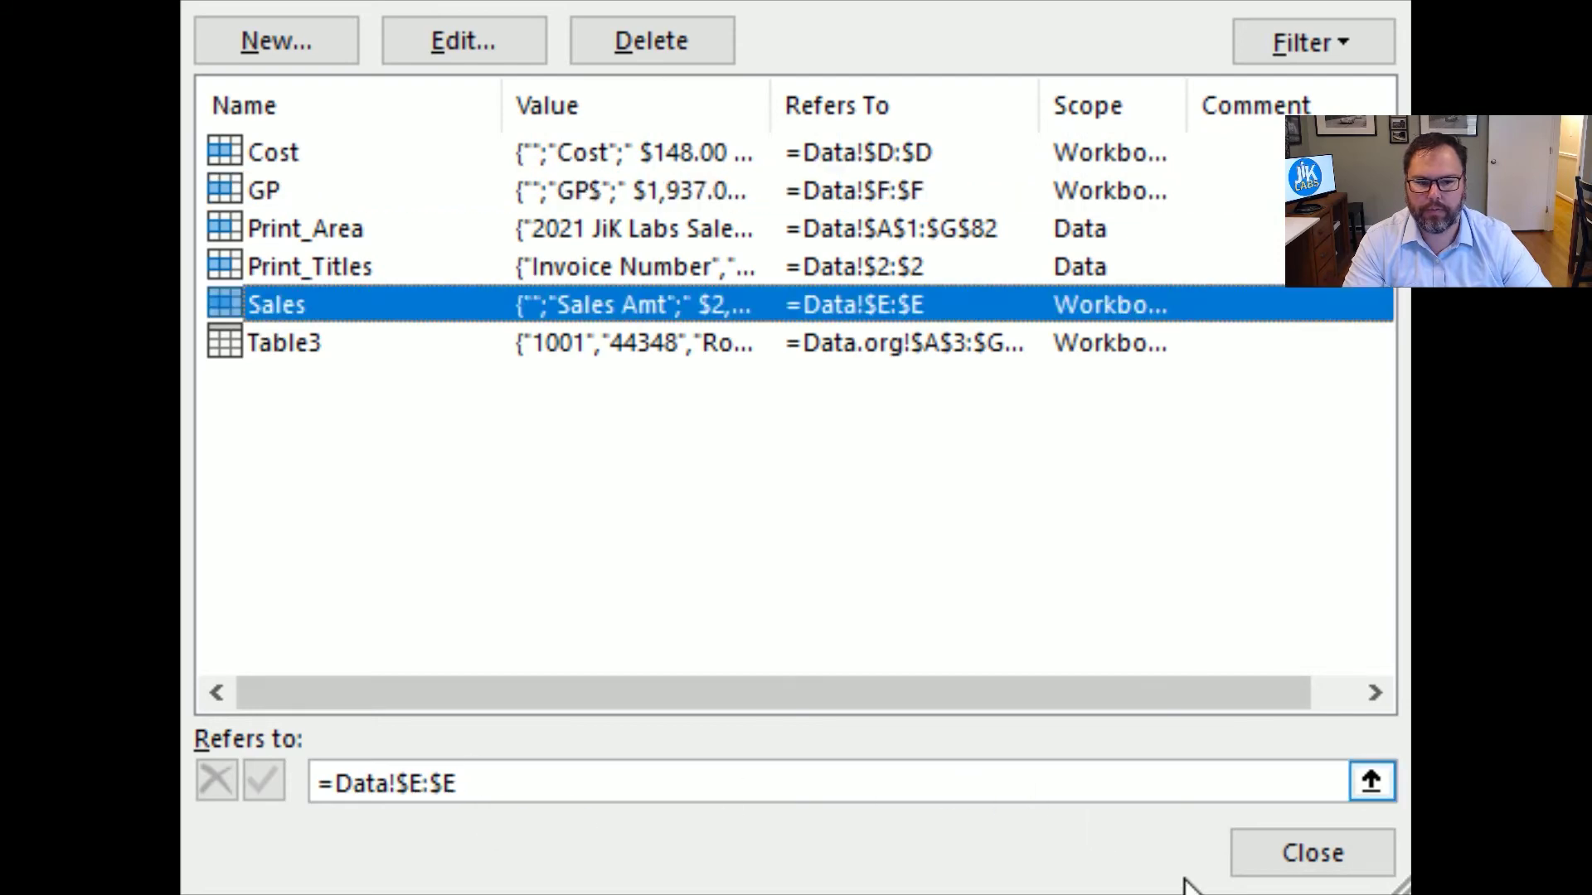
{"action": "left_click", "coordinate": [1317, 871]}
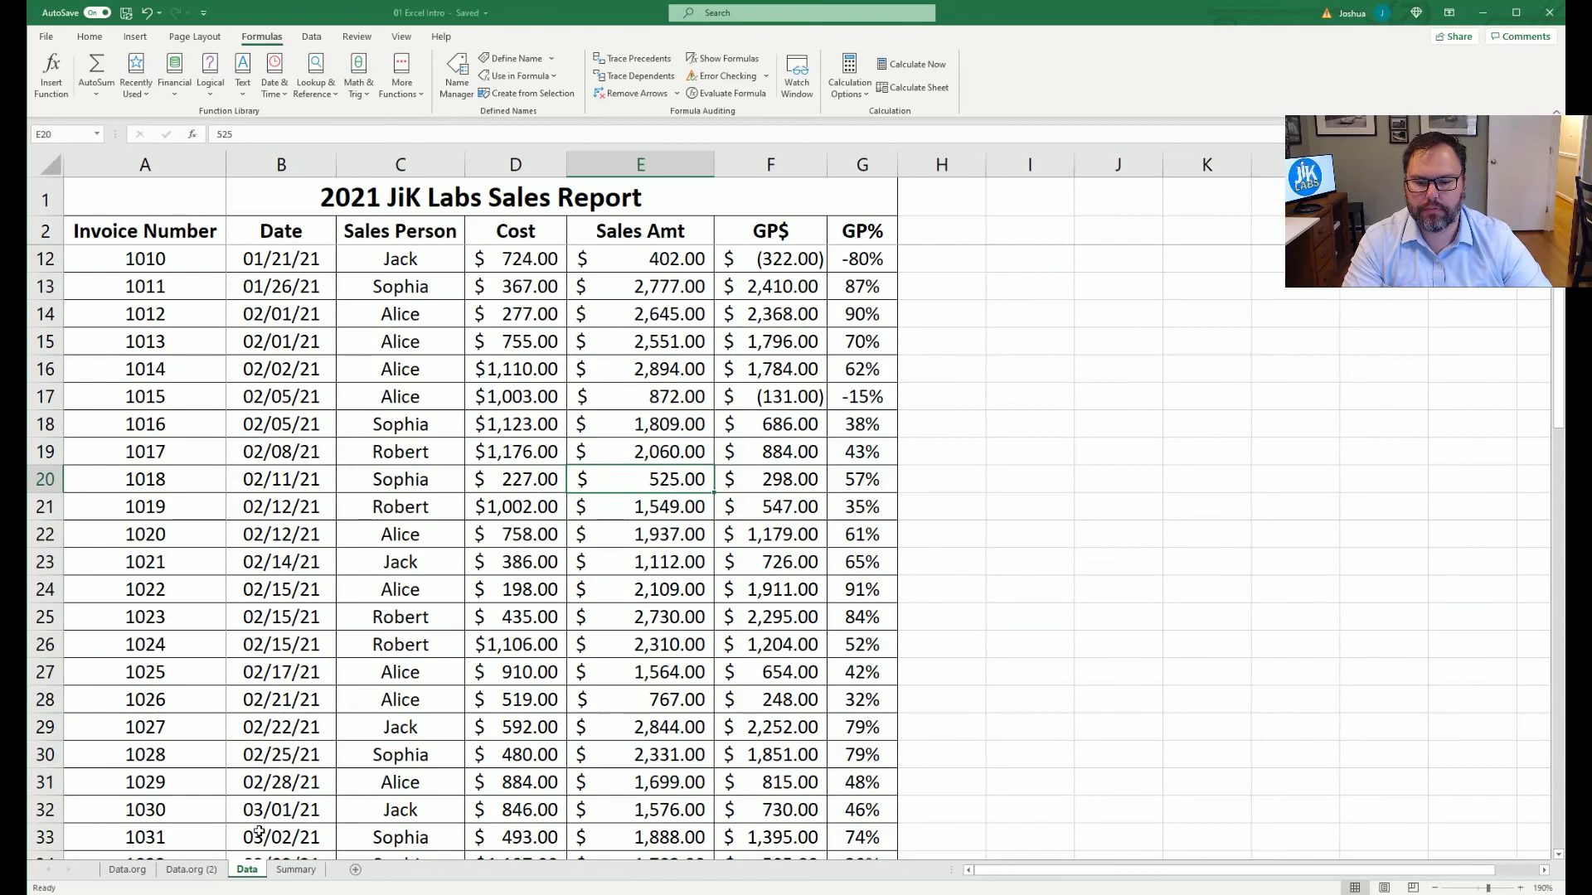
Add a Cost row to the Summary sheet with the label in B6 and =SUM(Cost) in C6.
{"action": "left_click", "coordinate": [297, 870]}
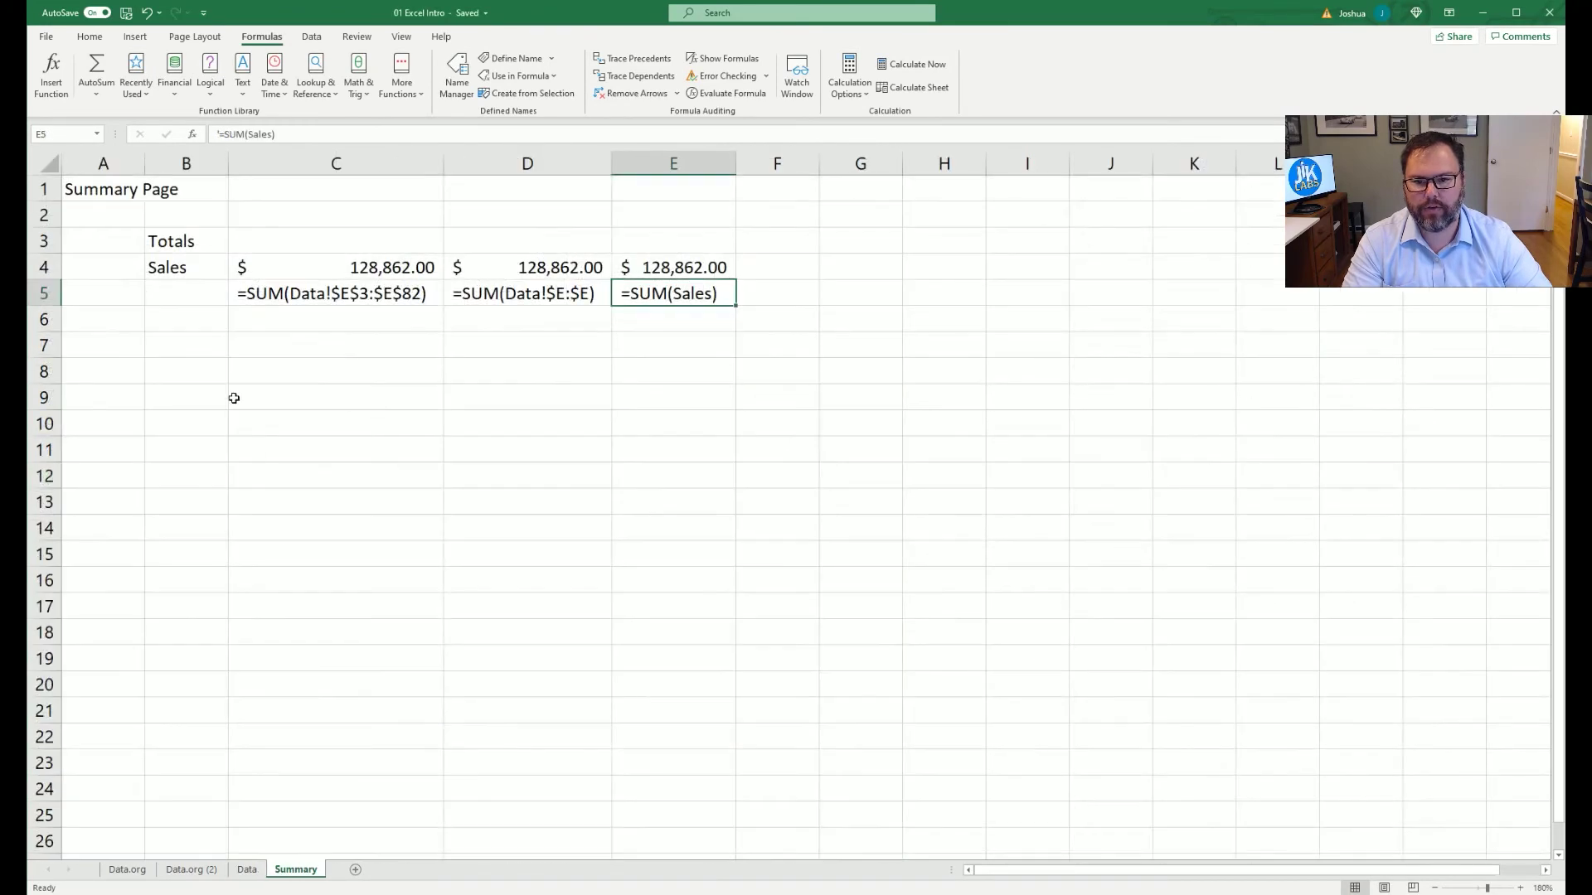
{"action": "left_click", "coordinate": [168, 323]}
{"action": "type", "text": "Cost"}
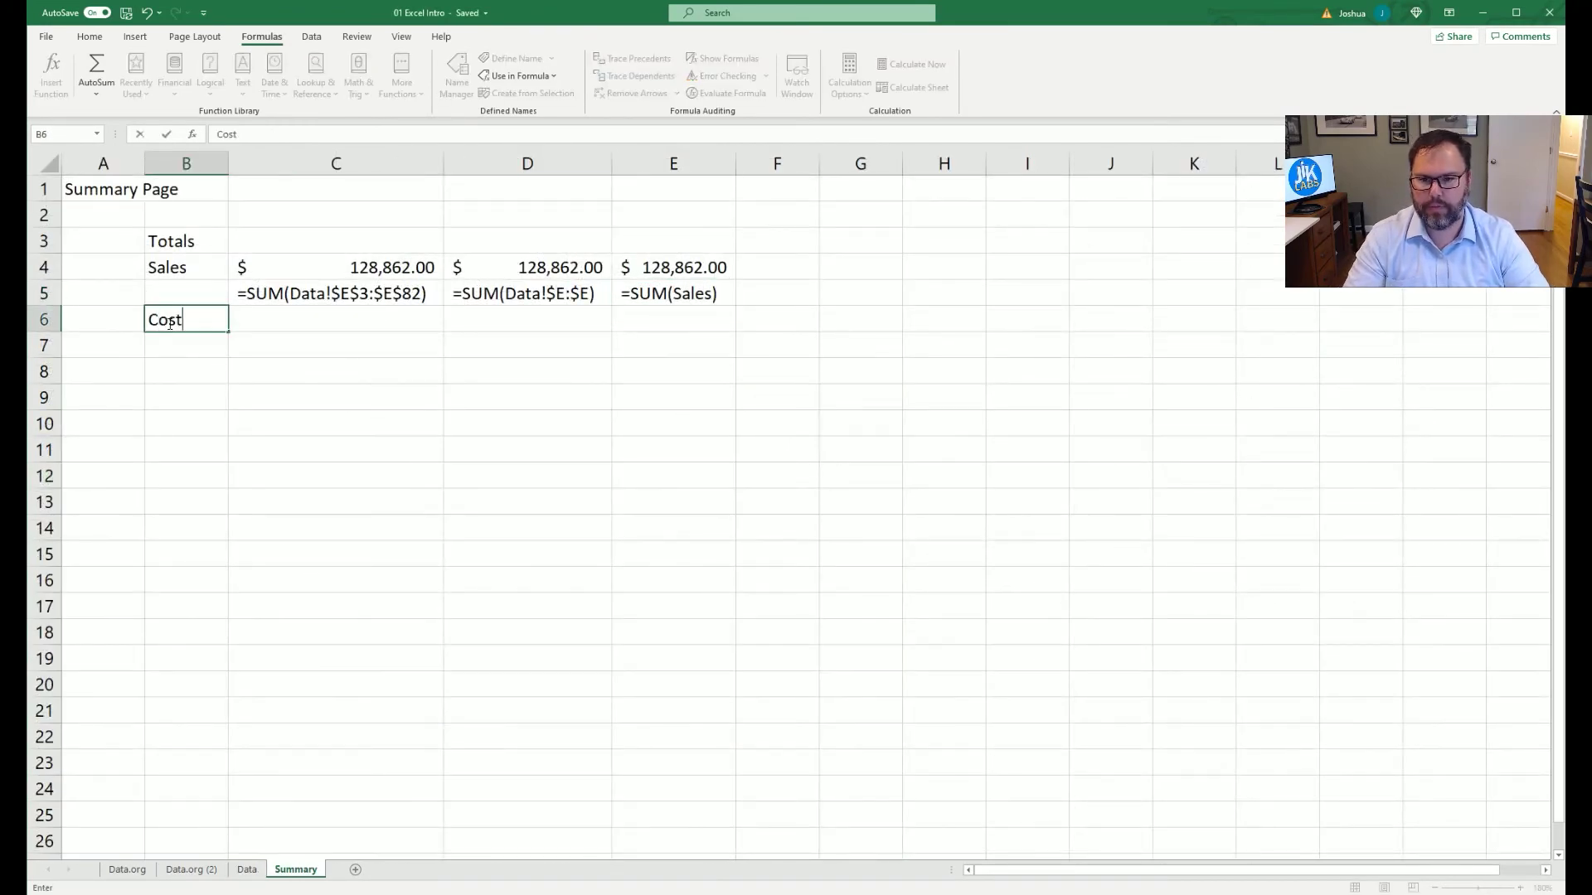
{"action": "key", "text": "Tab"}
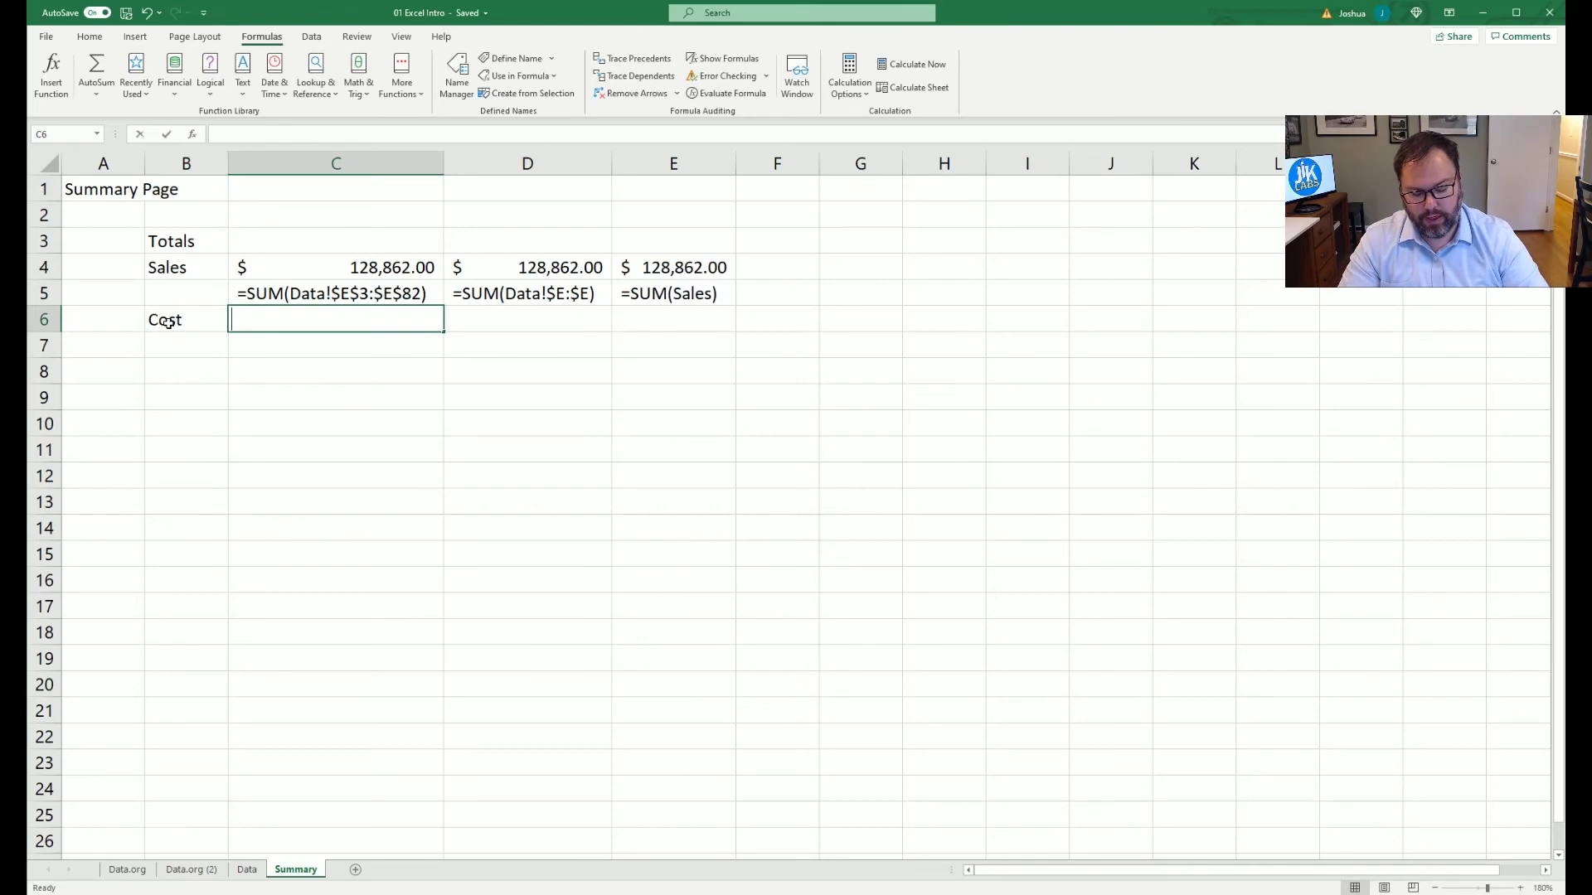
{"action": "type", "text": "=sum("}
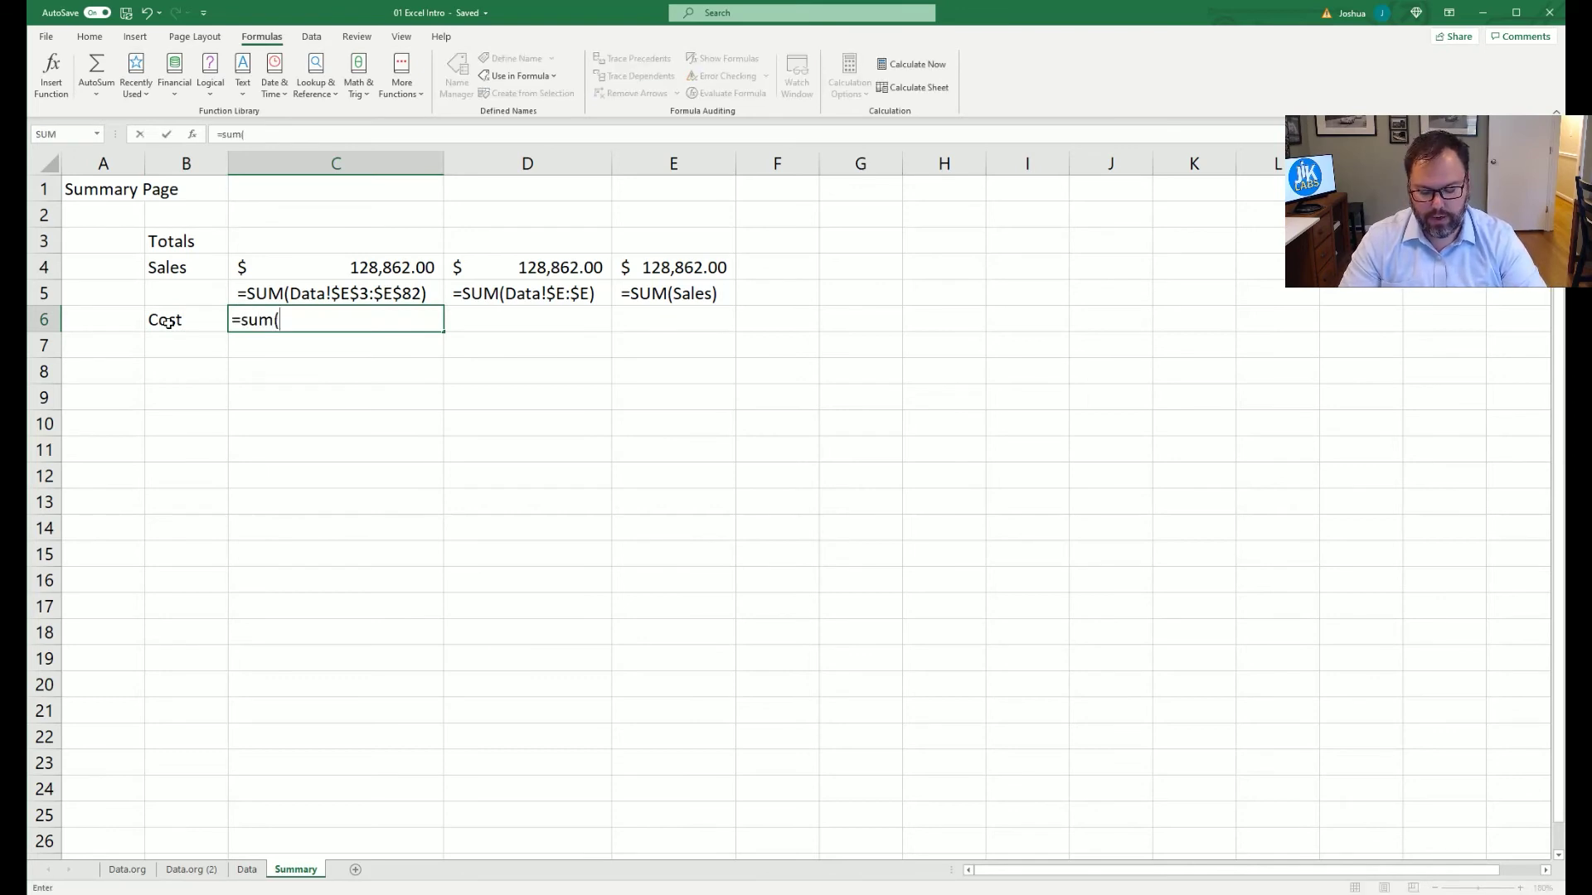
{"action": "type", "text": "Cost"}
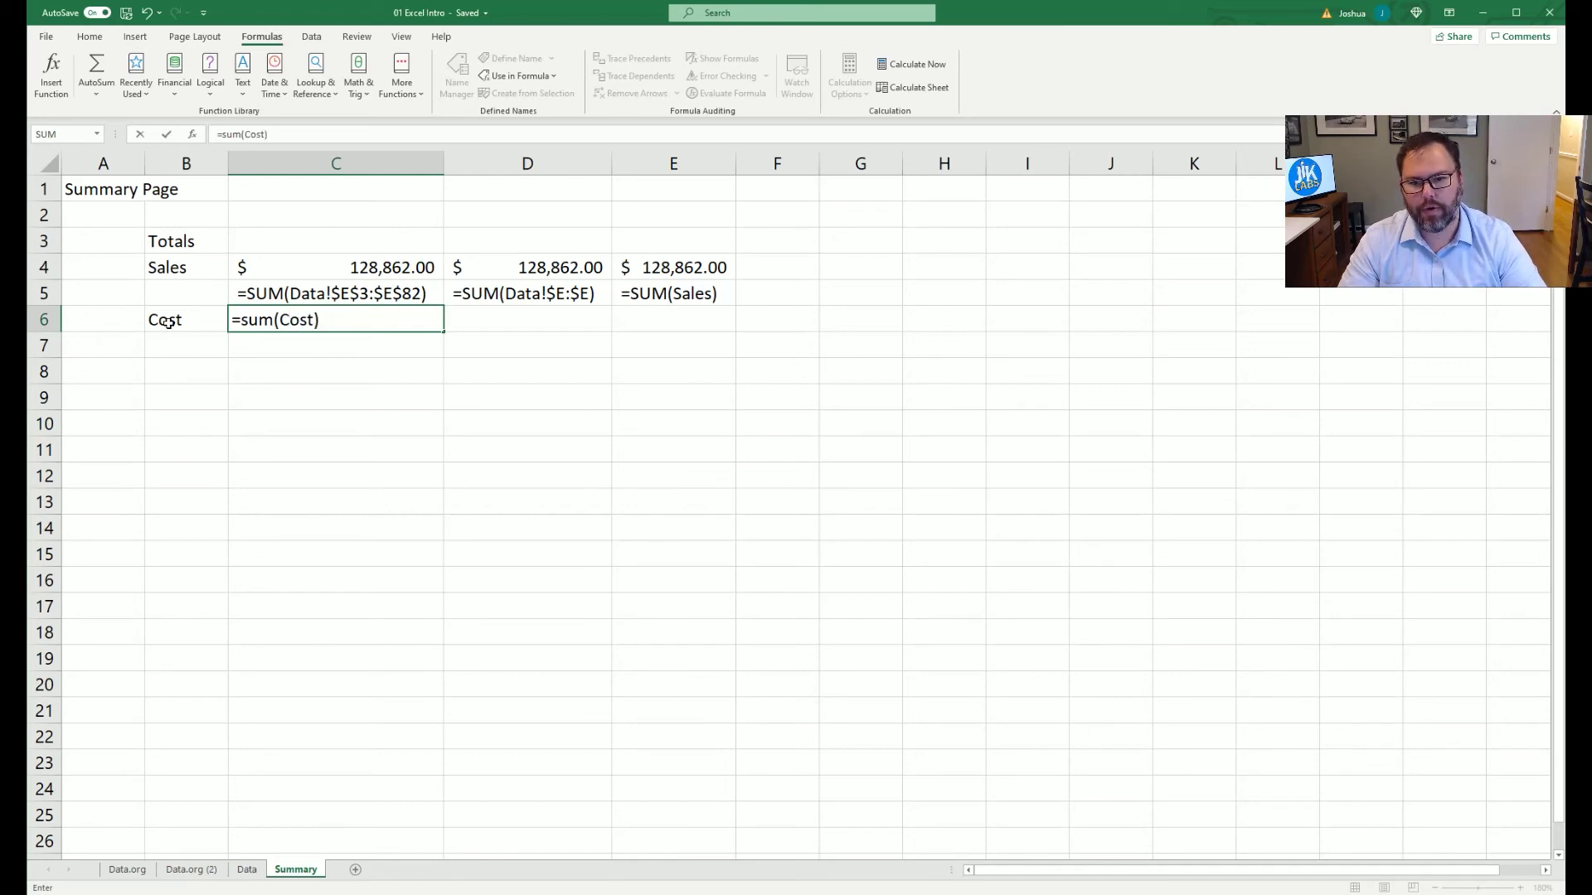
{"action": "key", "text": "Return"}
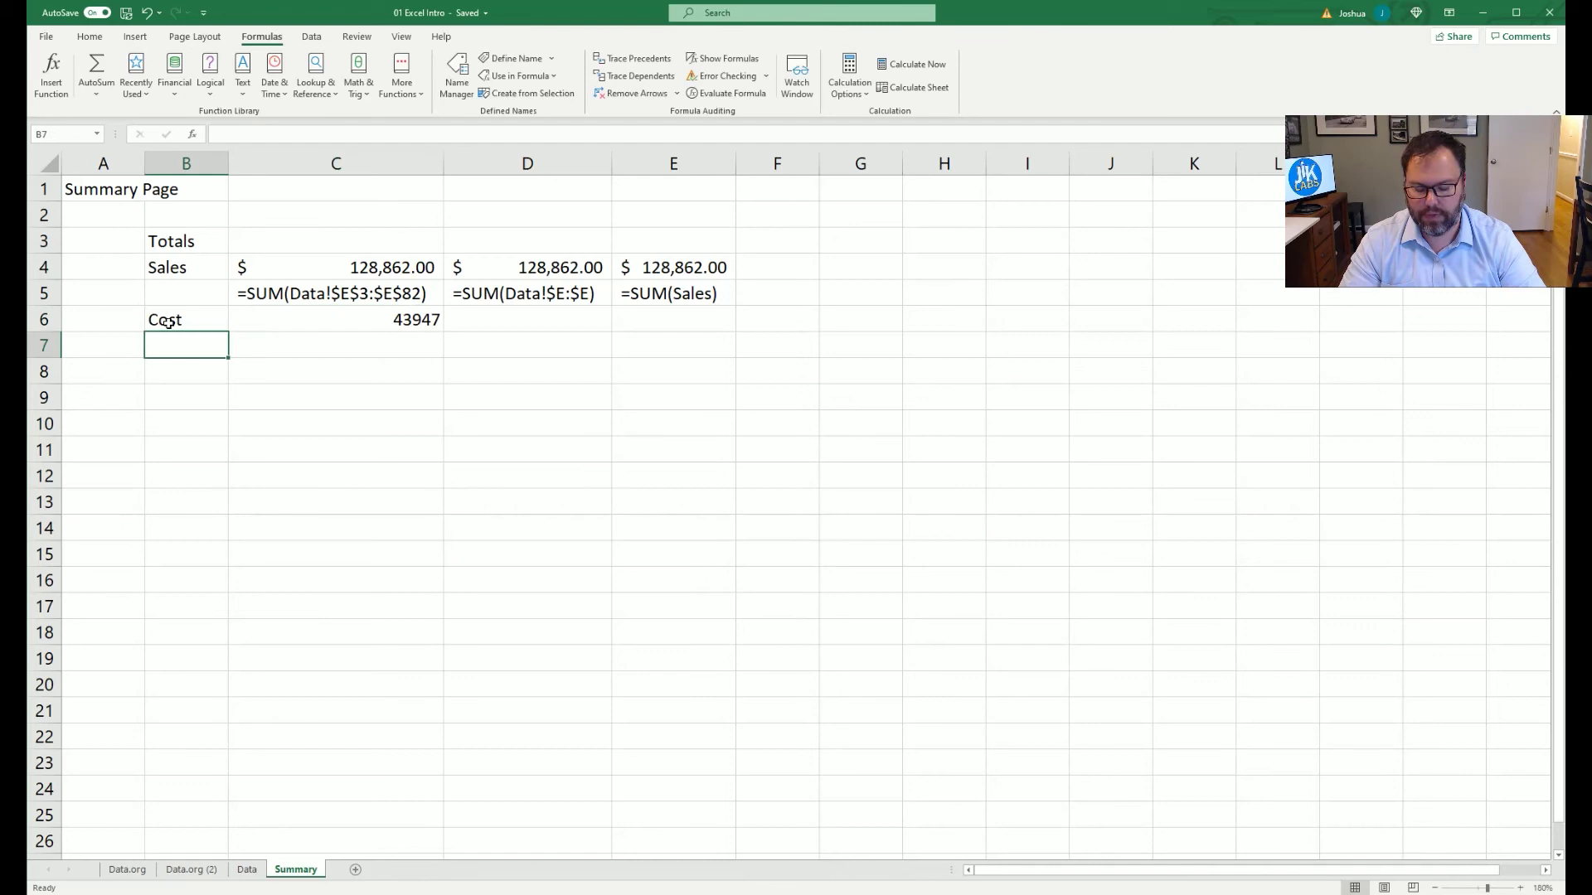
Add a GP row below Cost with the label in B7 and =SUM(GP) in C7.
{"action": "type", "text": "GP"}
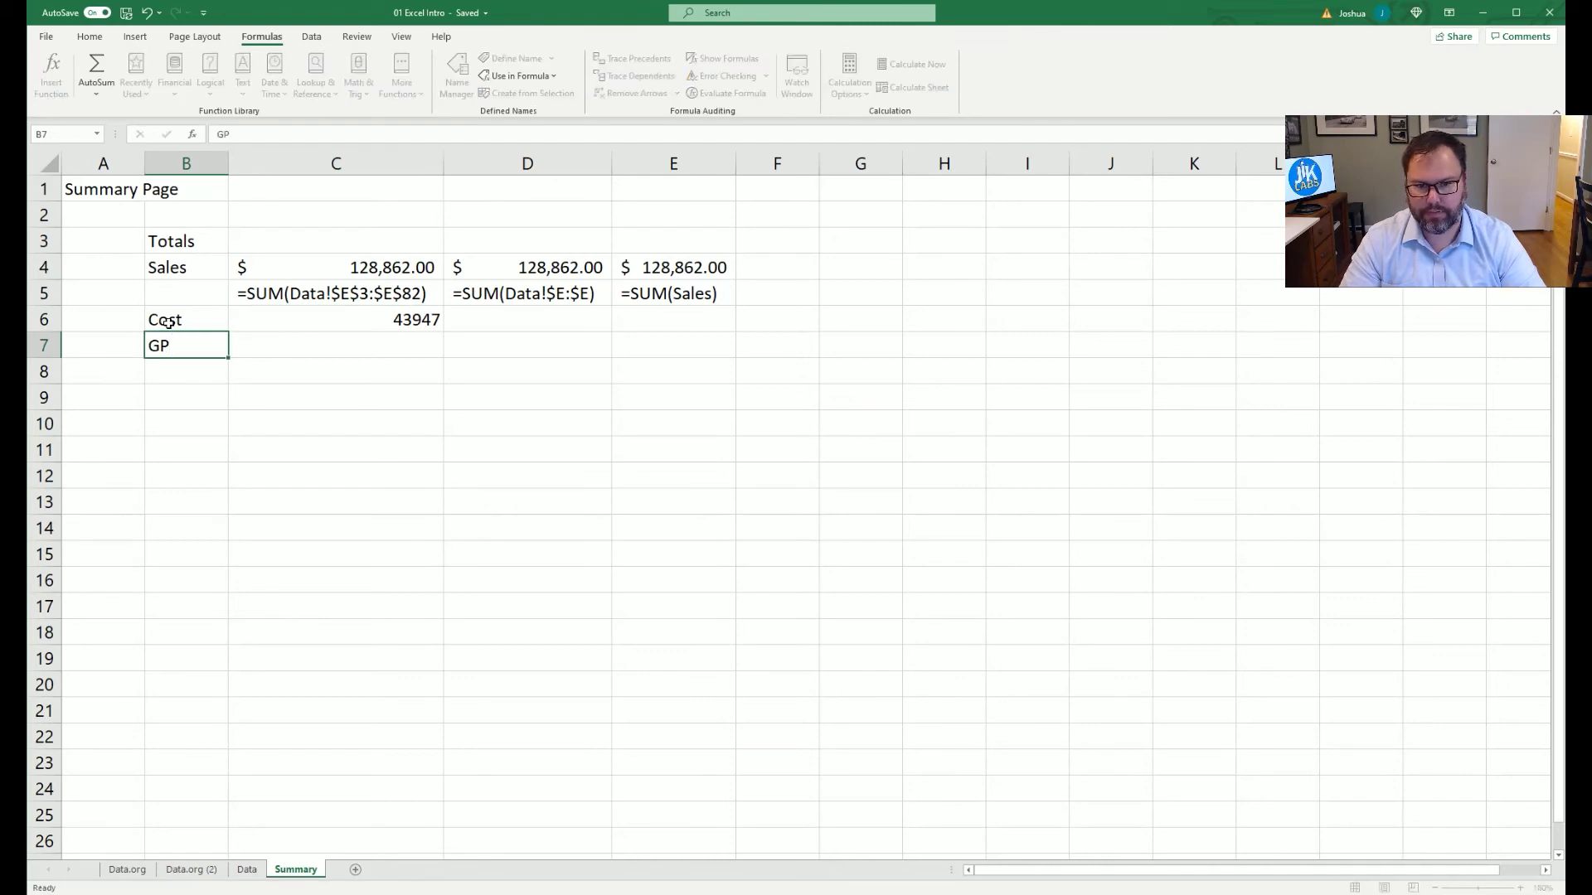
{"action": "key", "text": "Tab"}
{"action": "type", "text": "="}
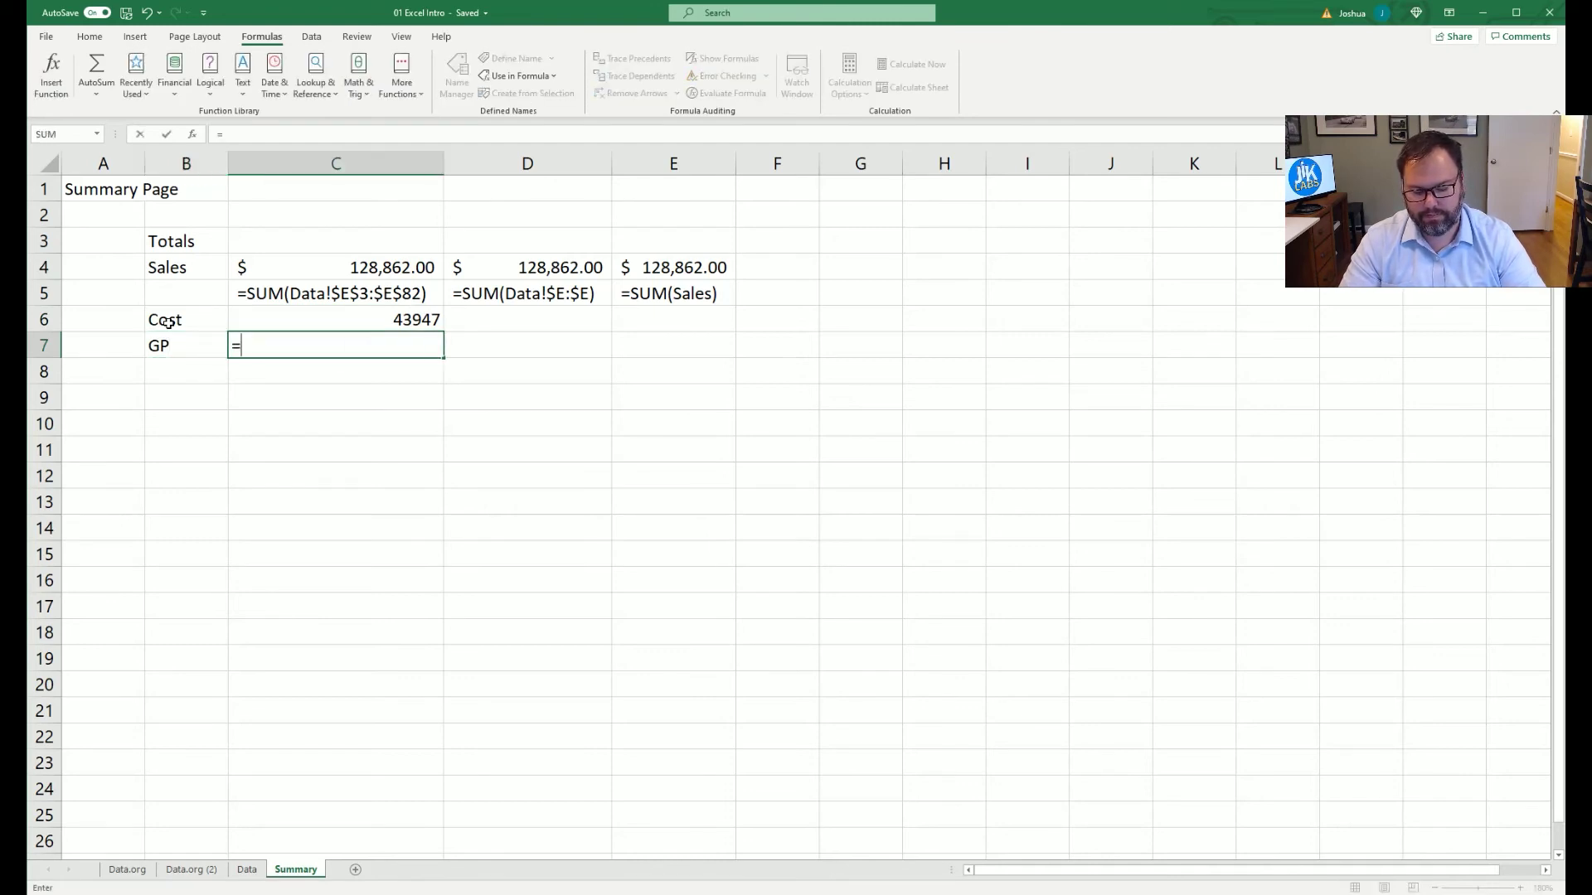
{"action": "type", "text": "sum GP"}
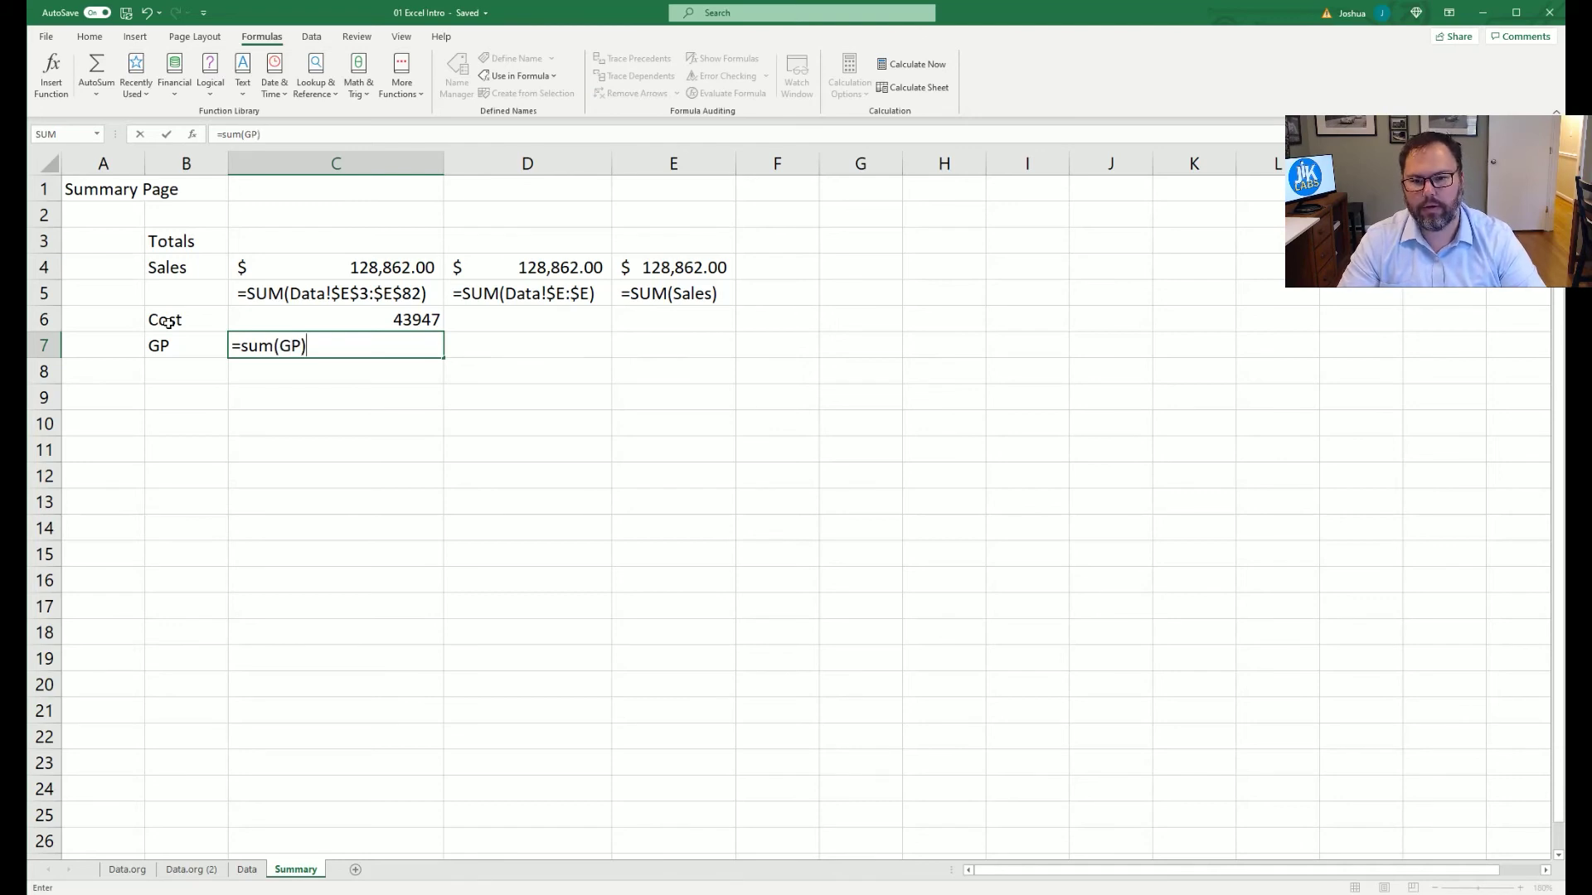
{"action": "type", "text": ")"}
{"action": "key", "text": "Return"}
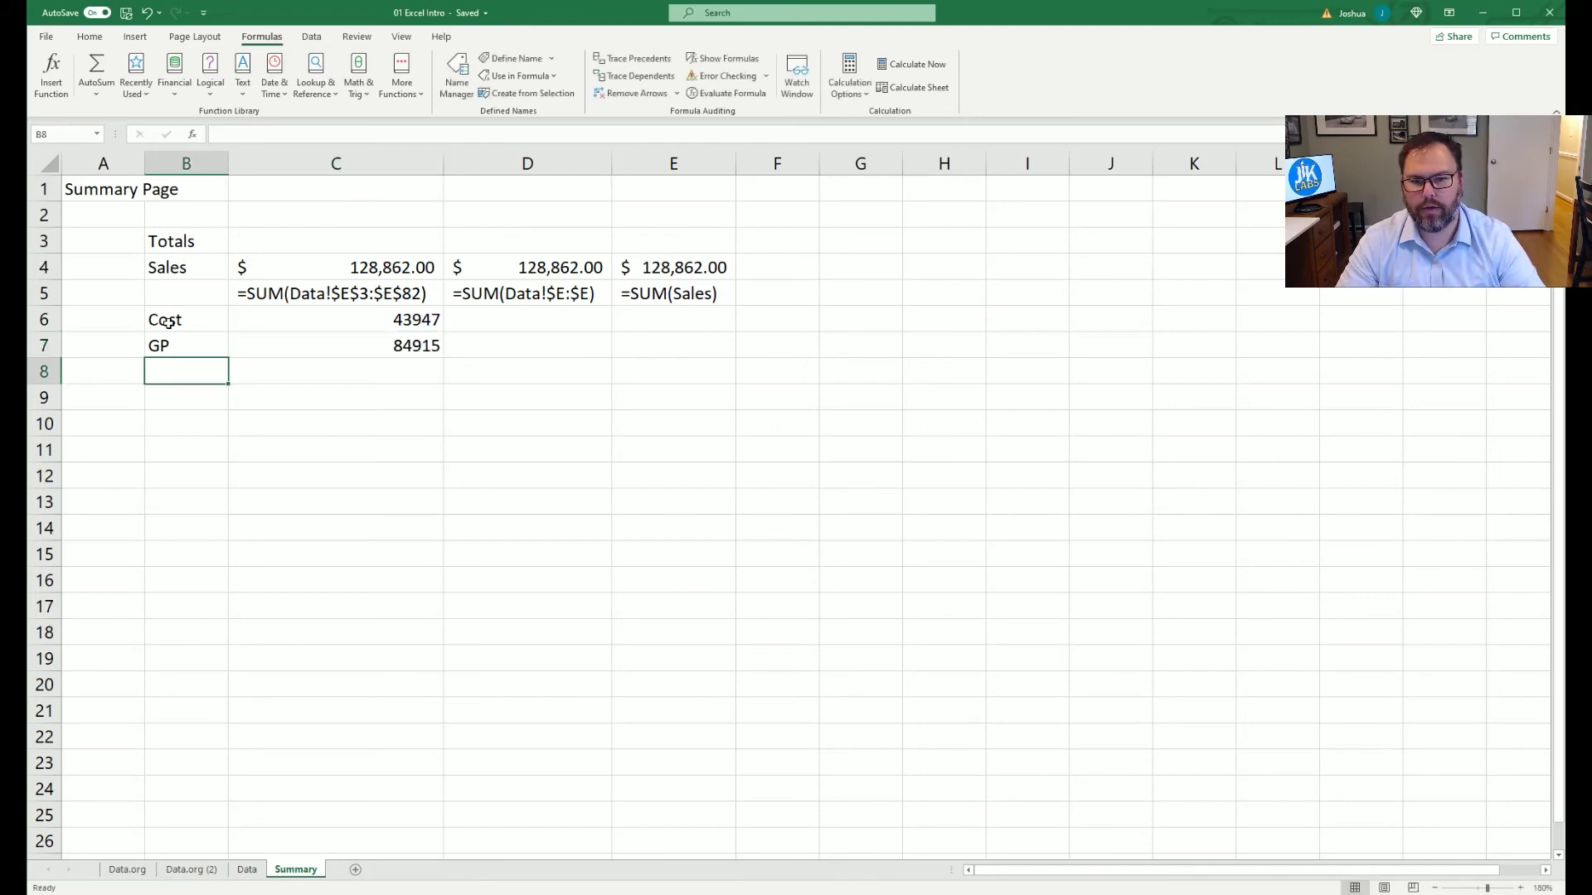
Format the Cost and GP totals in C6:C7 with the accounting dollar format.
{"action": "left_click_drag", "start_coordinate": [337, 314], "coordinate": [337, 339]}
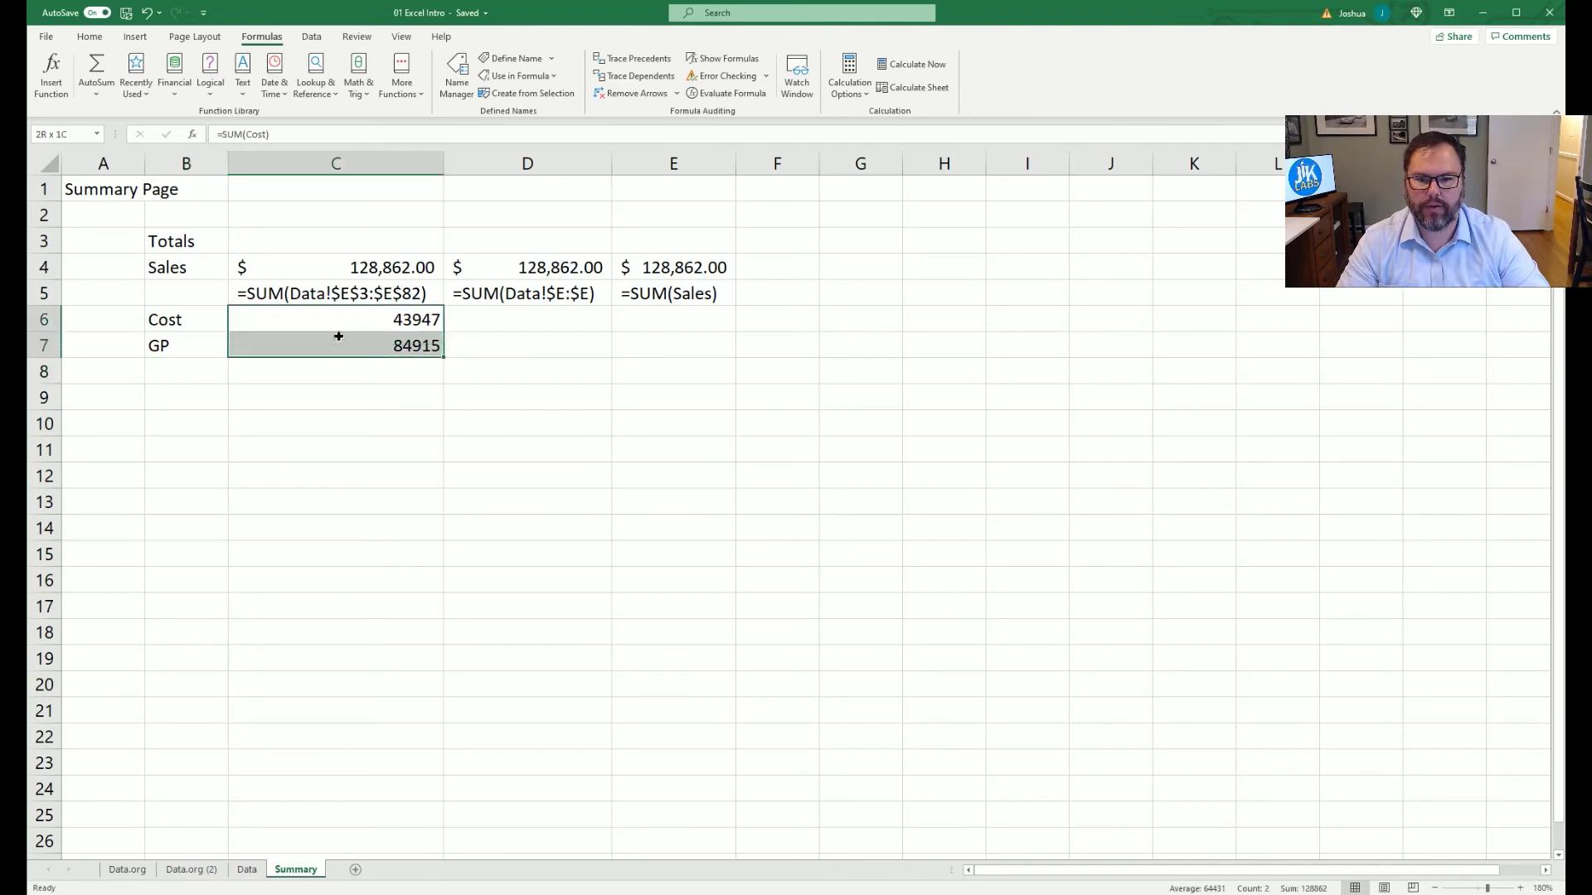
{"action": "left_click", "coordinate": [98, 38]}
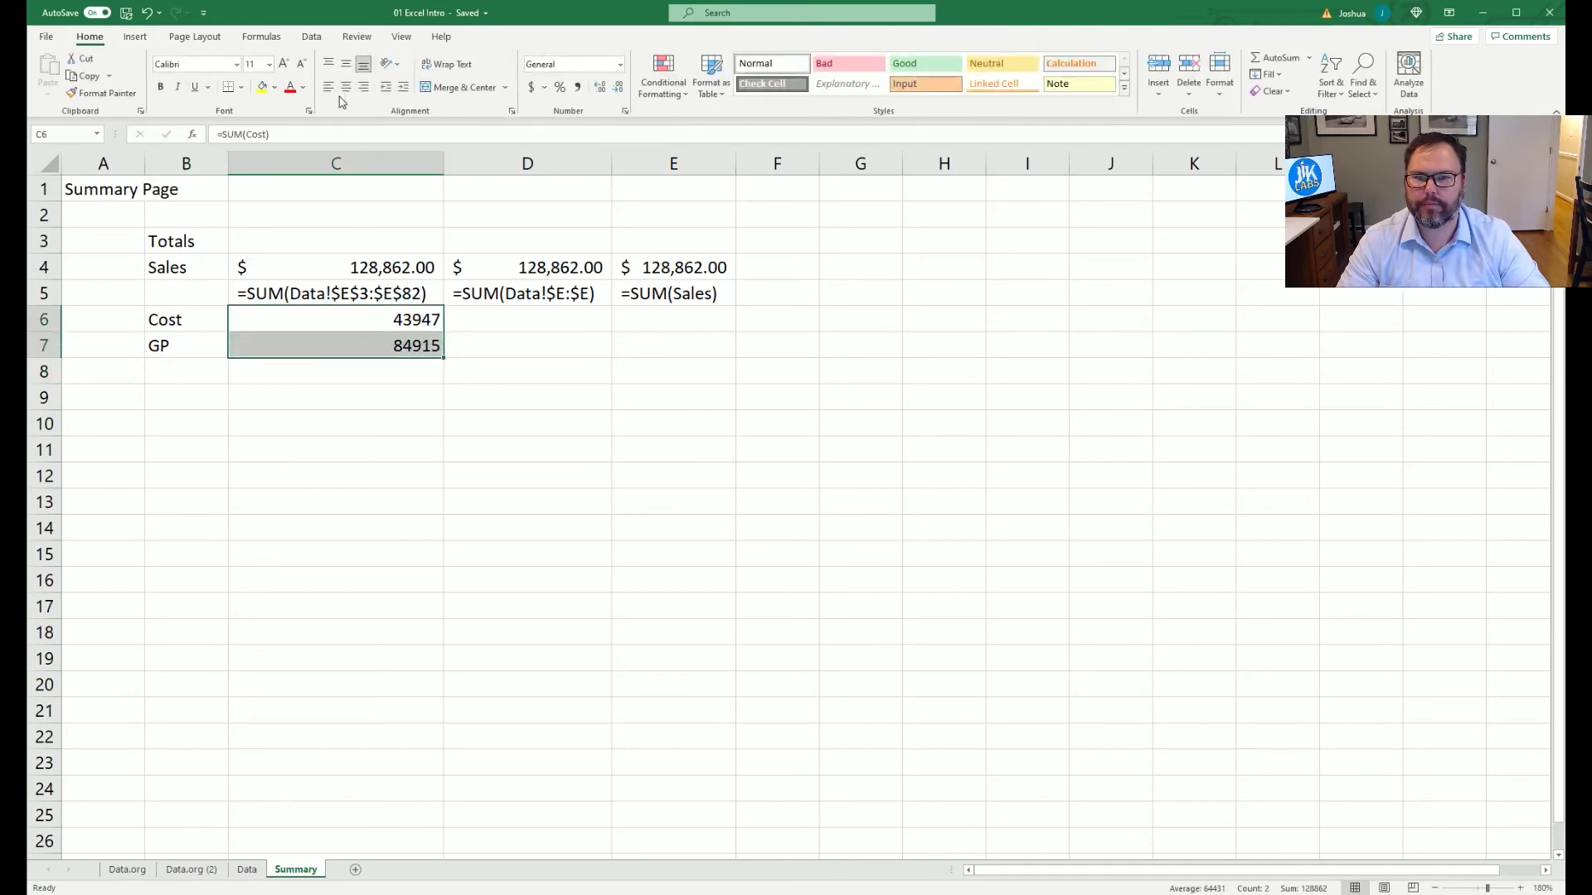
{"action": "left_click", "coordinate": [530, 88]}
{"action": "left_click", "coordinate": [350, 451]}
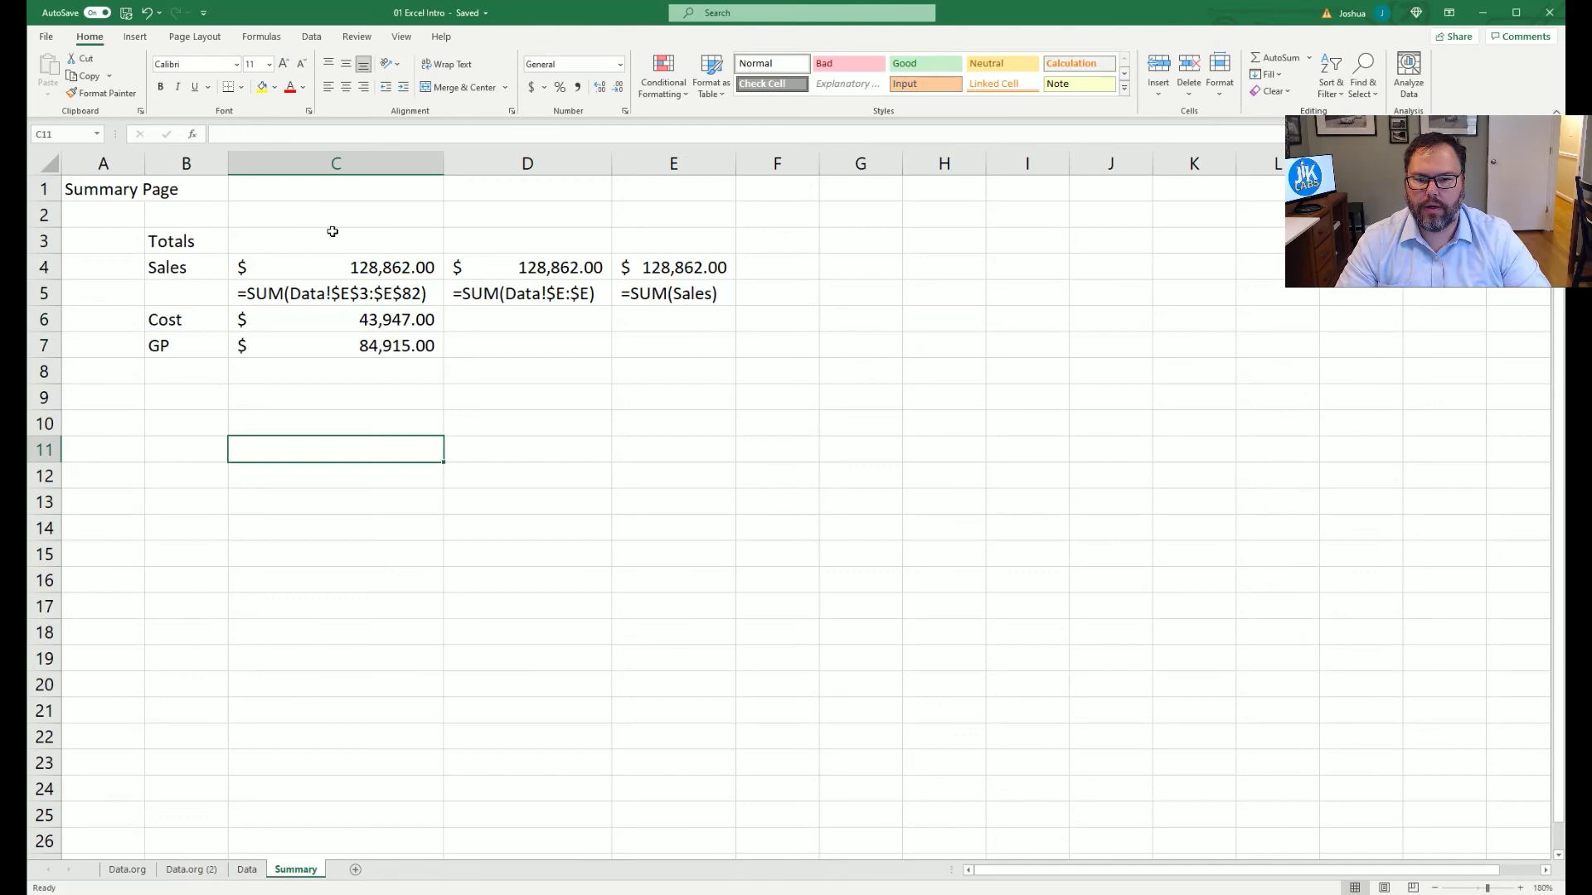
Cross-check the GP total with a temporary =C4-C6 formula in D7 and clear that cell.
{"action": "left_click", "coordinate": [334, 348]}
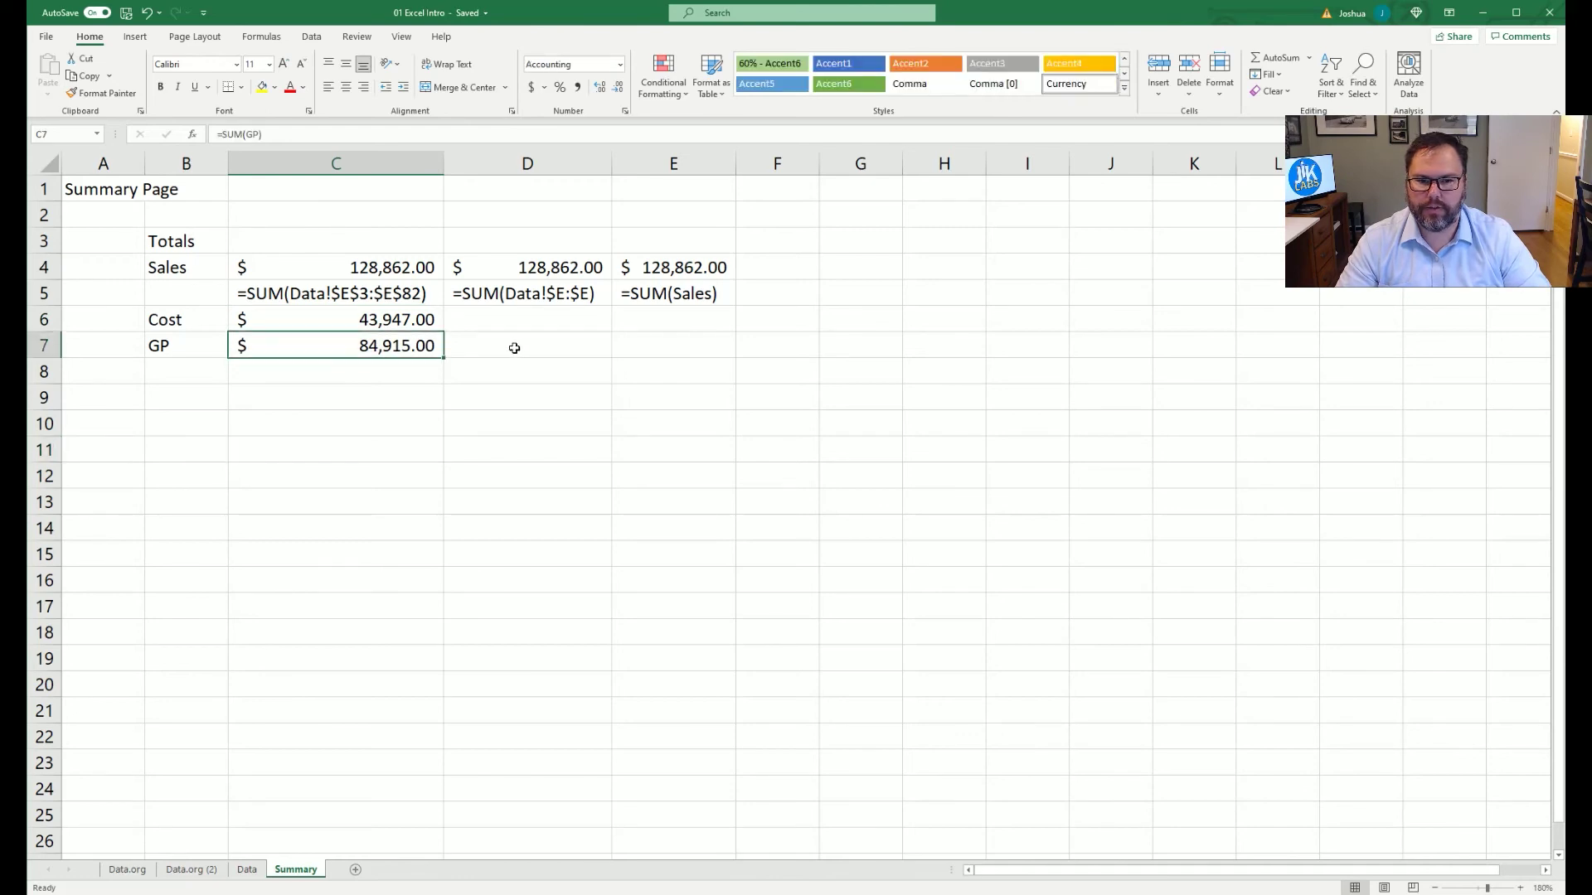
{"action": "left_click", "coordinate": [515, 347]}
{"action": "type", "text": "="}
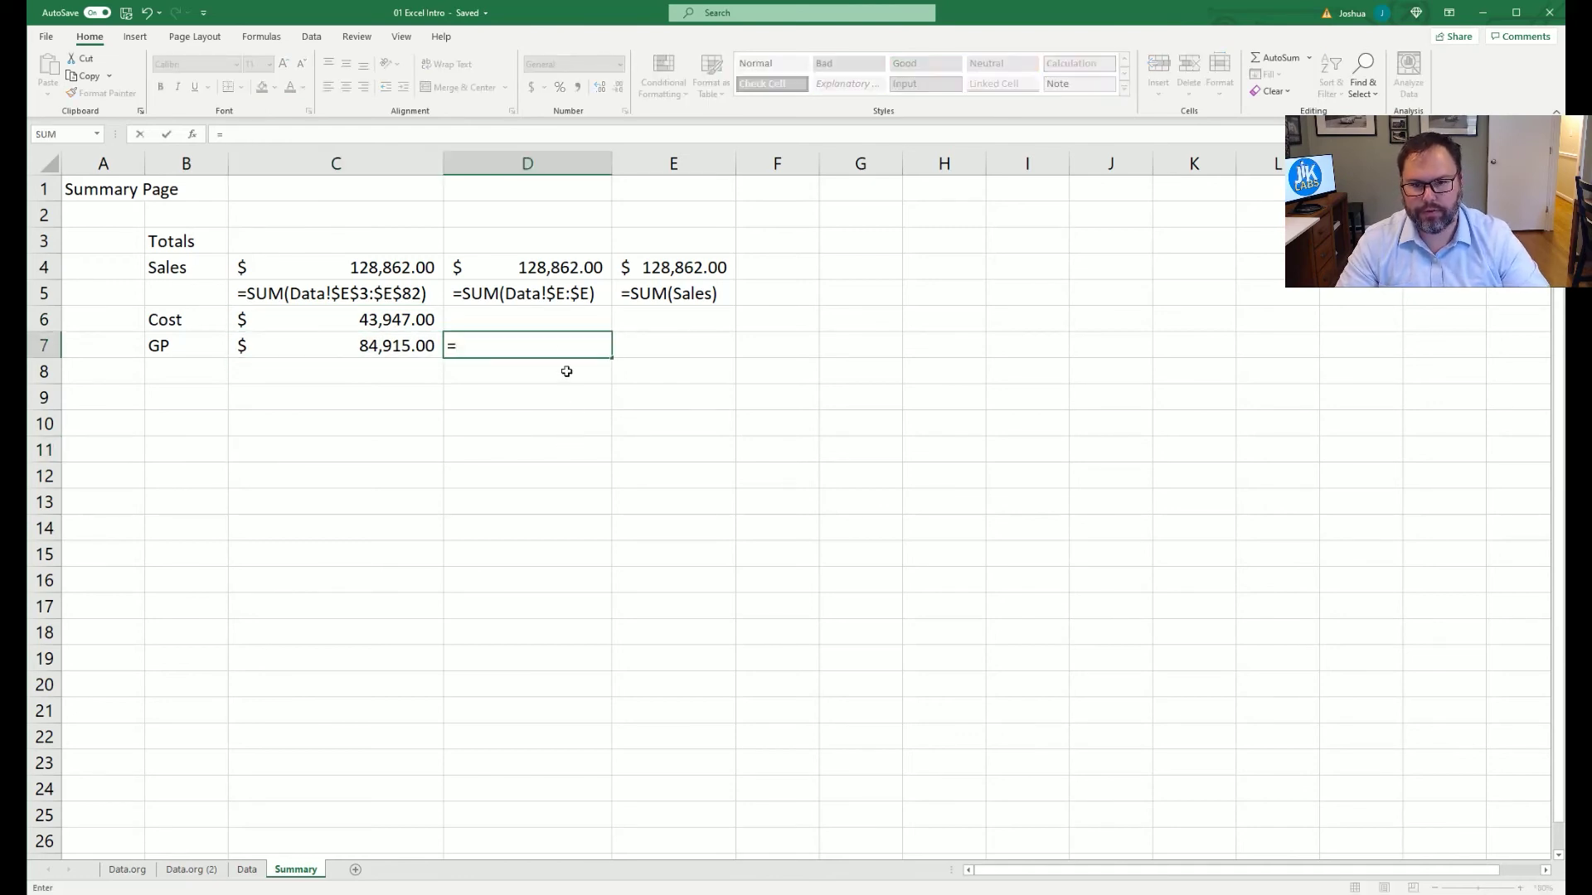
{"action": "left_click", "coordinate": [402, 265]}
{"action": "type", "text": "-"}
{"action": "left_click", "coordinate": [399, 319]}
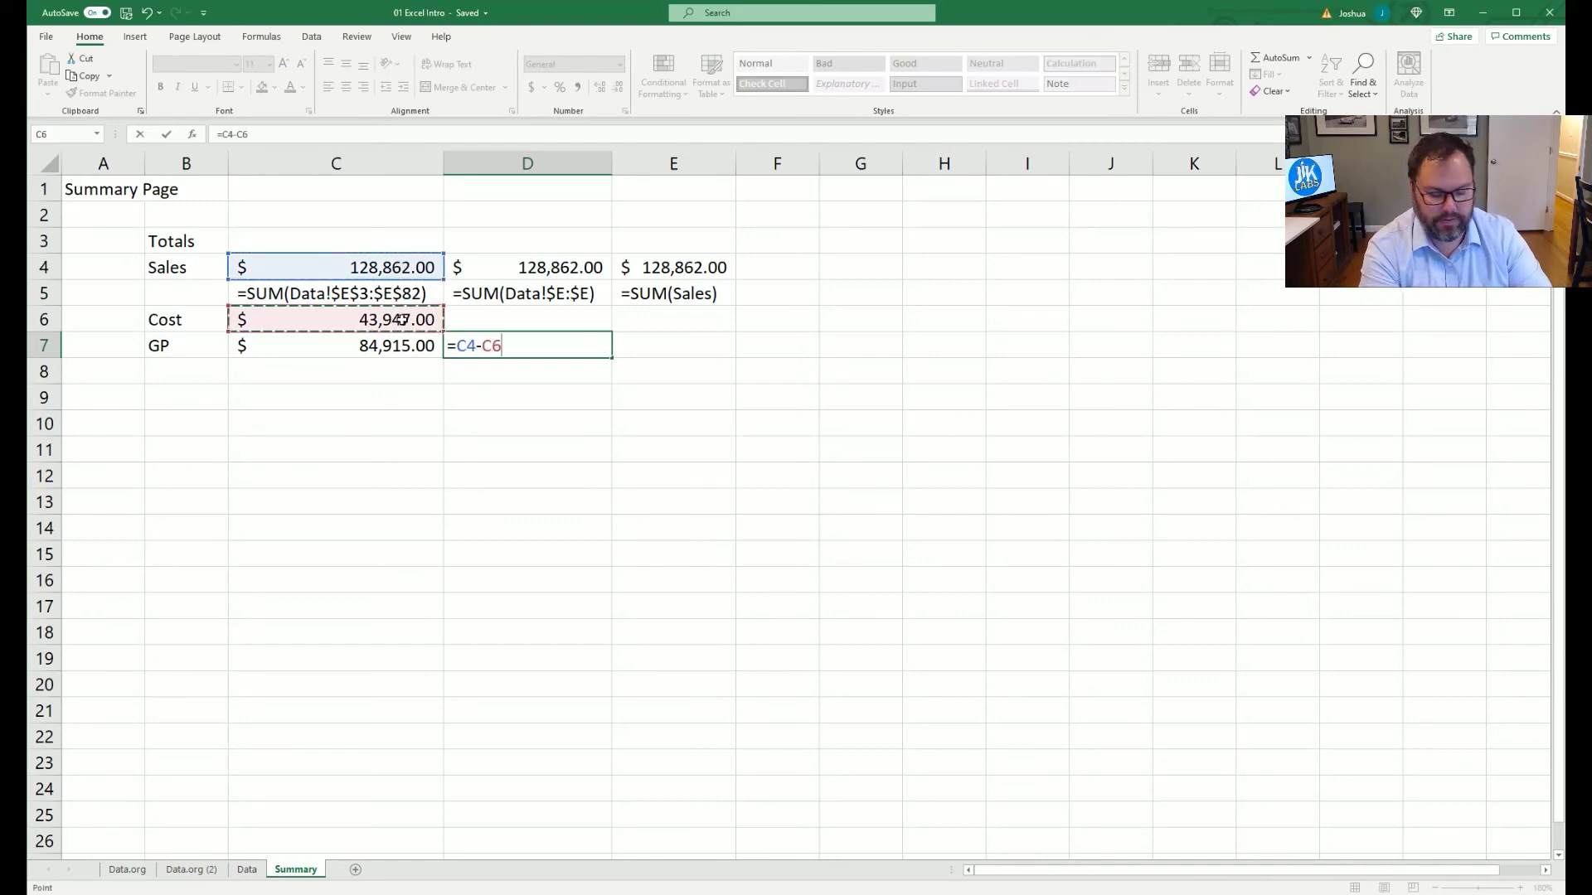
{"action": "key", "text": "Return"}
{"action": "left_click", "coordinate": [519, 345]}
{"action": "key", "text": "Delete"}
{"action": "left_click", "coordinate": [396, 321]}
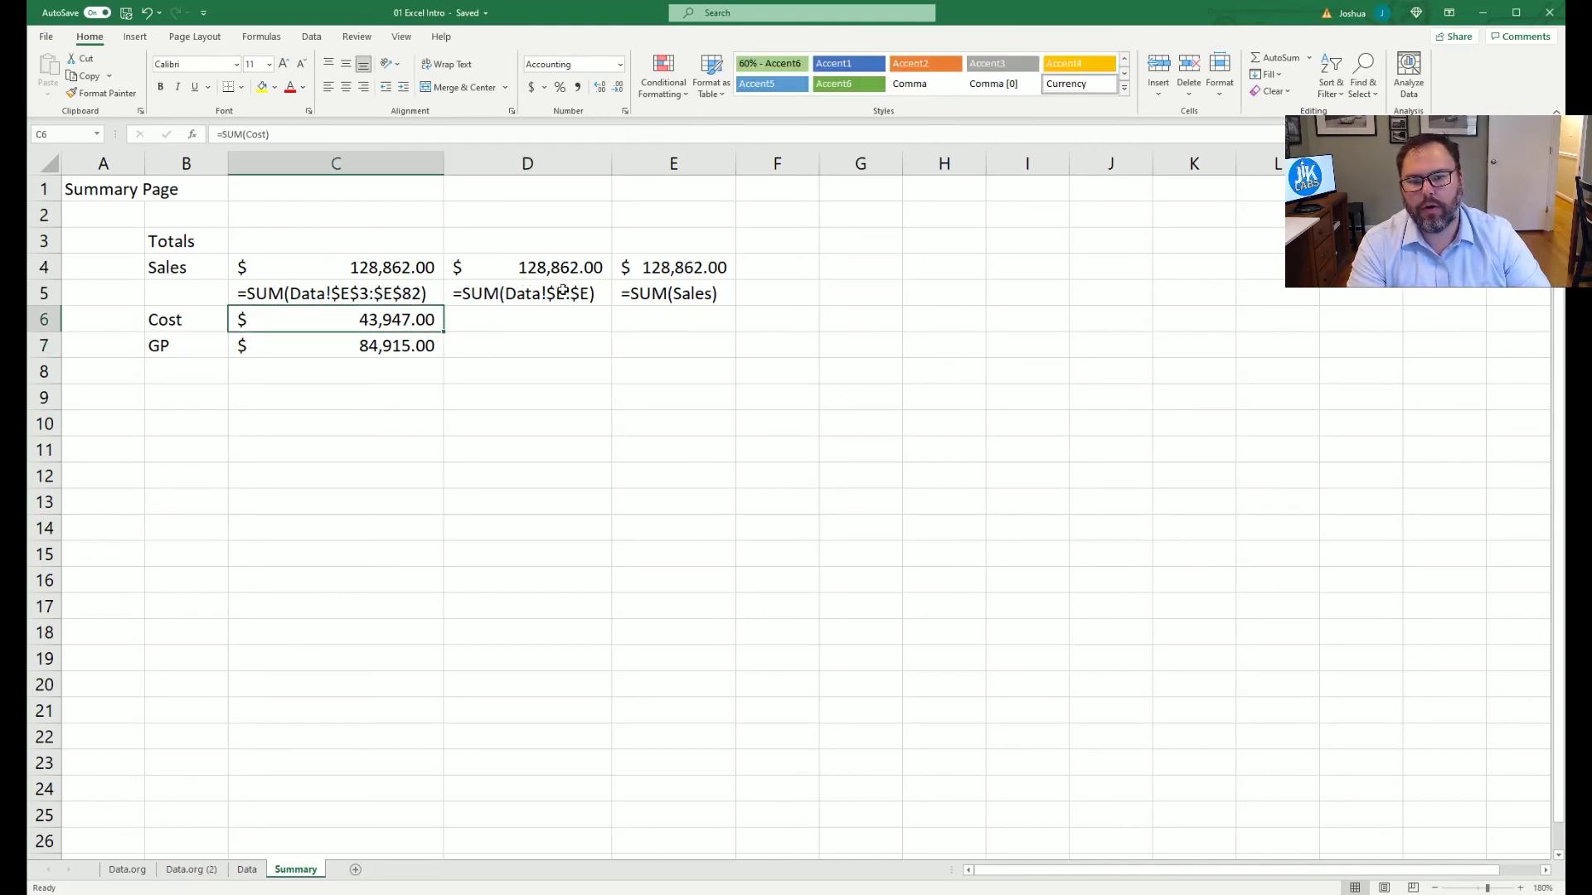
{"action": "left_click", "coordinate": [683, 298]}
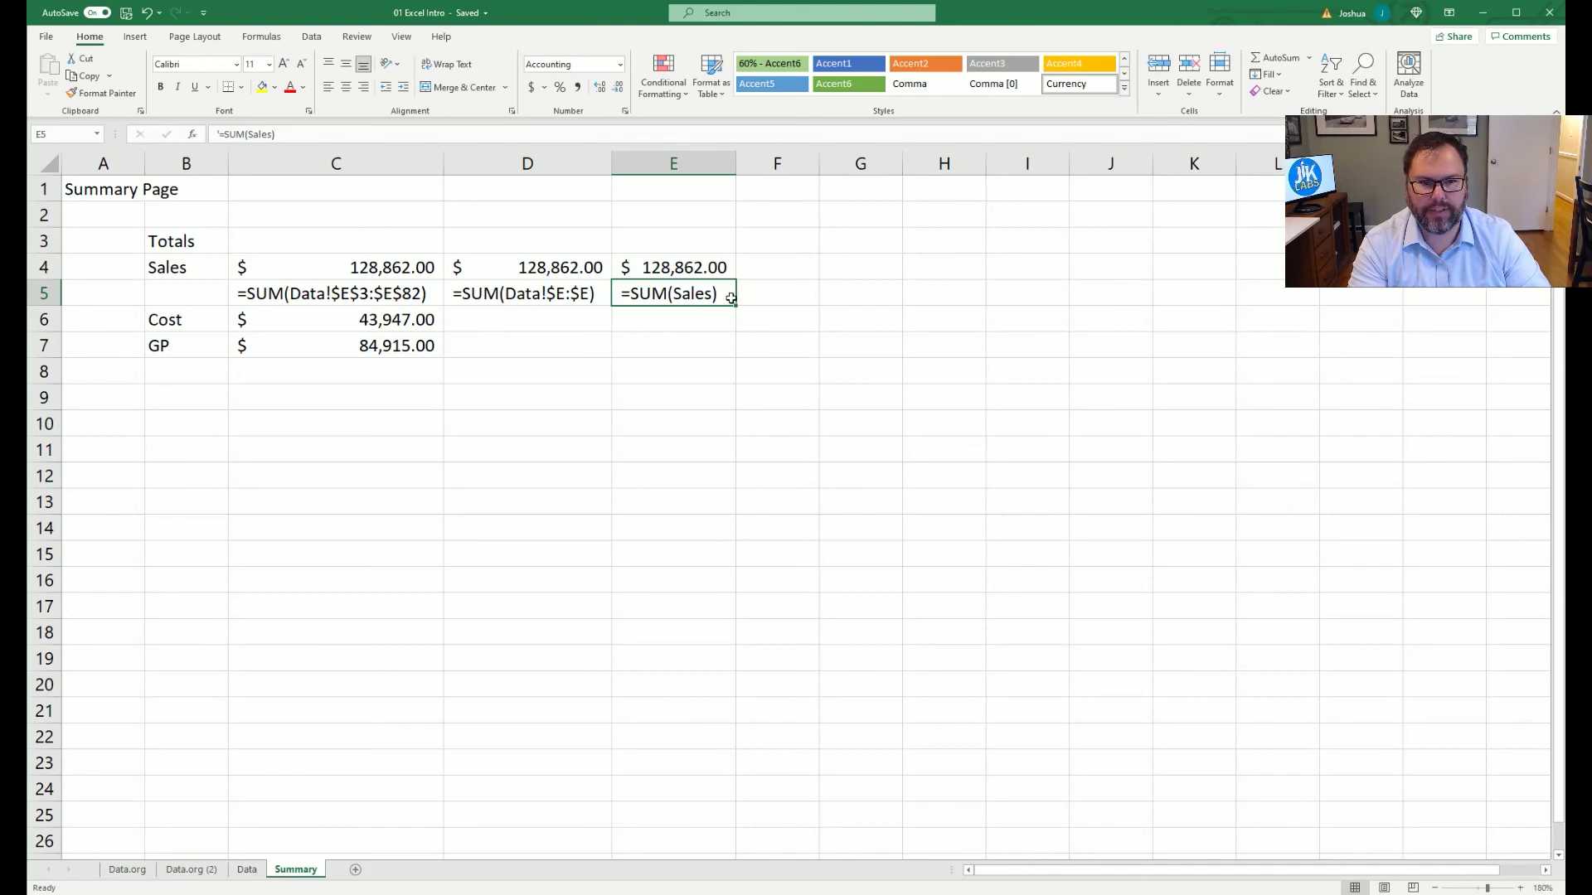
{"action": "left_click", "coordinate": [309, 320]}
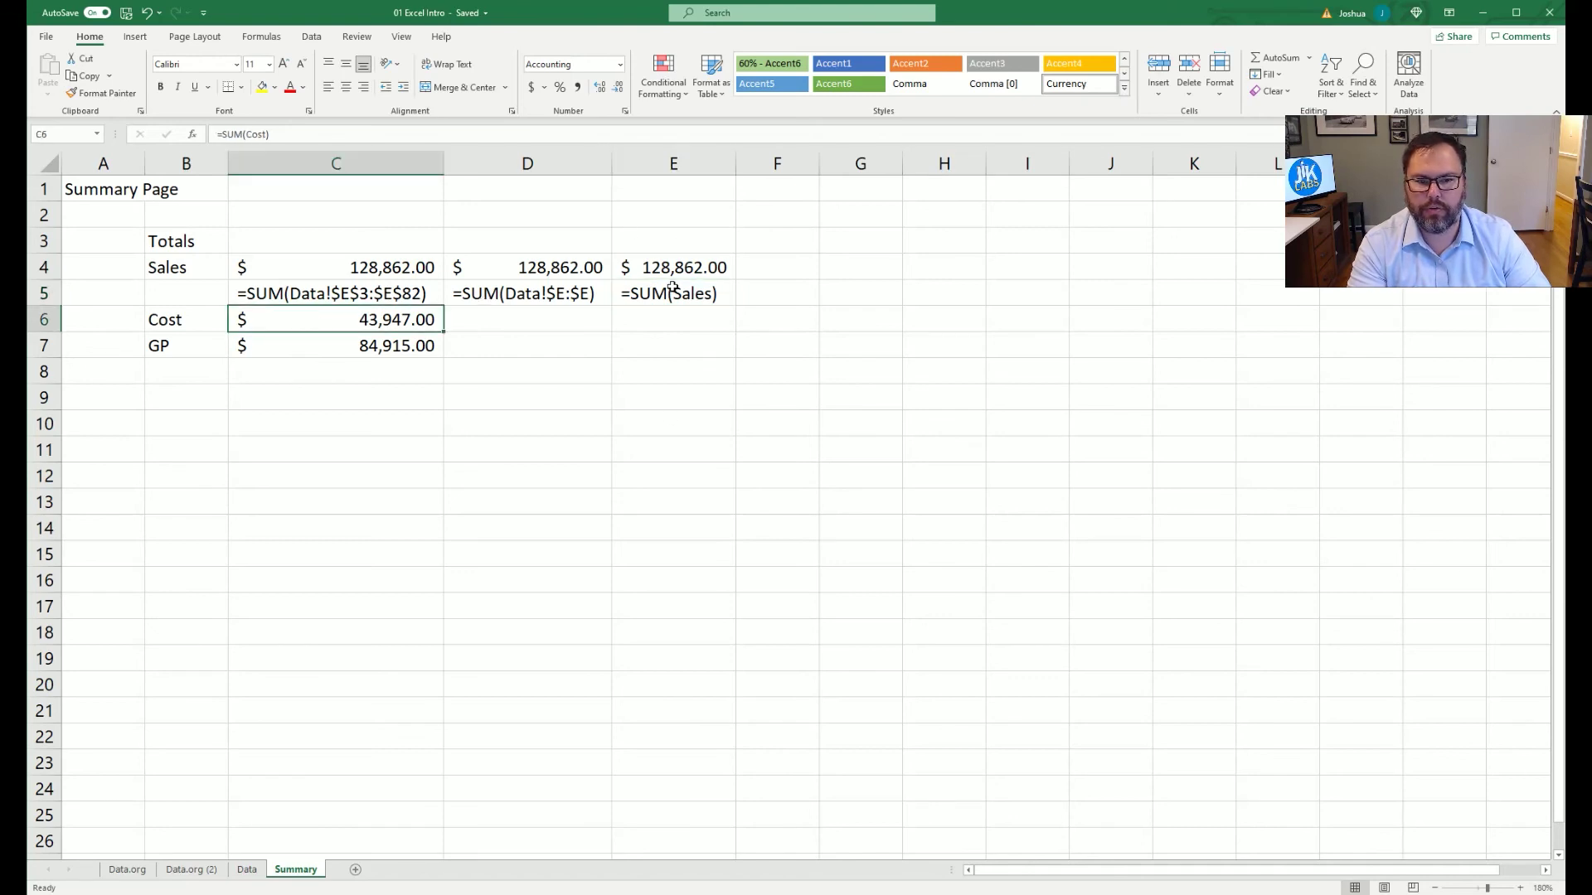
{"action": "left_click", "coordinate": [629, 292]}
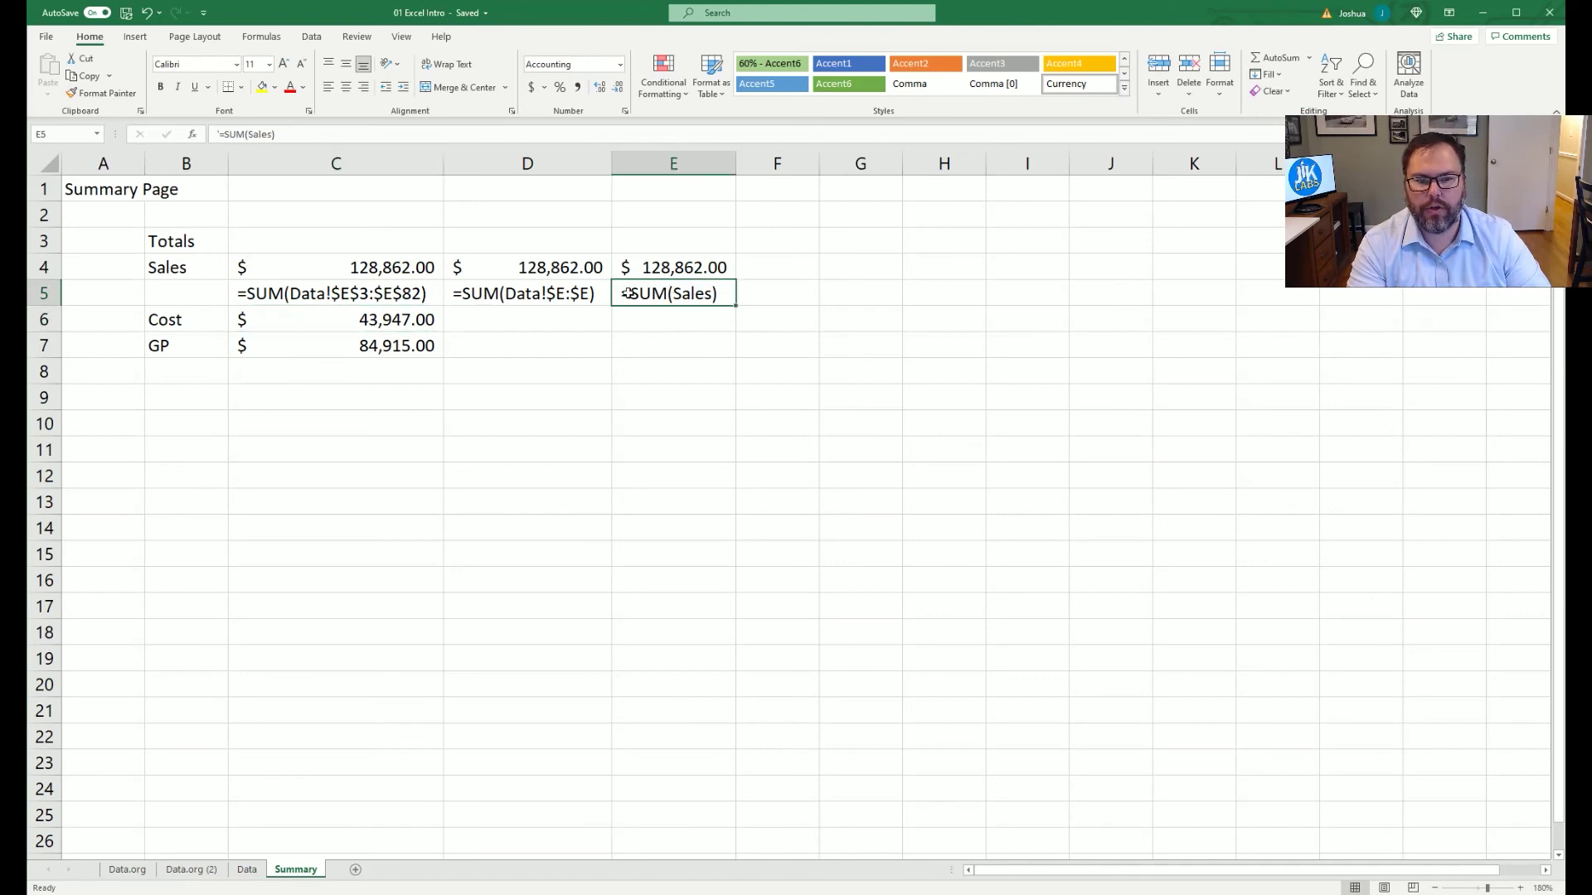
Copy the Cost and GP totals from C6:C7 into D6:D7.
{"action": "left_click_drag", "start_coordinate": [398, 320], "coordinate": [401, 333]}
{"action": "key", "text": "ctrl+c"}
{"action": "left_click", "coordinate": [493, 321]}
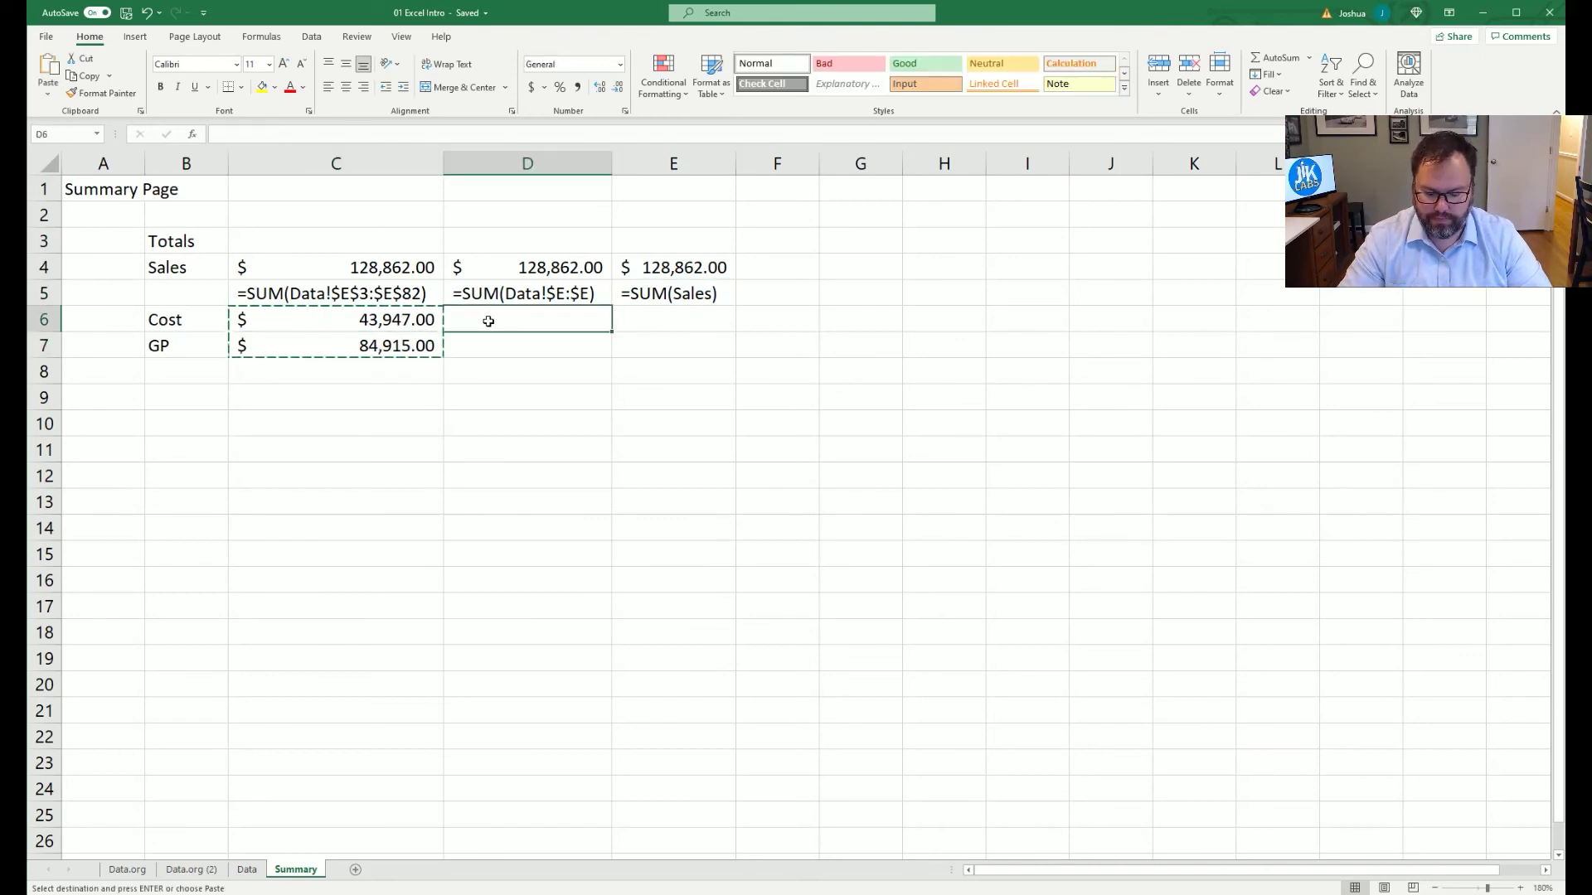
{"action": "key", "text": "ctrl+v"}
Turn the copied formulas in D6 and D7 into visible text reading =SUM(Cost) and =SUM(GP).
{"action": "left_click", "coordinate": [518, 318]}
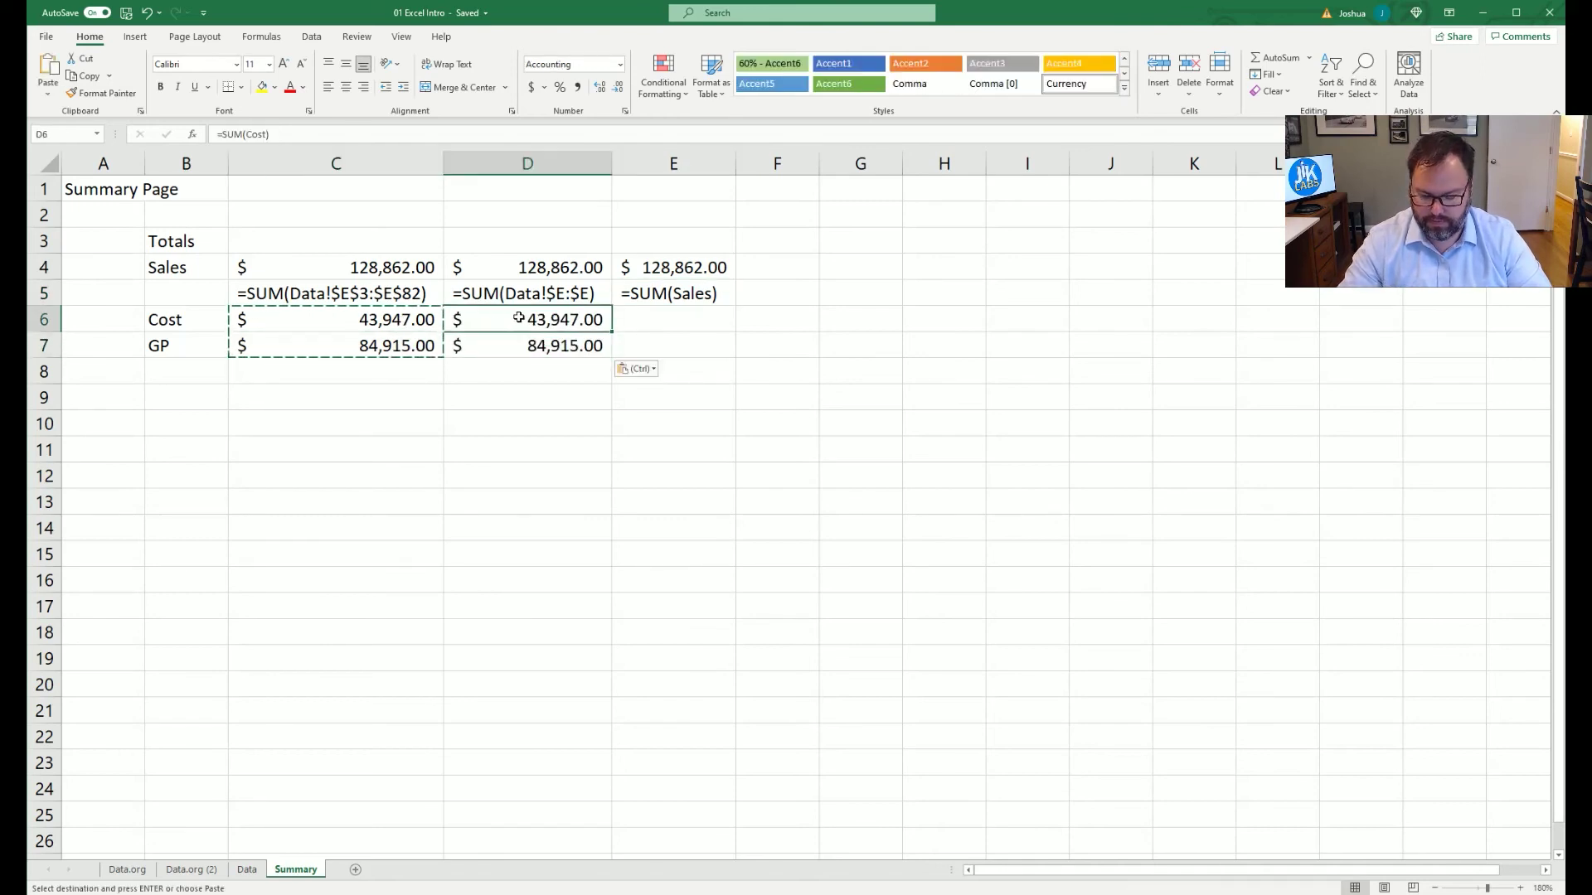
{"action": "key", "text": "F2"}
{"action": "key", "text": "Left"}
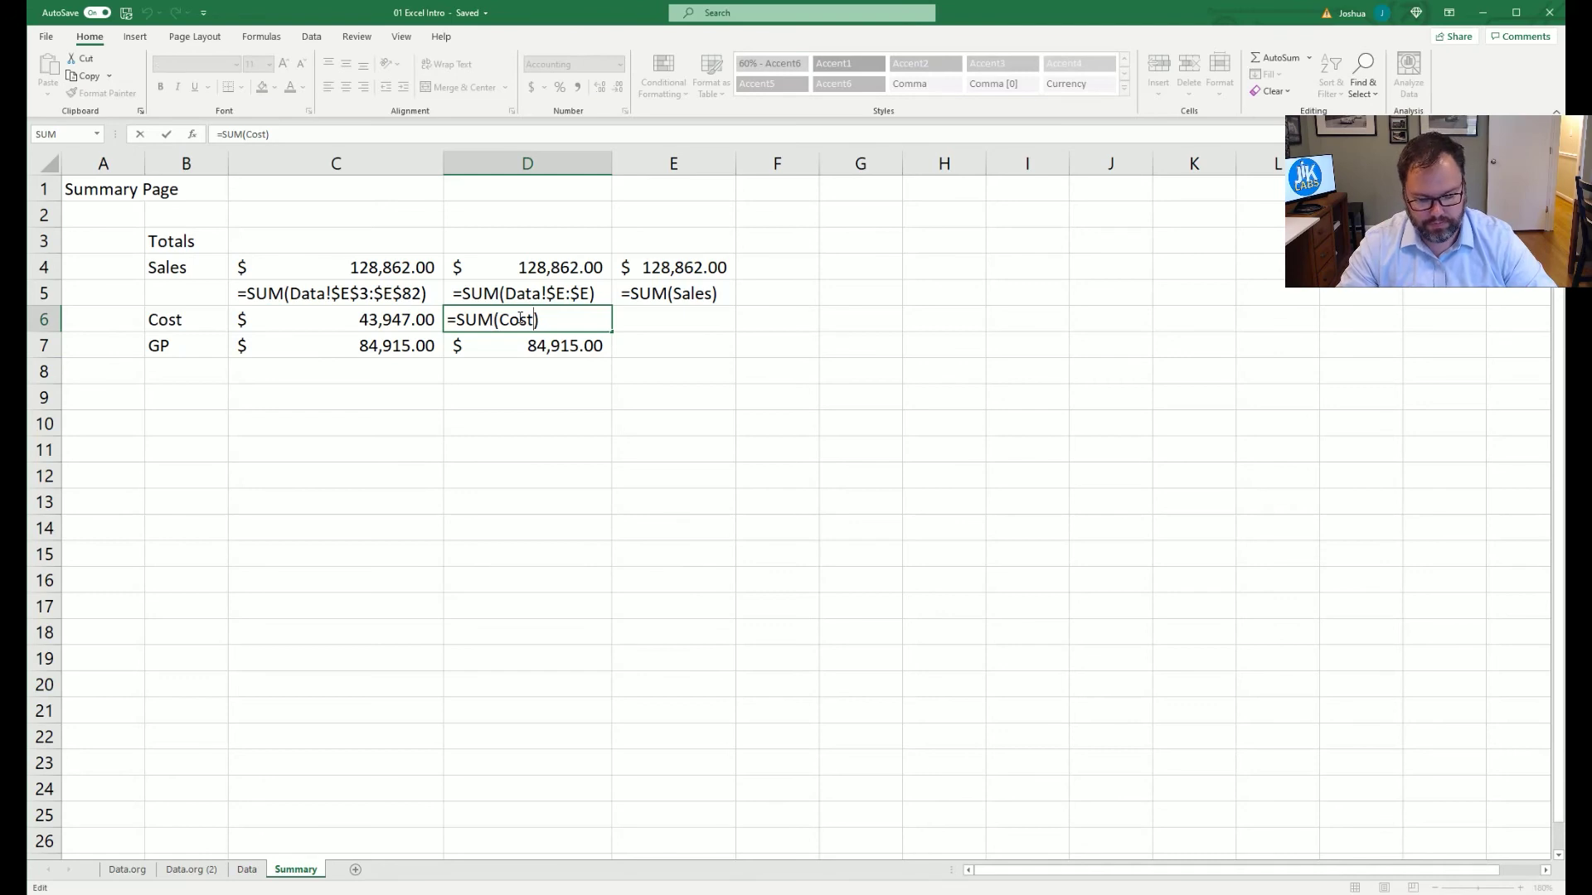
{"action": "key", "text": "Return"}
{"action": "key", "text": "F2"}
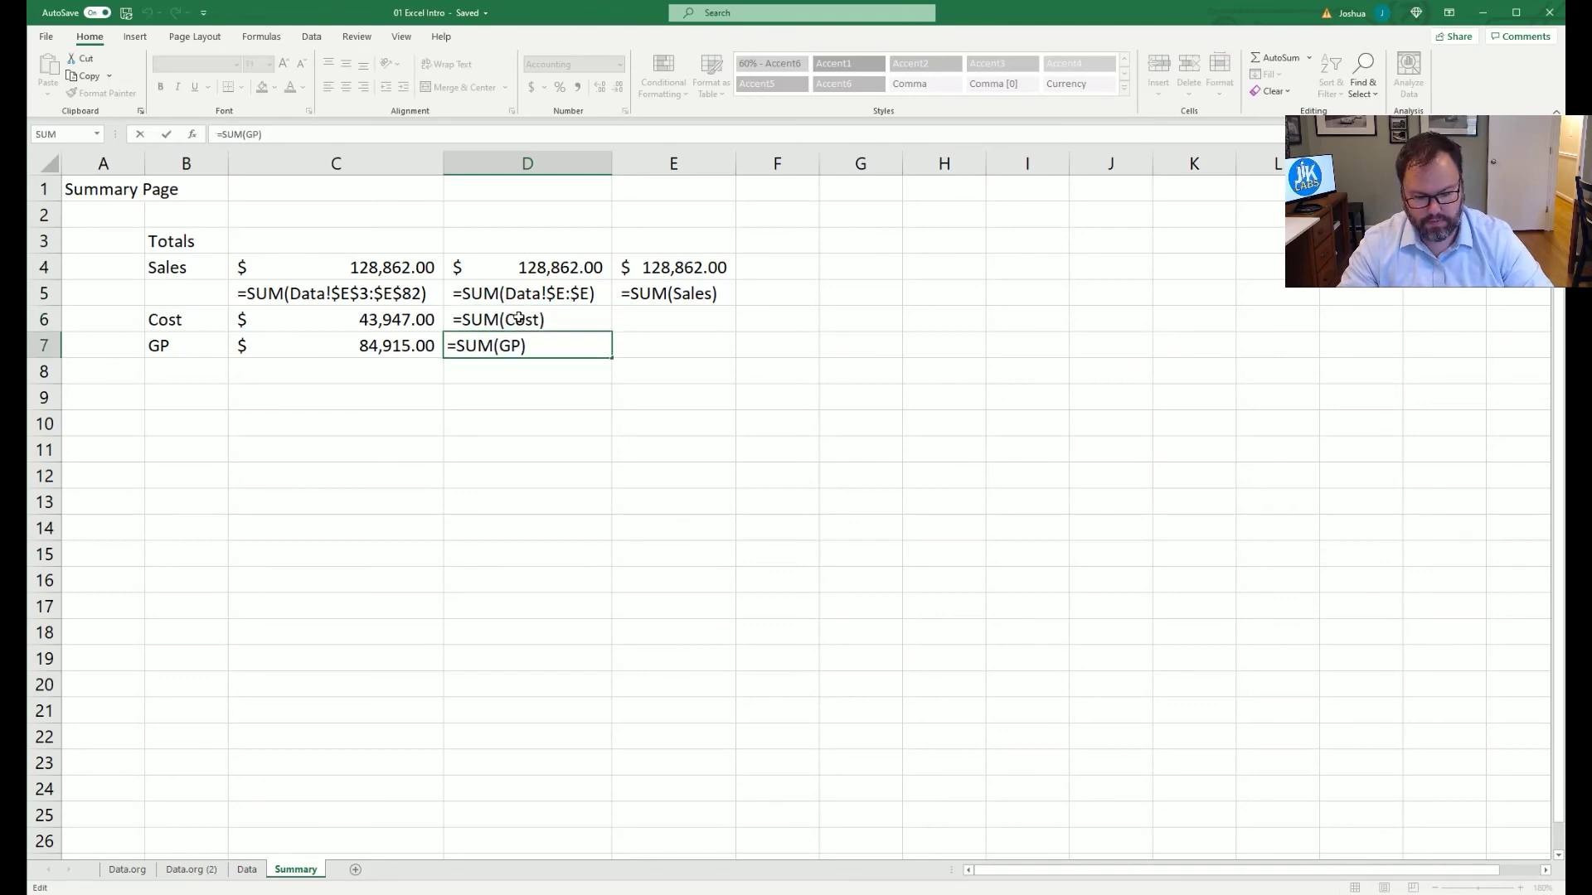
{"action": "key", "text": "Home"}
{"action": "type", "text": "'"}
{"action": "key", "text": "Return"}
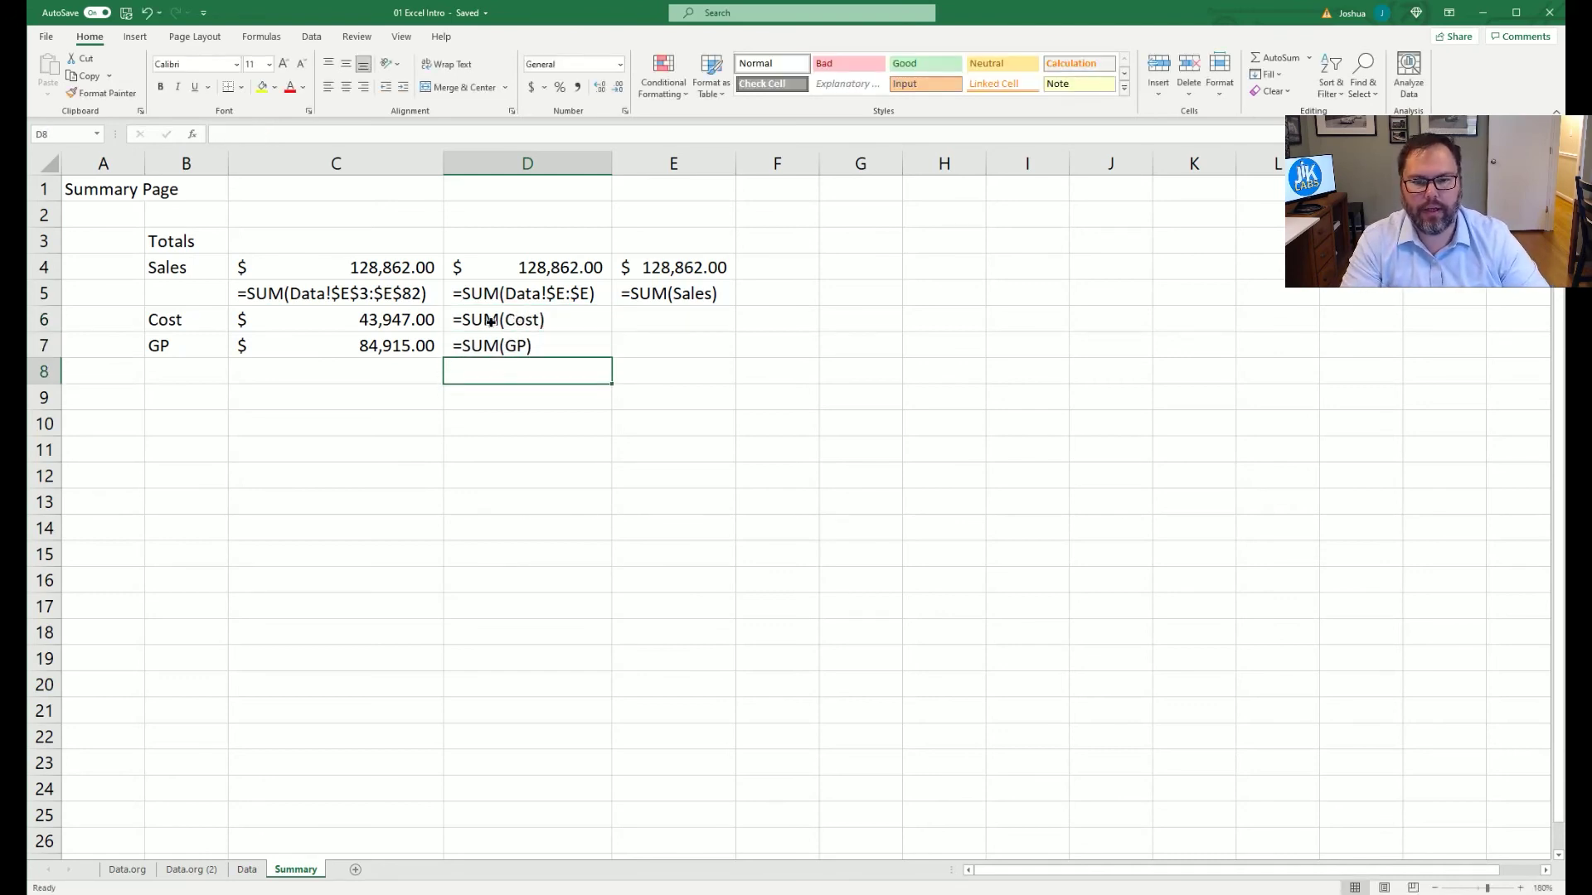
Move the Cost and GP formula texts from D6:D7 to E6:E7, directly below the =SUM(Sales) text.
{"action": "left_click_drag", "start_coordinate": [489, 321], "coordinate": [489, 347]}
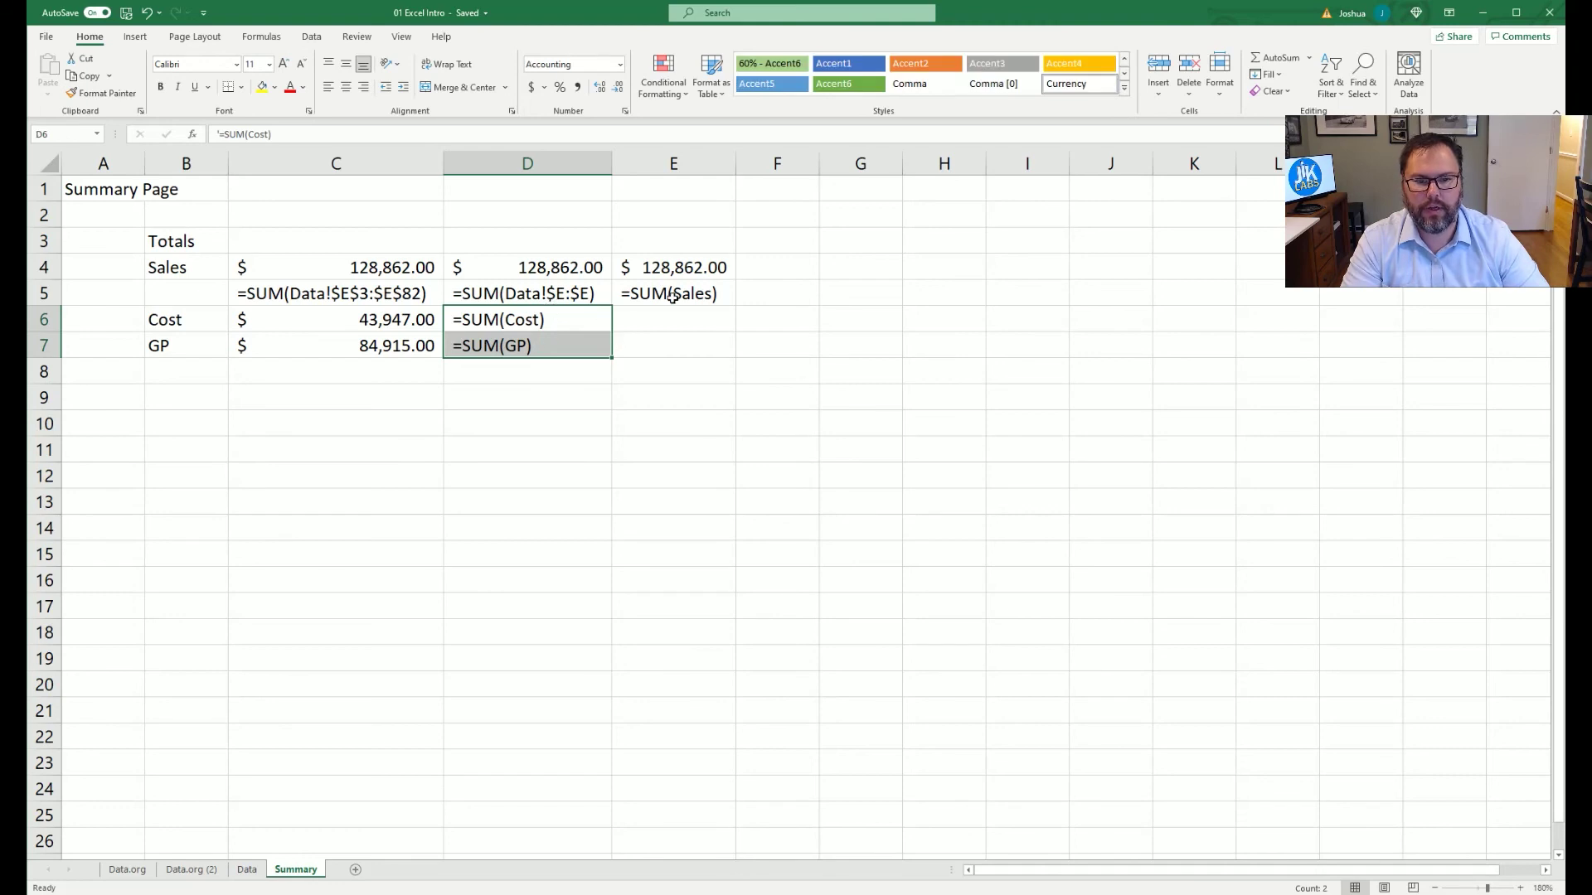
{"action": "key", "text": "Delete"}
{"action": "left_click", "coordinate": [303, 324]}
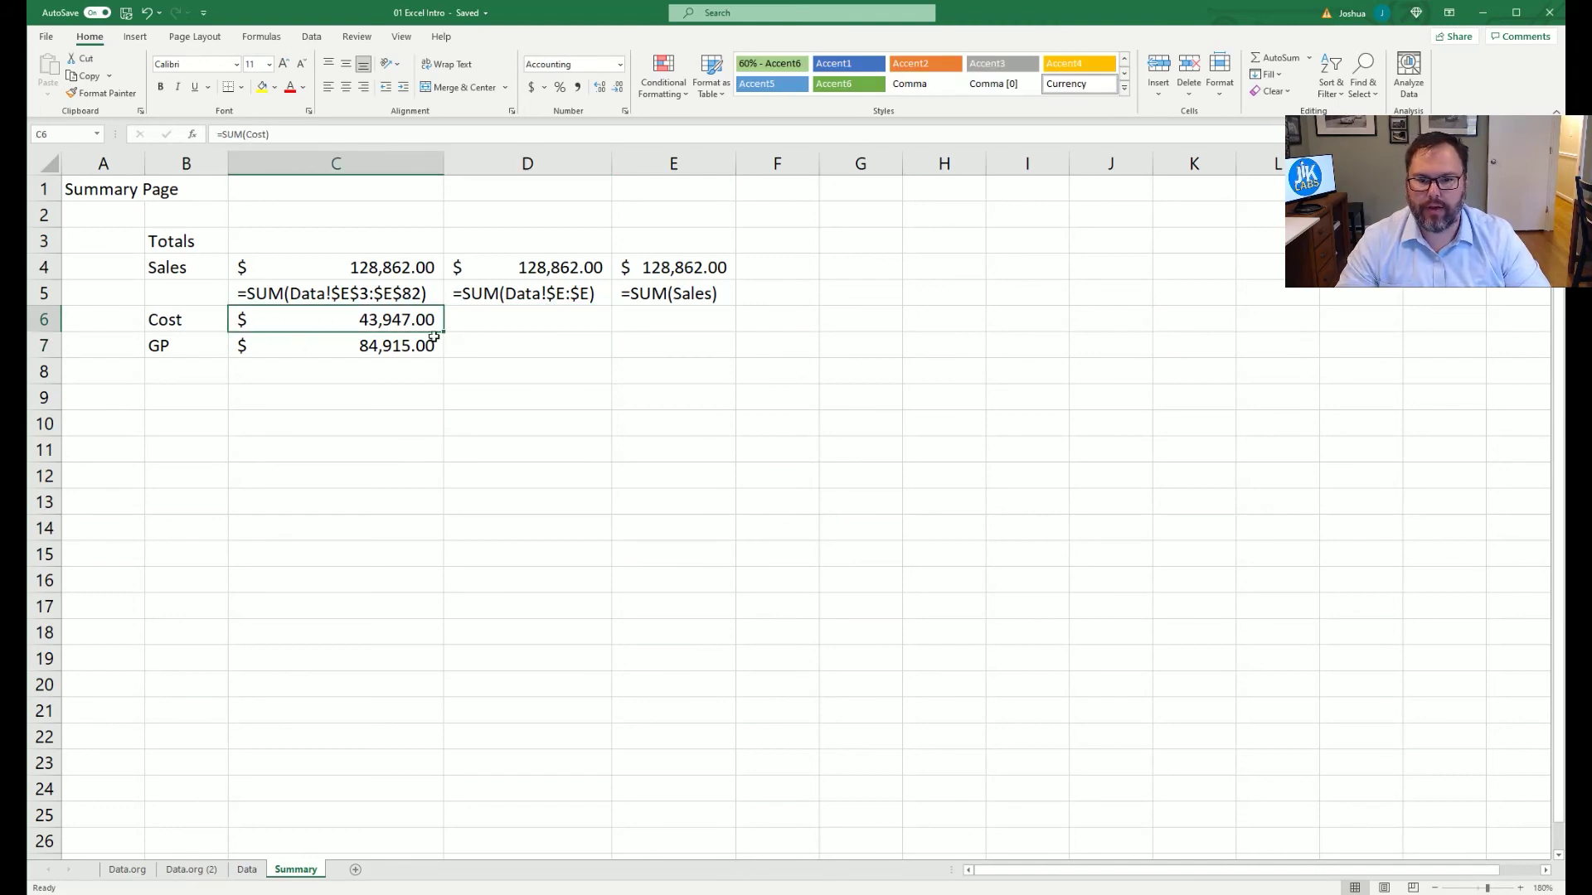
{"action": "left_click", "coordinate": [646, 319]}
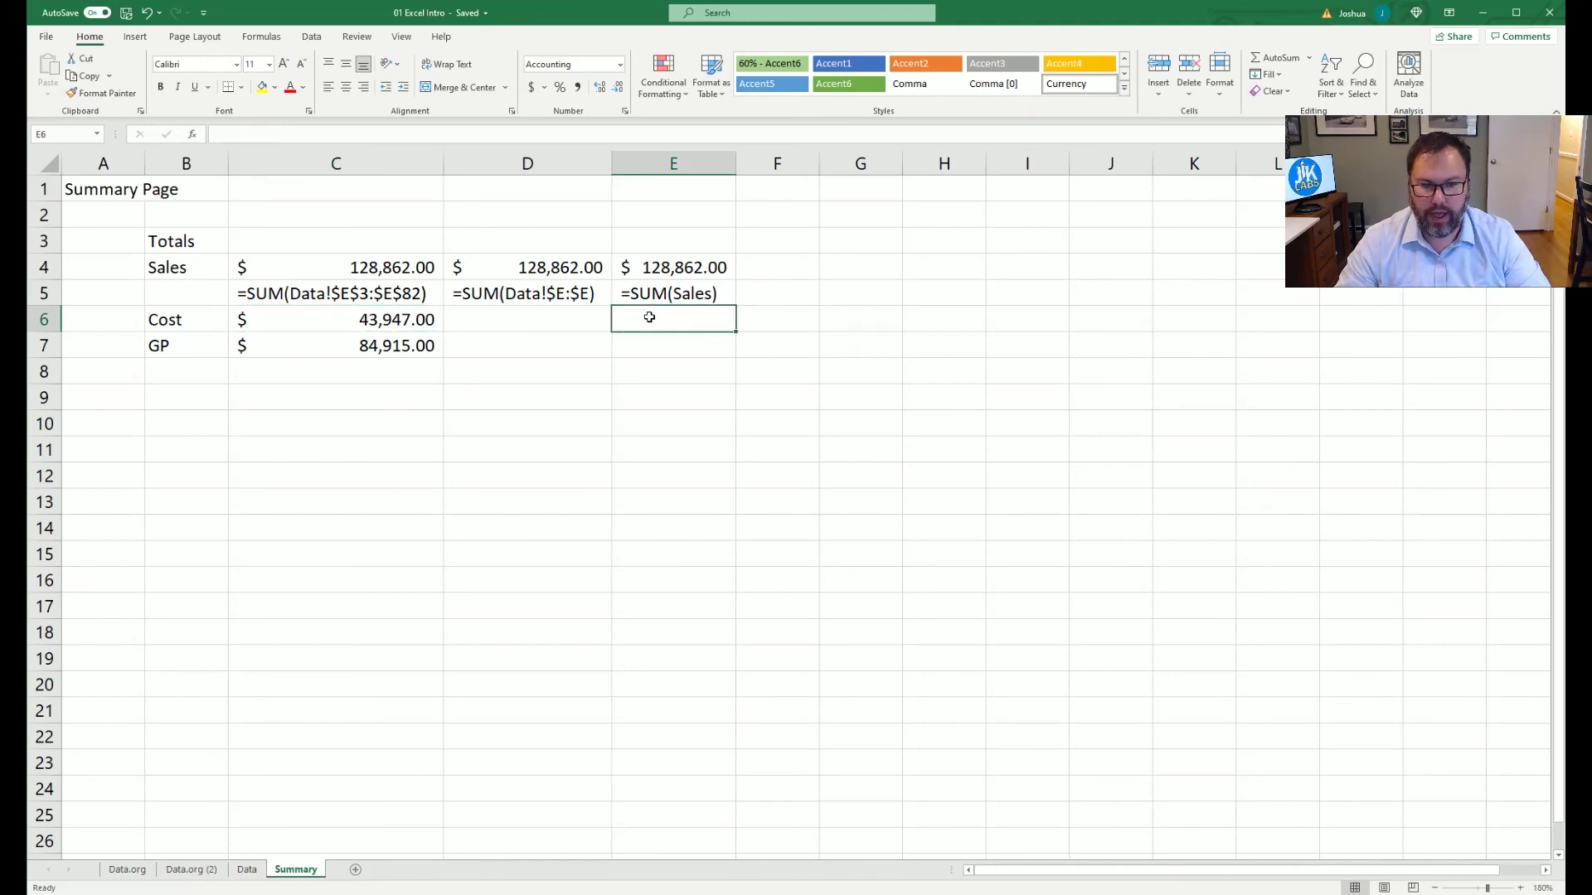
{"action": "key", "text": "ctrl+v"}
{"action": "left_click", "coordinate": [643, 396]}
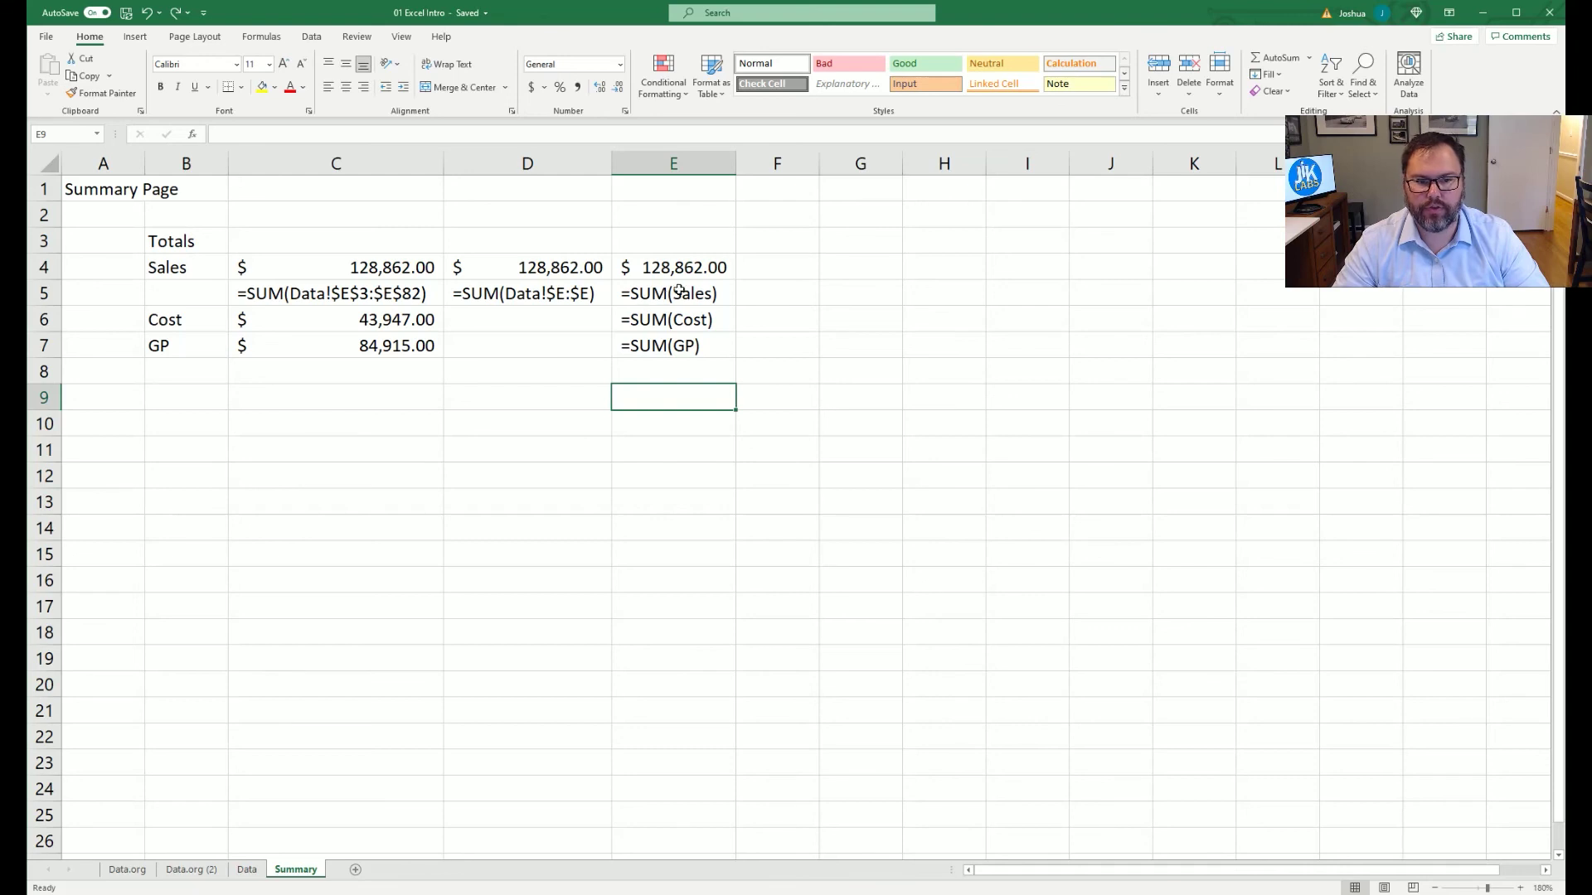
{"action": "left_click", "coordinate": [681, 300]}
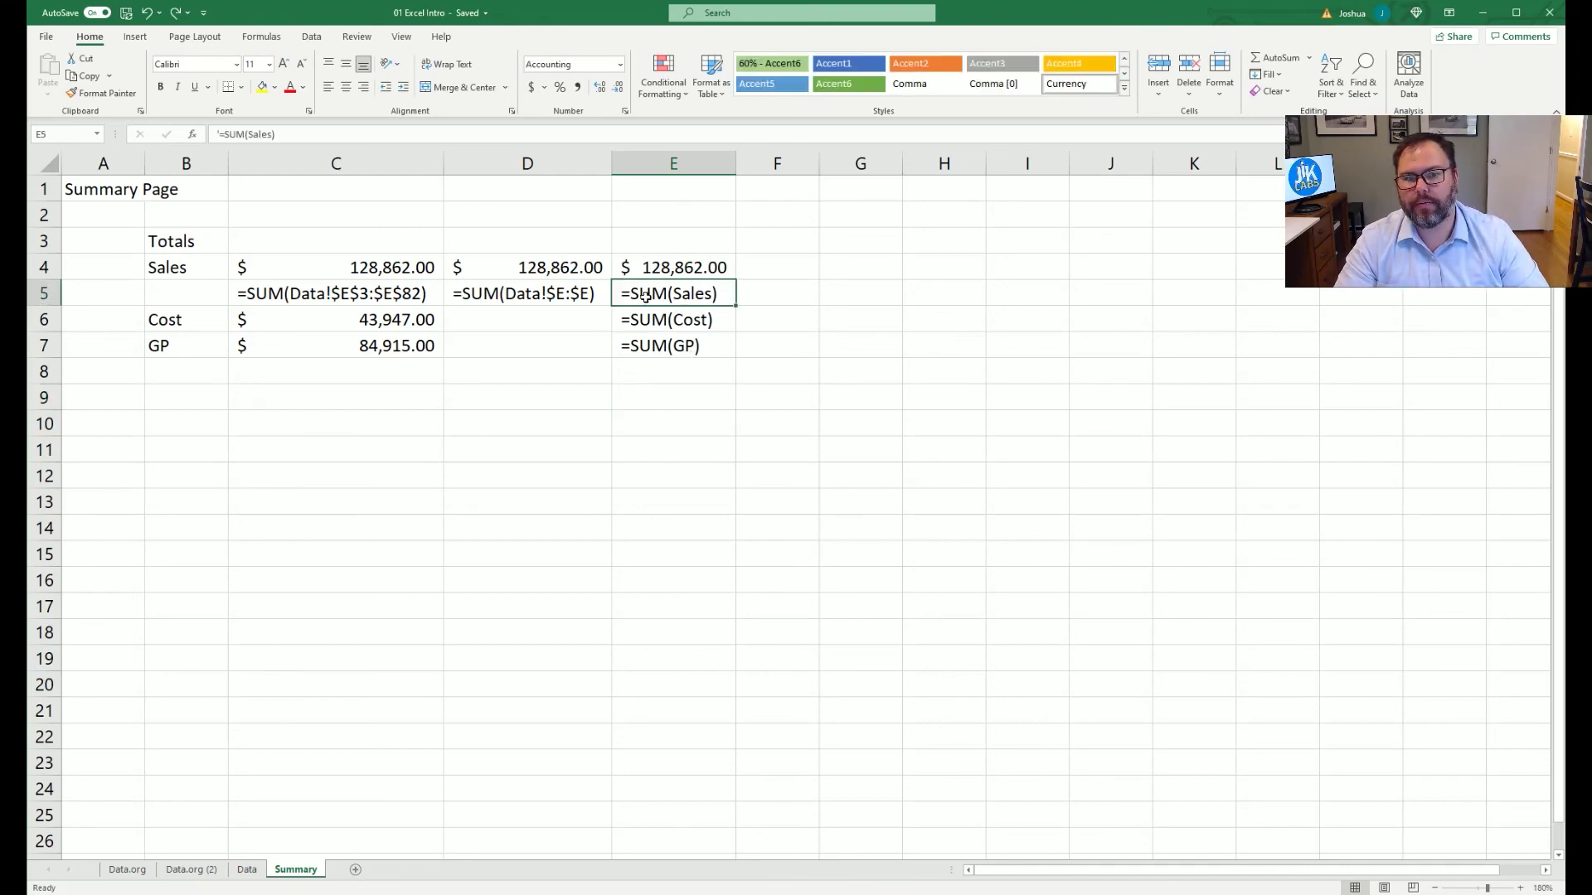
{"action": "mouse_move", "coordinate": [647, 295]}
{"action": "left_mouse_down"}
{"action": "mouse_move", "coordinate": [656, 334]}
{"action": "mouse_move", "coordinate": [675, 295]}
{"action": "left_mouse_up"}
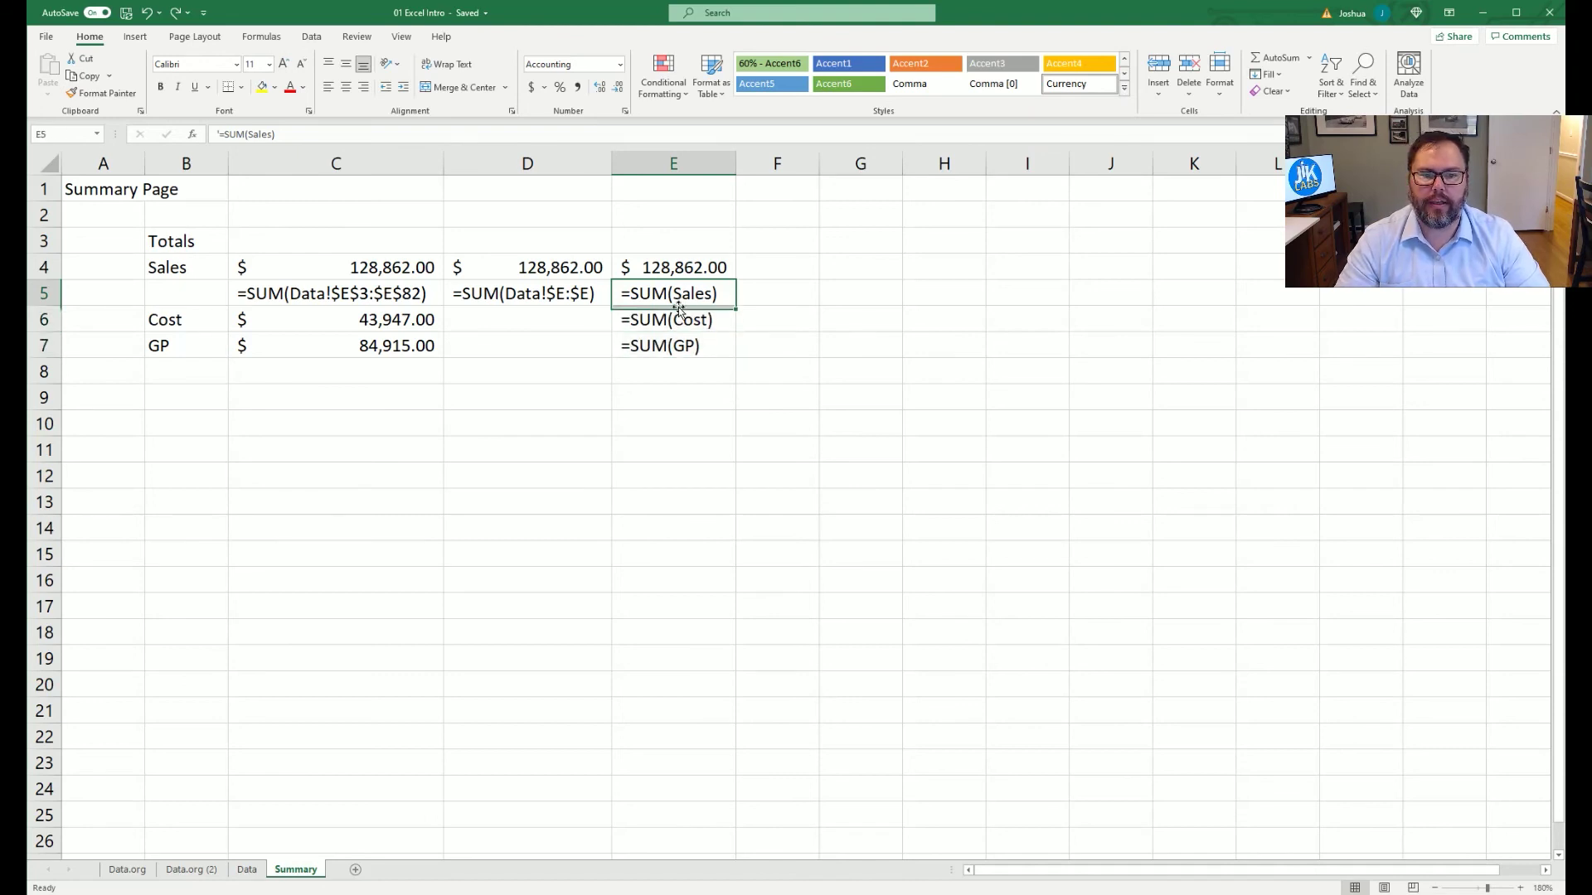
{"action": "left_click", "coordinate": [675, 318]}
{"action": "left_click", "coordinate": [662, 344]}
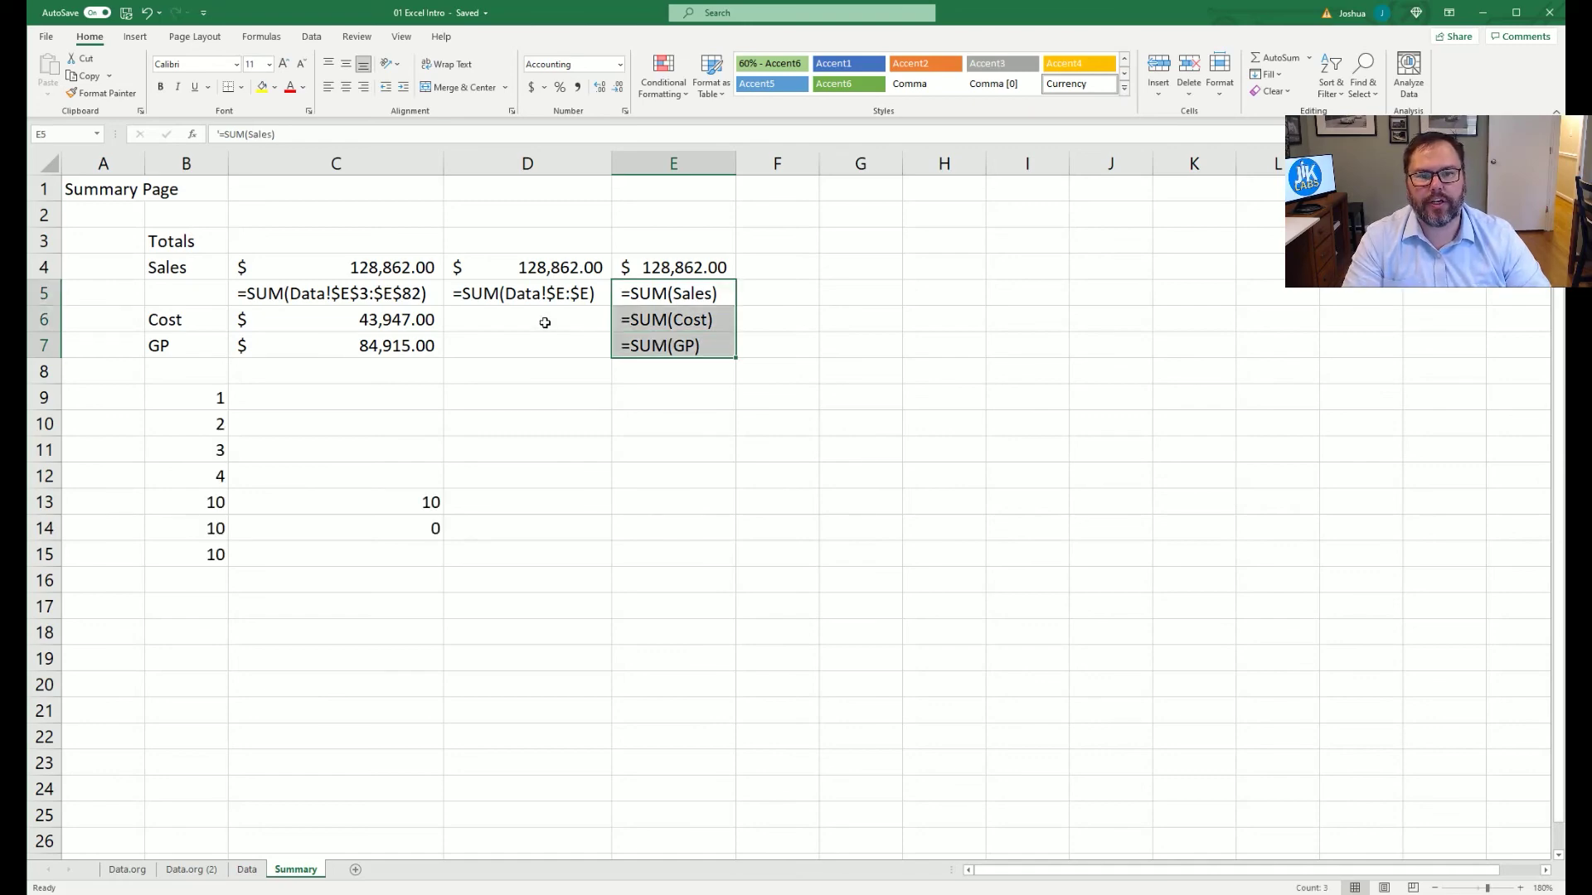
{"action": "left_click", "coordinate": [545, 321]}
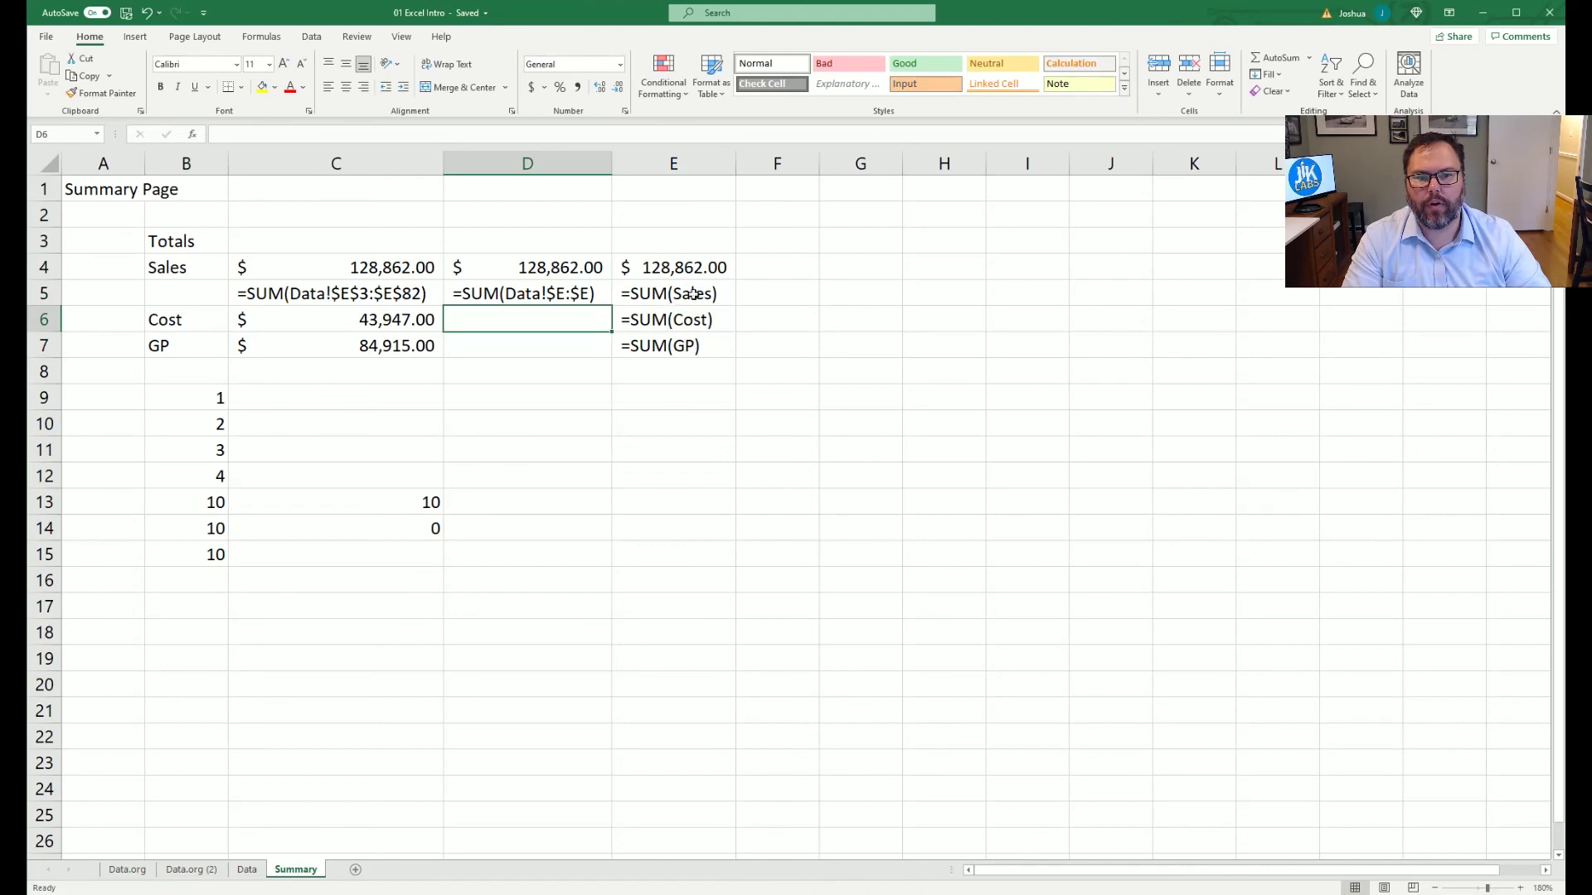